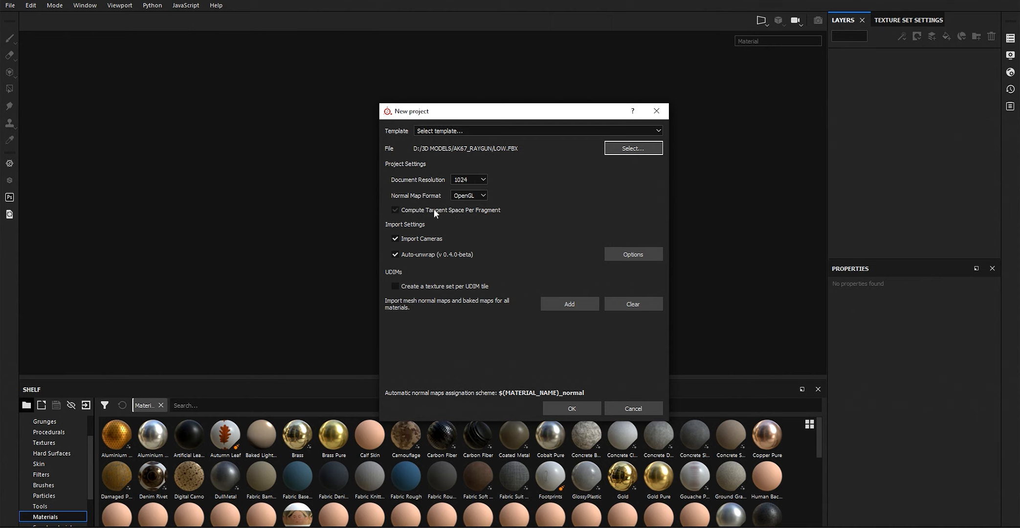
# Create the project from the LOW.FBX mesh with 1024 document resolution, OpenGL normal map format and auto-unwrap enabled.
pyautogui.click(572, 408)
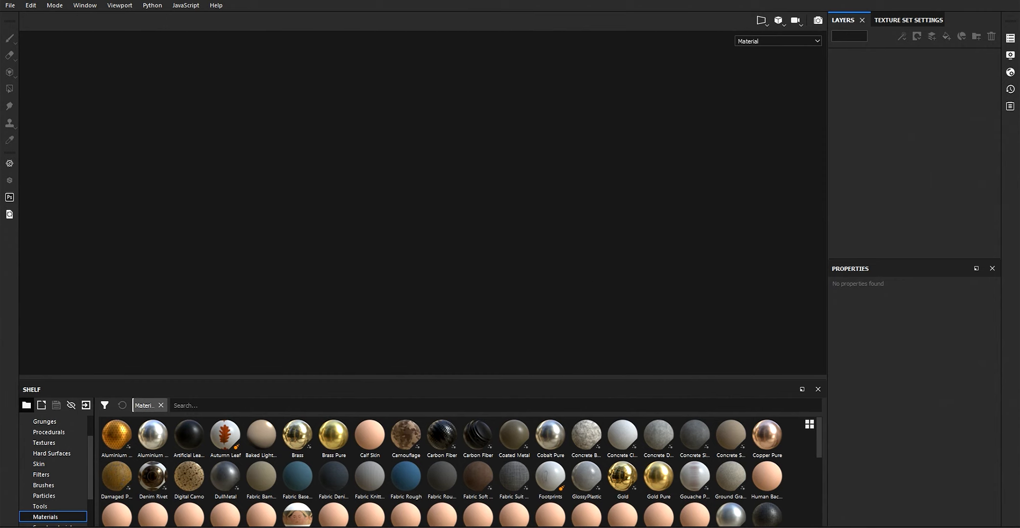
# Examine the imported rifle model from several angles by orbiting, panning and zooming around it.
pyautogui.moveTo(355, 236)
pyautogui.keyDown('alt'); pyautogui.mouseDown()
pyautogui.moveTo(578, 262)
pyautogui.moveTo(496, 244)
pyautogui.mouseUp(); pyautogui.keyUp('alt')
pyautogui.keyDown('alt'); pyautogui.moveTo(496, 243); pyautogui.dragTo(577, 244, button='middle'); pyautogui.keyUp('alt')
pyautogui.keyDown('alt'); pyautogui.moveTo(508, 256); pyautogui.dragTo(505, 305, button='right'); pyautogui.keyUp('alt')
pyautogui.keyDown('alt'); pyautogui.moveTo(505, 305); pyautogui.dragTo(583, 273); pyautogui.keyUp('alt')
pyautogui.keyDown('alt'); pyautogui.moveTo(583, 273); pyautogui.dragTo(506, 259, button='middle'); pyautogui.keyUp('alt')
pyautogui.keyDown('alt'); pyautogui.moveTo(506, 259); pyautogui.dragTo(497, 241, button='right'); pyautogui.keyUp('alt')
pyautogui.keyDown('alt'); pyautogui.moveTo(498, 241); pyautogui.dragTo(453, 253); pyautogui.keyUp('alt')
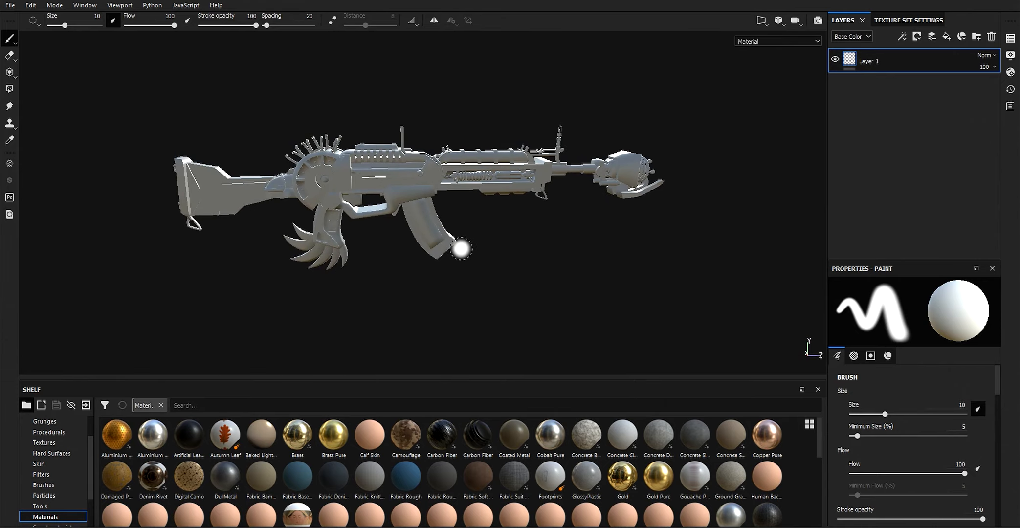
pyautogui.keyDown('alt'); pyautogui.moveTo(462, 246); pyautogui.dragTo(495, 279, button='right'); pyautogui.keyUp('alt')
pyautogui.keyDown('alt'); pyautogui.moveTo(496, 279); pyautogui.dragTo(514, 273); pyautogui.keyUp('alt')
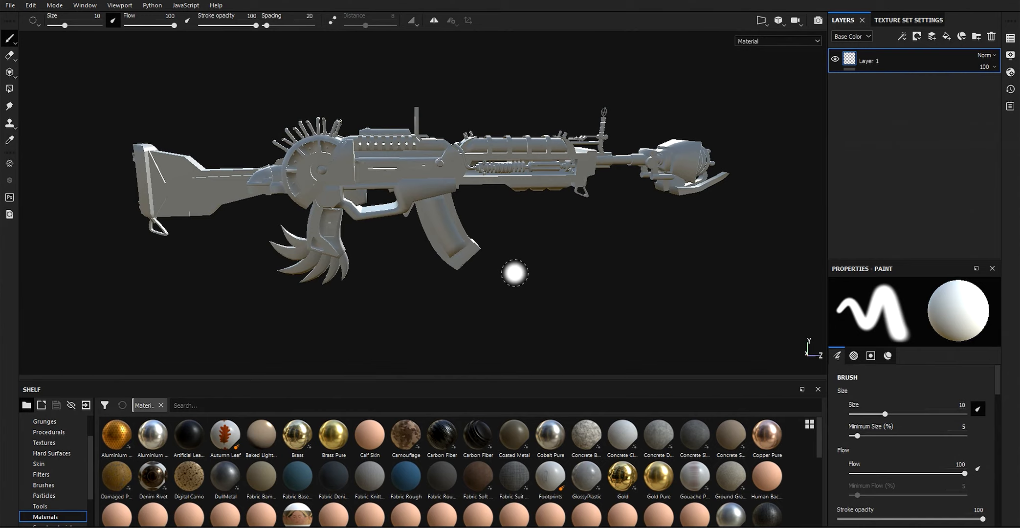
pyautogui.moveTo(505, 250)
pyautogui.keyDown('alt'); pyautogui.mouseDown()
pyautogui.moveTo(690, 244)
pyautogui.moveTo(513, 248)
pyautogui.moveTo(660, 271)
pyautogui.moveTo(717, 237)
pyautogui.moveTo(380, 243)
pyautogui.mouseUp(); pyautogui.keyUp('alt')
pyautogui.moveTo(380, 243)
pyautogui.keyDown('alt'); pyautogui.mouseDown(button='middle')
pyautogui.moveTo(455, 254)
pyautogui.moveTo(570, 244)
pyautogui.mouseUp(button='middle'); pyautogui.keyUp('alt')
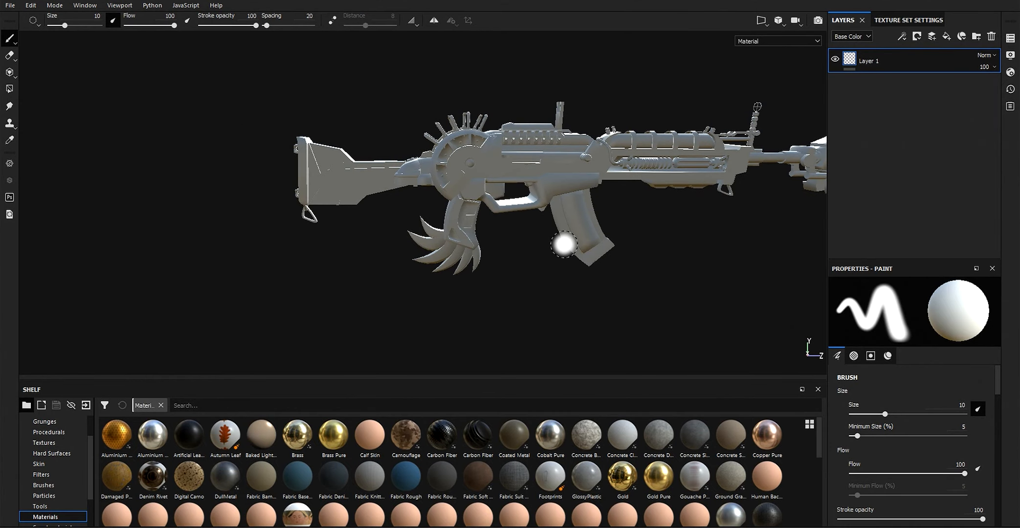
pyautogui.keyDown('alt'); pyautogui.moveTo(569, 235); pyautogui.dragTo(509, 129, button='right'); pyautogui.keyUp('alt')
pyautogui.keyDown('alt'); pyautogui.moveTo(510, 129); pyautogui.dragTo(581, 240); pyautogui.keyUp('alt')
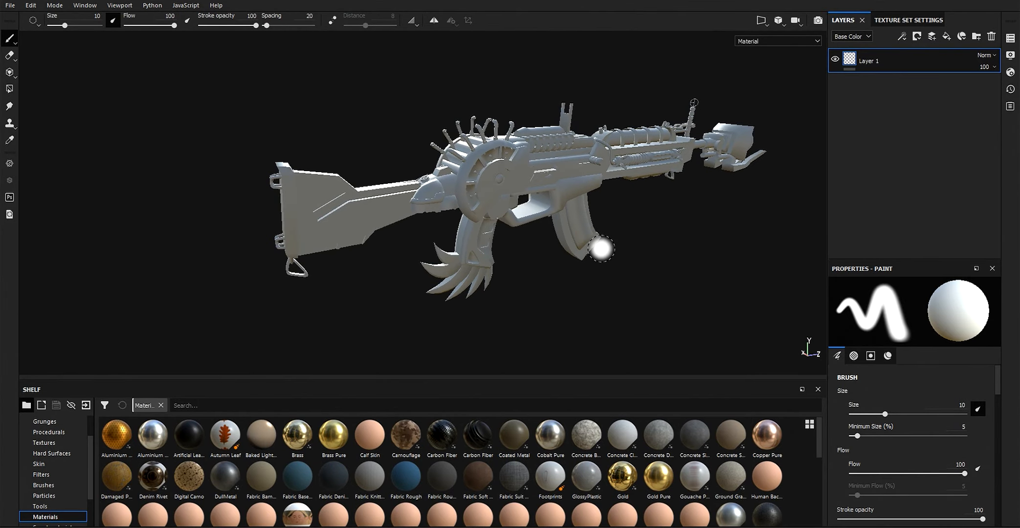
# Rotate the environment lighting around the rifle and return to a side view of the model.
pyautogui.moveTo(480, 250)
pyautogui.keyDown('shift'); pyautogui.mouseDown(button='right')
pyautogui.moveTo(550, 237)
pyautogui.moveTo(675, 242)
pyautogui.moveTo(405, 247)
pyautogui.moveTo(813, 249)
pyautogui.moveTo(649, 234)
pyautogui.moveTo(401, 242)
pyautogui.moveTo(769, 269)
pyautogui.moveTo(611, 259)
pyautogui.moveTo(455, 271)
pyautogui.mouseUp(button='right'); pyautogui.keyUp('shift')
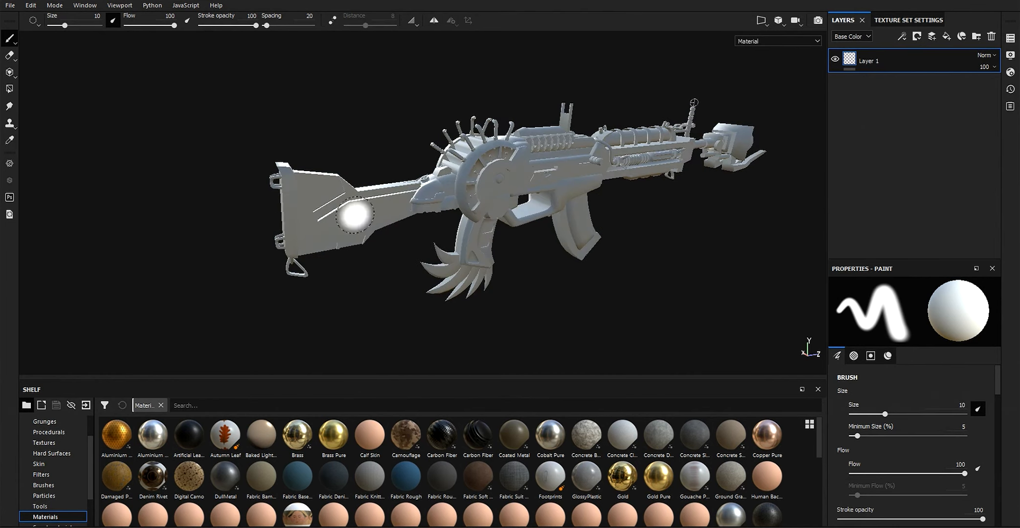
pyautogui.keyDown('alt'); pyautogui.moveTo(487, 228); pyautogui.dragTo(40, 42); pyautogui.keyUp('alt')
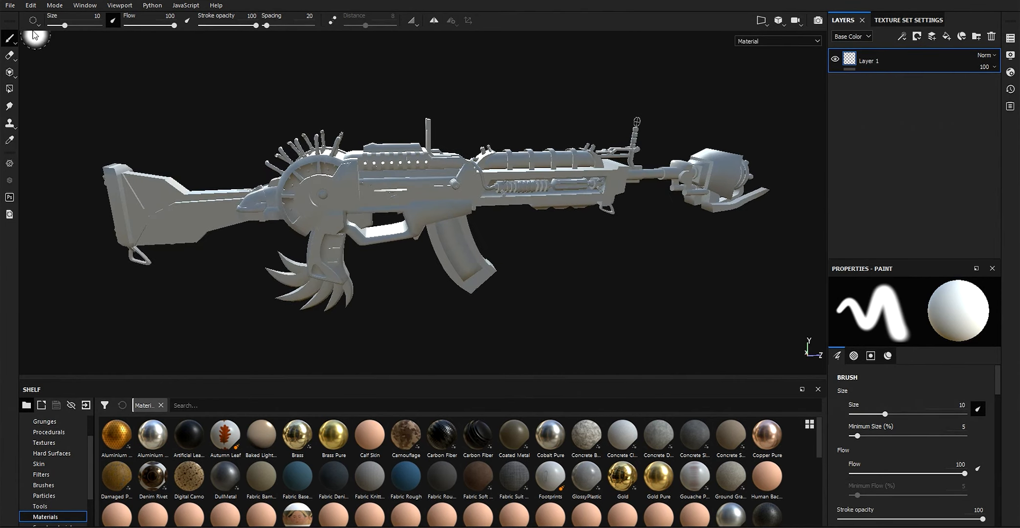
pyautogui.keyDown('alt'); pyautogui.moveTo(136, 86); pyautogui.dragTo(34, 38); pyautogui.keyUp('alt')
pyautogui.click(4, 6)
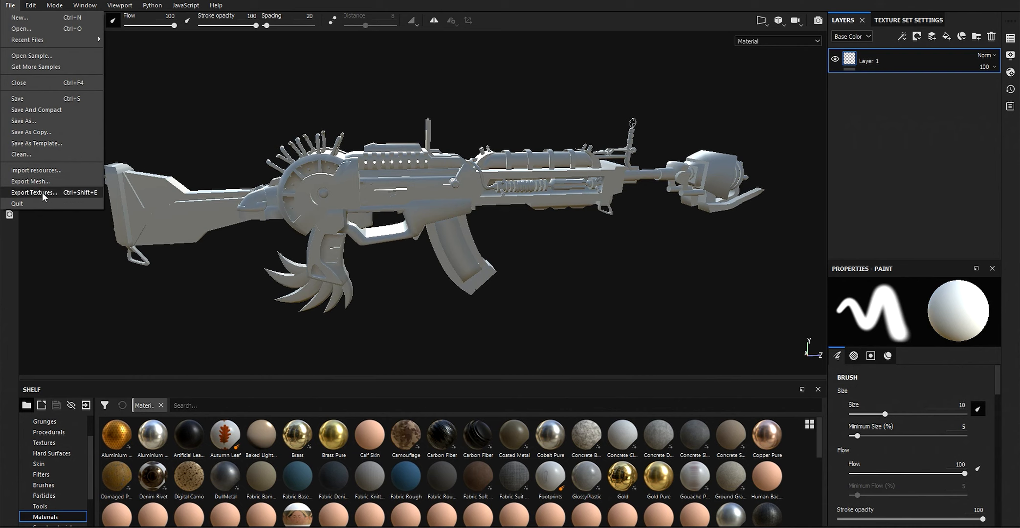
pyautogui.click(10, 4)
pyautogui.click(30, 5)
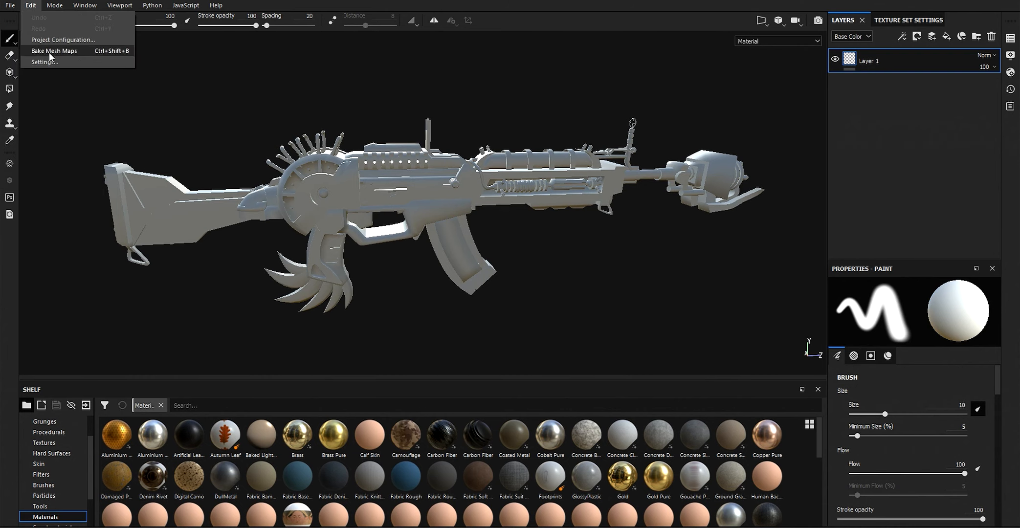
pyautogui.click(49, 61)
pyautogui.click(650, 153)
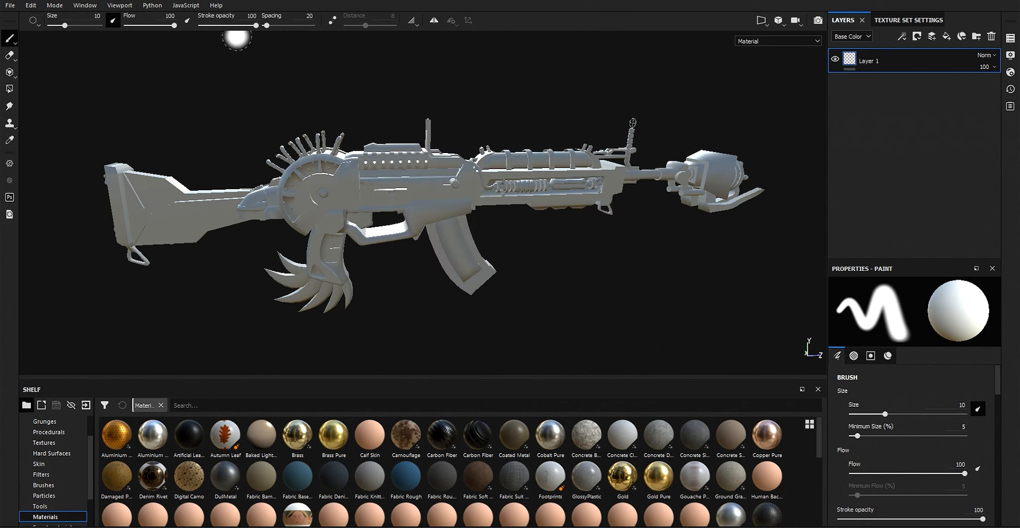
pyautogui.click(55, 6)
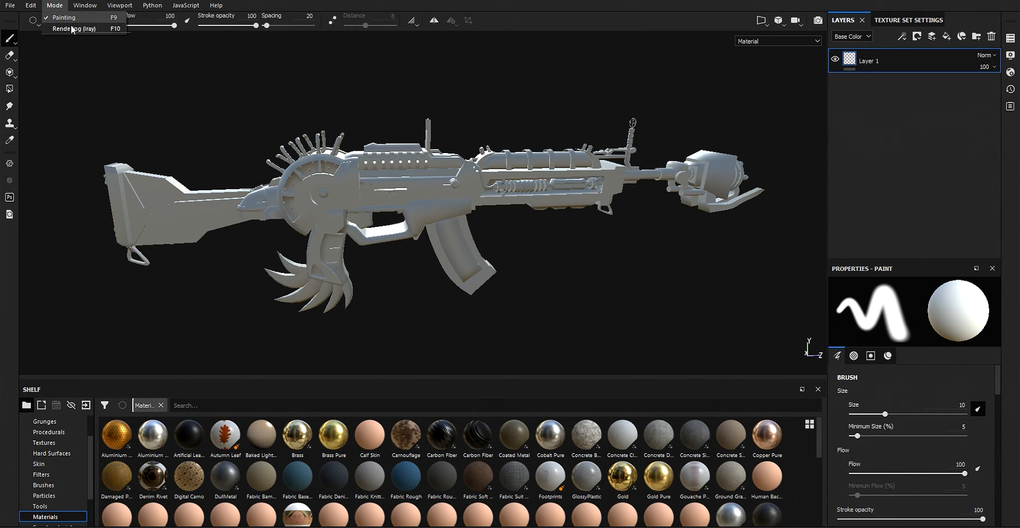
# Hide the Shelf and show it again.
pyautogui.click(85, 6)
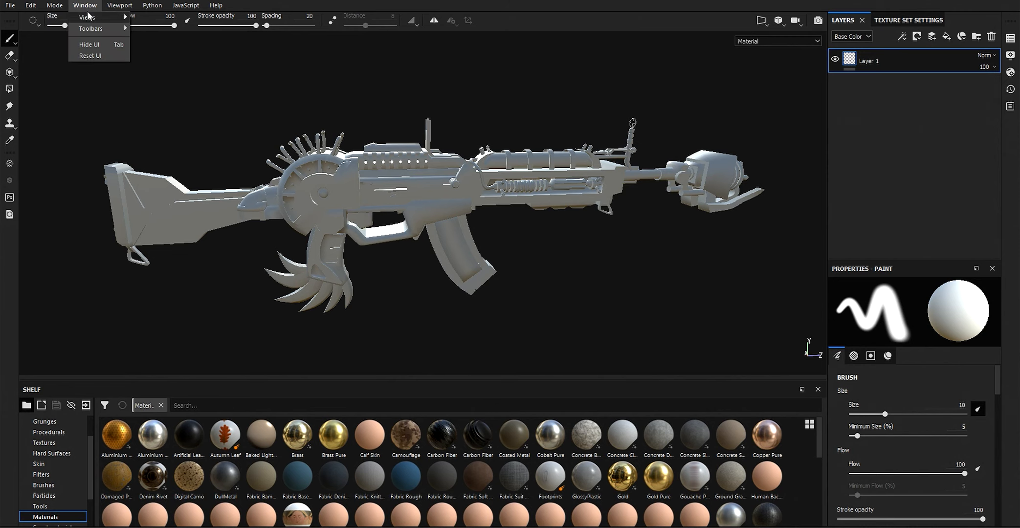
pyautogui.moveTo(101, 18)
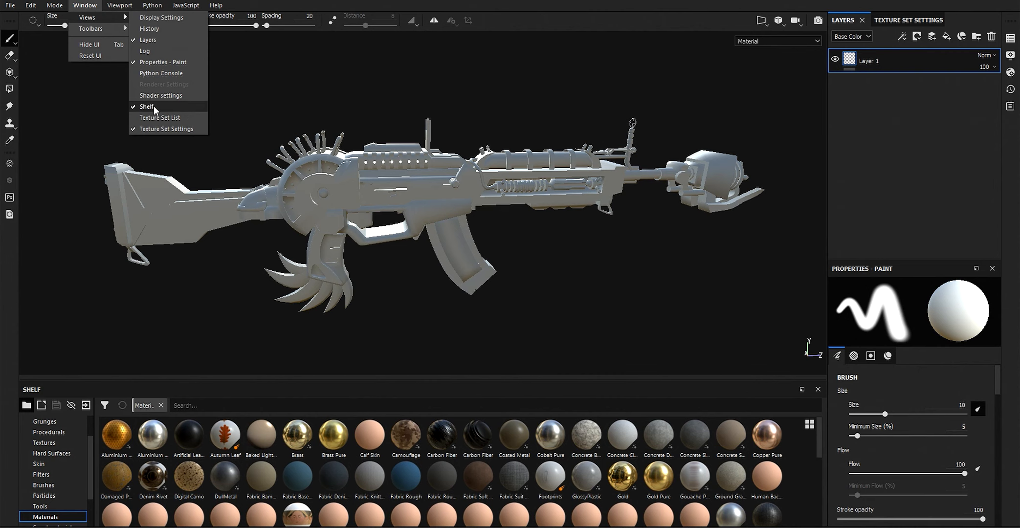
pyautogui.click(154, 106)
pyautogui.click(85, 6)
pyautogui.moveTo(98, 17)
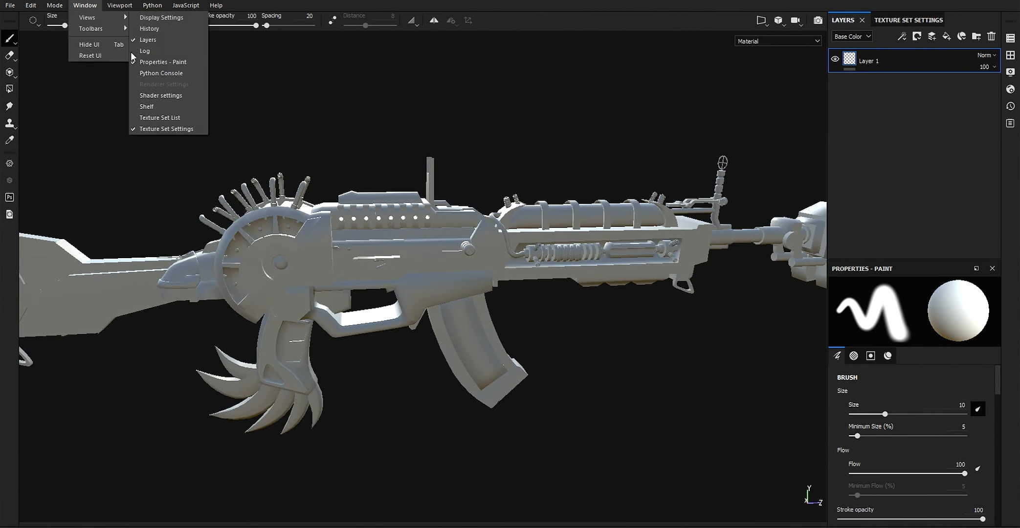
pyautogui.click(152, 106)
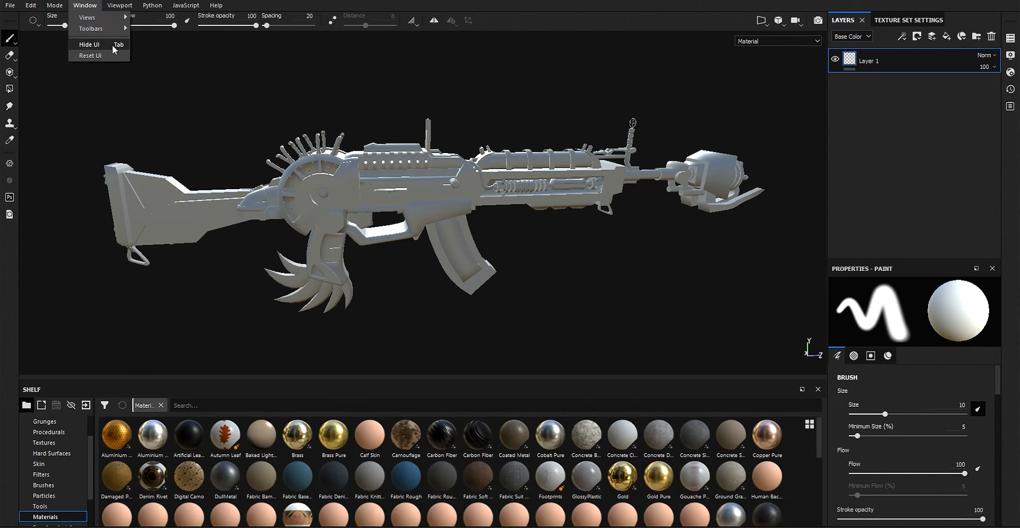
# Toggle the whole interface off and back on twice.
pyautogui.press('Tab')
pyautogui.press('Tab')
pyautogui.press('Tab')
pyautogui.press('Tab')
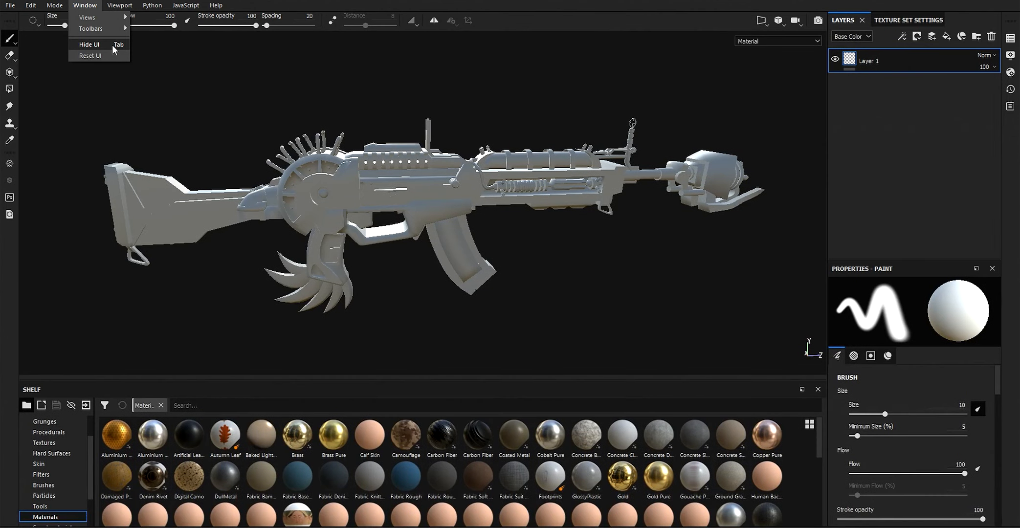
pyautogui.moveTo(120, 5)
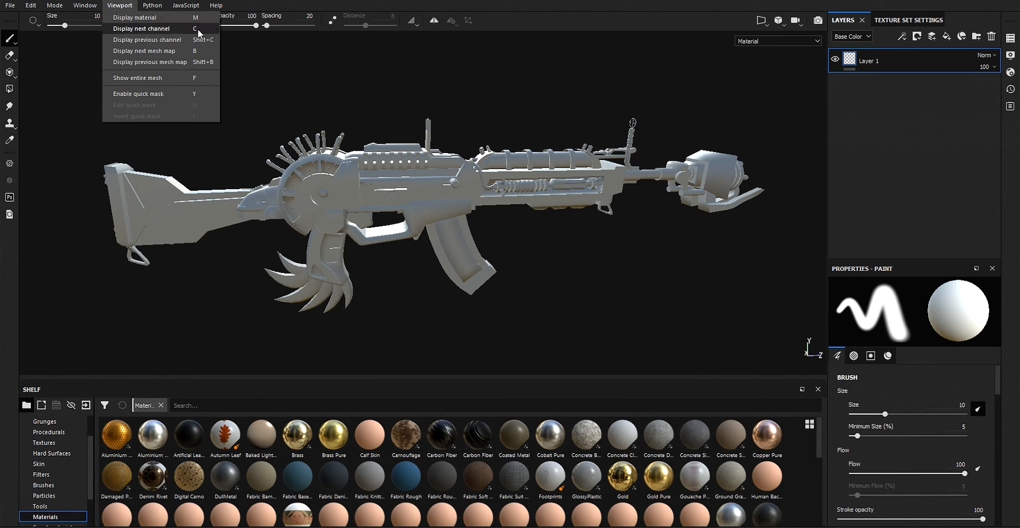
pyautogui.click(186, 6)
pyautogui.click(80, 84)
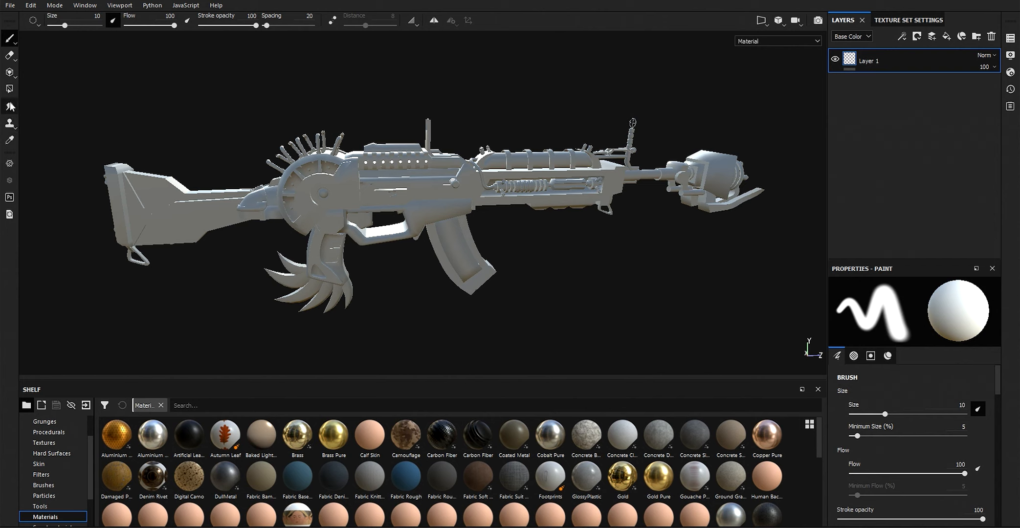
# Reduce the paint brush size to about 1.75 and paint a white patch on the receiver's side beside the round knob.
pyautogui.click(9, 40)
pyautogui.click(45, 38)
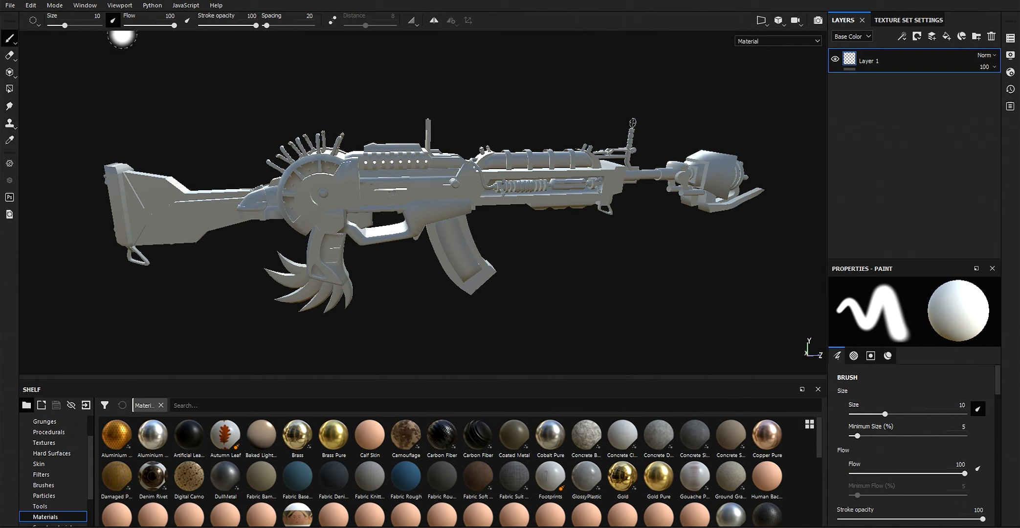
pyautogui.scroll(4, 446, 141)
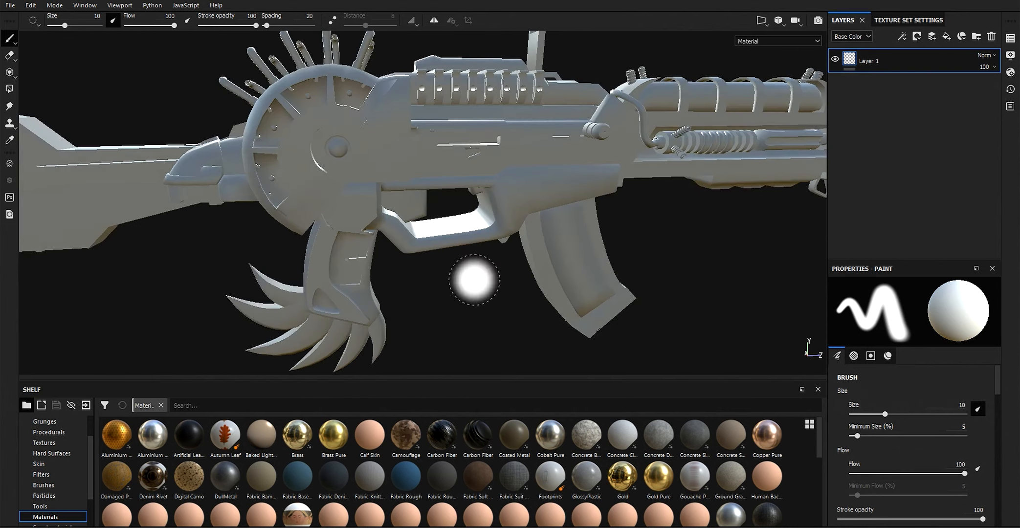
pyautogui.keyDown('alt'); pyautogui.moveTo(437, 222); pyautogui.dragTo(399, 235); pyautogui.keyUp('alt')
pyautogui.scroll(3, 489, 215)
pyautogui.keyDown('alt'); pyautogui.moveTo(577, 196); pyautogui.dragTo(432, 251, button='middle'); pyautogui.keyUp('alt')
pyautogui.keyDown('ctrl'); pyautogui.moveTo(387, 206); pyautogui.dragTo(379, 223, button='right'); pyautogui.keyUp('ctrl')
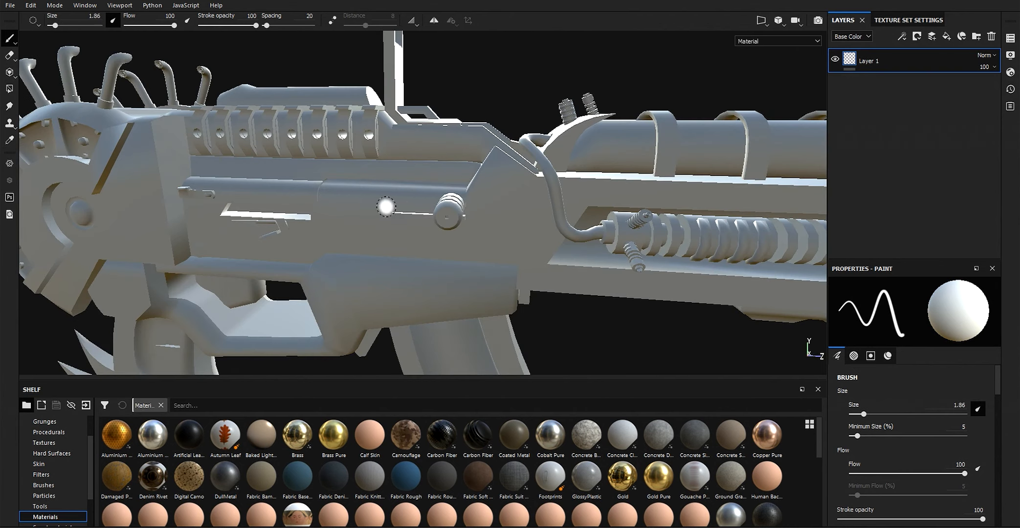
pyautogui.moveTo(389, 221)
pyautogui.mouseDown()
pyautogui.moveTo(318, 195)
pyautogui.moveTo(367, 200)
pyautogui.mouseUp()
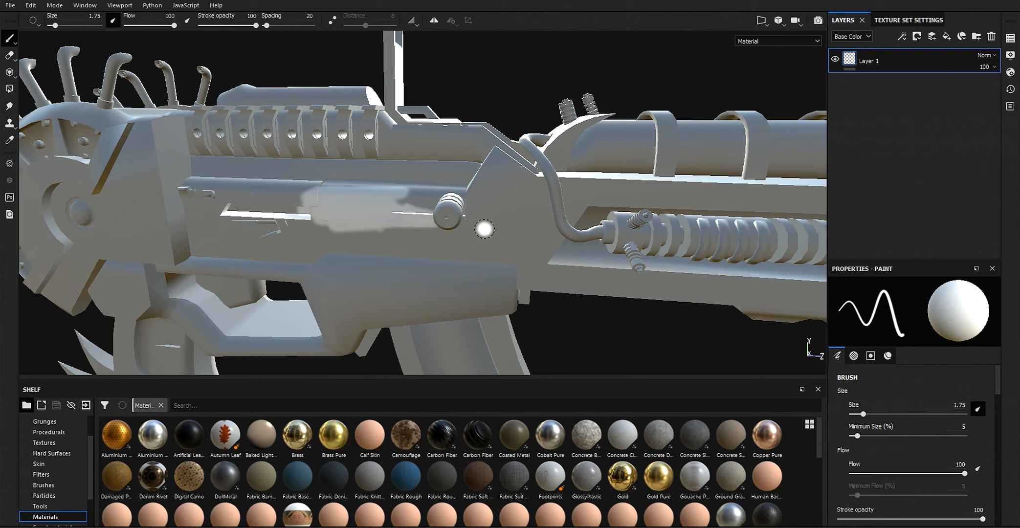
# Set the paint brush size to 5.77 and erase the painted patch from the receiver with the Eraser.
pyautogui.press('ctrl')
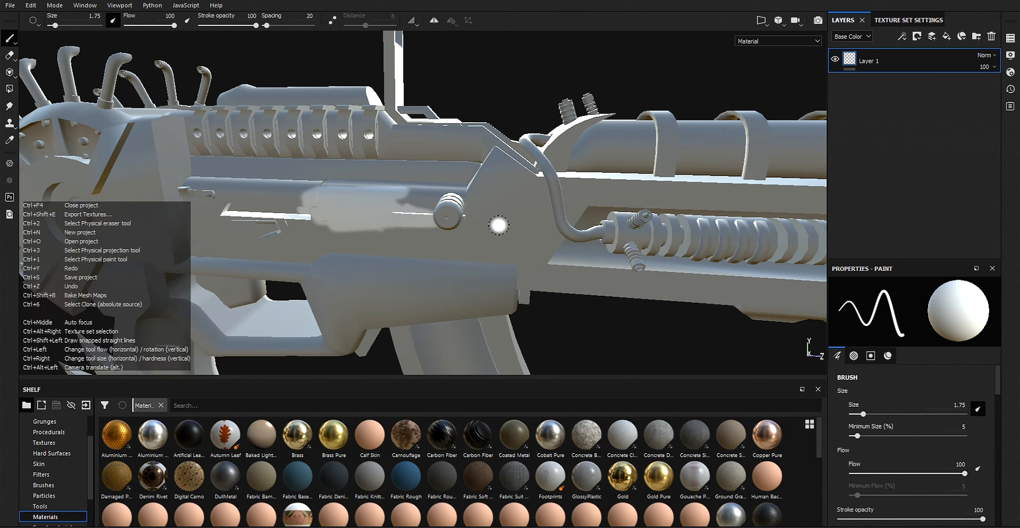
pyautogui.keyDown('ctrl'); pyautogui.moveTo(503, 219); pyautogui.dragTo(501, 223, button='right'); pyautogui.keyUp('ctrl')
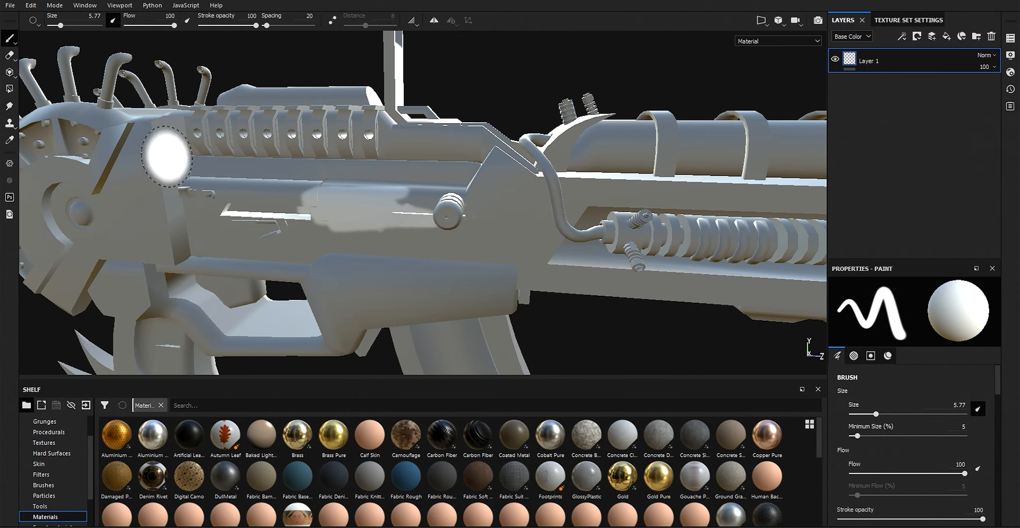
pyautogui.click(9, 58)
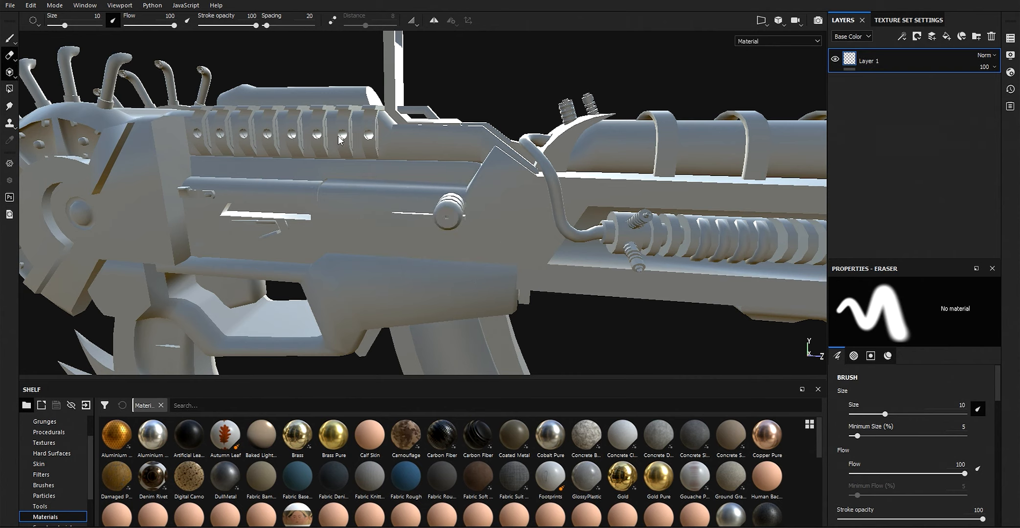
# Assign the Camo Woodland procedural as the base color of the Projection tool.
pyautogui.moveTo(422, 241)
pyautogui.keyDown('alt'); pyautogui.mouseDown()
pyautogui.moveTo(479, 235)
pyautogui.moveTo(392, 232)
pyautogui.moveTo(413, 229)
pyautogui.moveTo(440, 203)
pyautogui.moveTo(425, 212)
pyautogui.moveTo(437, 246)
pyautogui.mouseUp(); pyautogui.keyUp('alt')
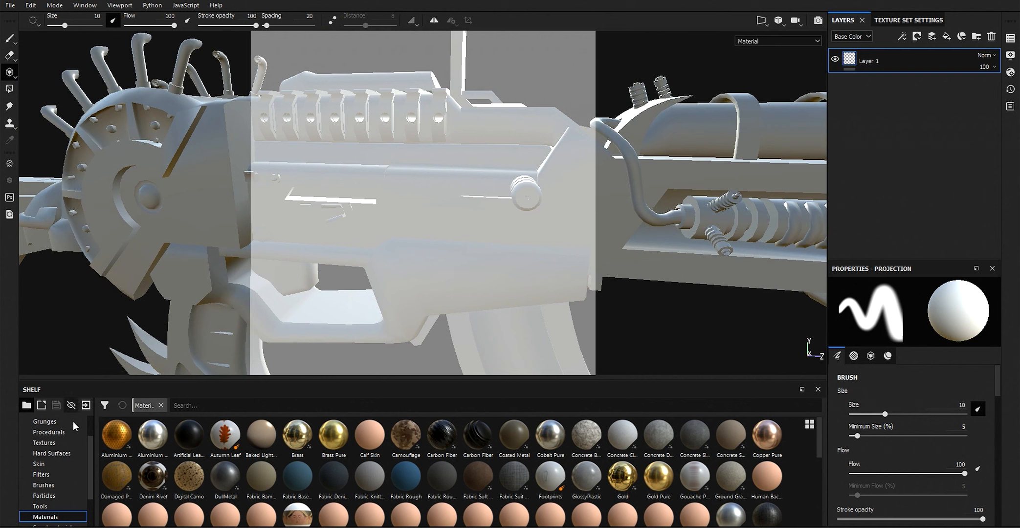
pyautogui.click(59, 432)
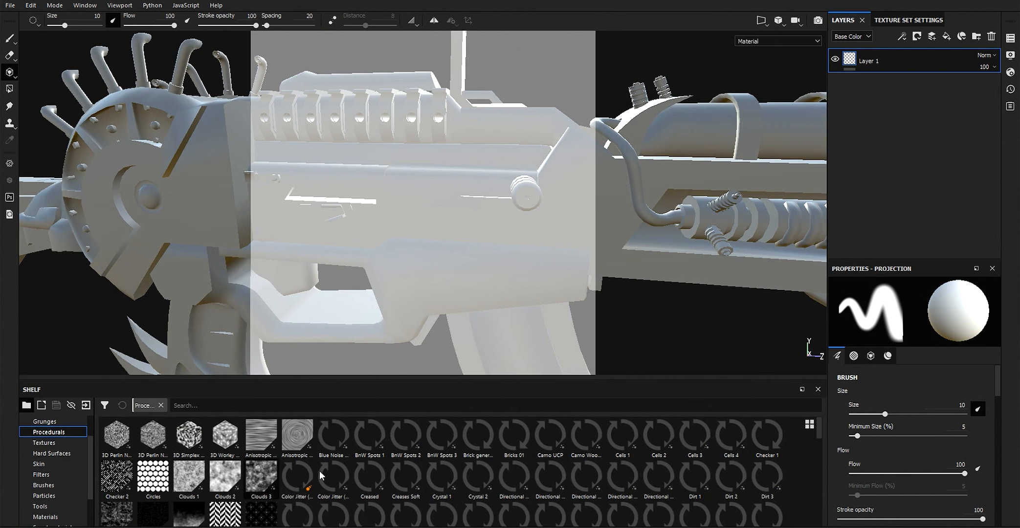
pyautogui.scroll(-6, 890, 450)
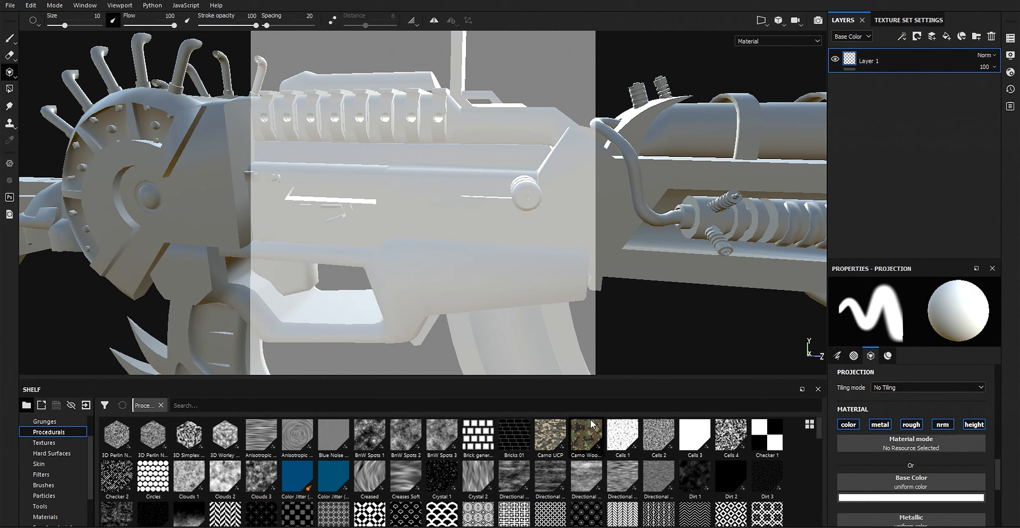
pyautogui.moveTo(582, 434)
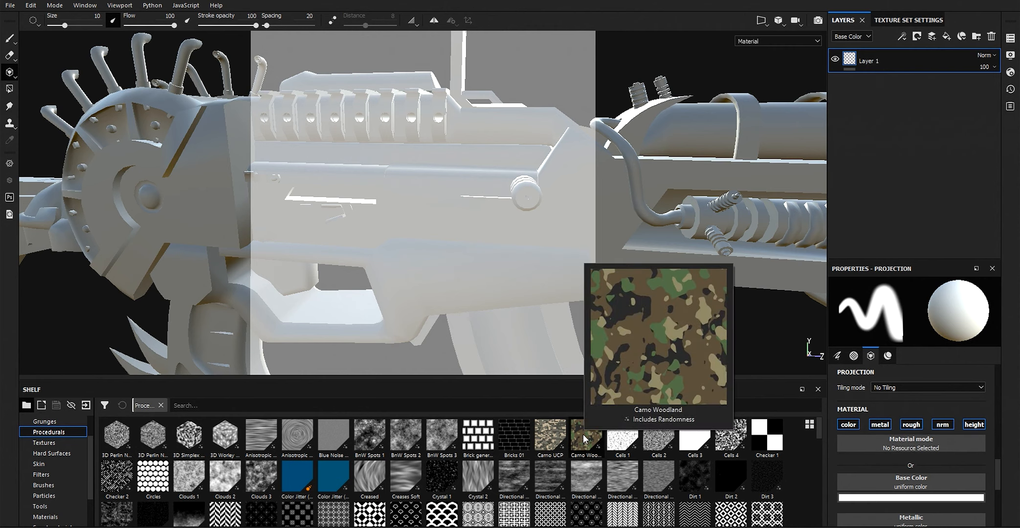
pyautogui.moveTo(582, 434); pyautogui.dragTo(921, 484)
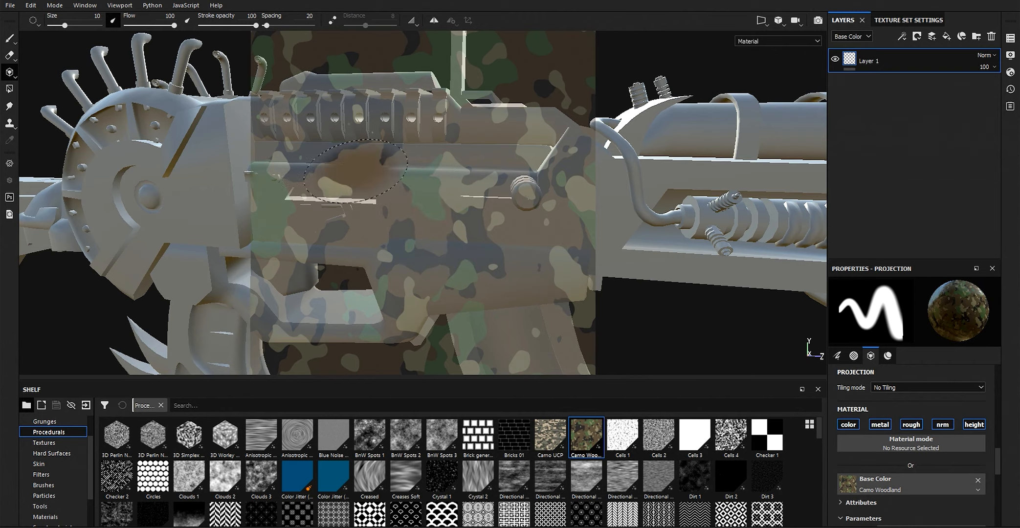
# Enlarge the Camo Woodland stencil over the model and paint the projected camouflage onto the receiver's side and top rail.
pyautogui.moveTo(318, 229)
pyautogui.keyDown('alt'); pyautogui.mouseDown()
pyautogui.moveTo(444, 248)
pyautogui.moveTo(342, 210)
pyautogui.moveTo(518, 181)
pyautogui.moveTo(397, 195)
pyautogui.moveTo(543, 147)
pyautogui.moveTo(216, 296)
pyautogui.moveTo(417, 251)
pyautogui.mouseUp(); pyautogui.keyUp('alt')
pyautogui.keyDown('alt'); pyautogui.moveTo(356, 221); pyautogui.dragTo(502, 195); pyautogui.keyUp('alt')
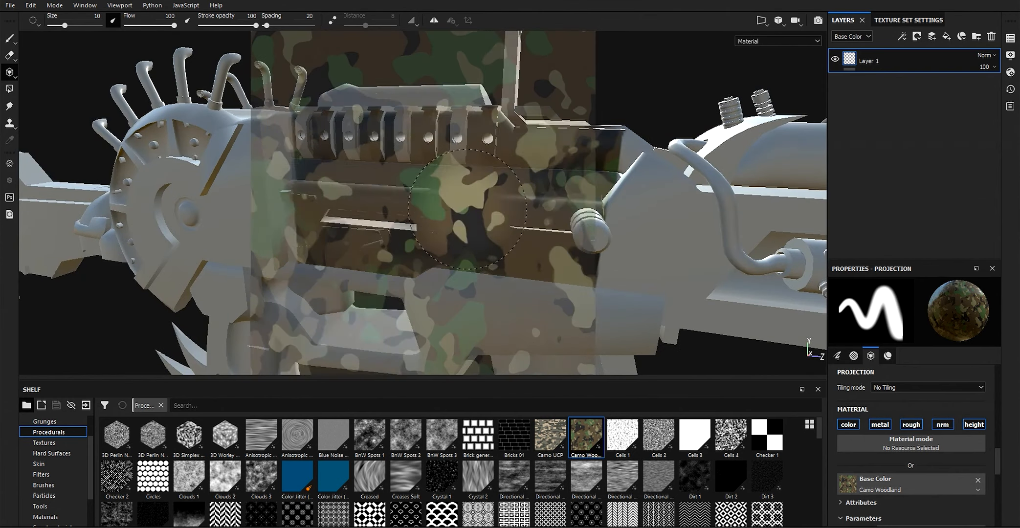
pyautogui.keyDown('alt'); pyautogui.keyDown('shift'); pyautogui.moveTo(459, 198); pyautogui.dragTo(467, 220); pyautogui.keyUp('shift'); pyautogui.keyUp('alt')
pyautogui.press('s')
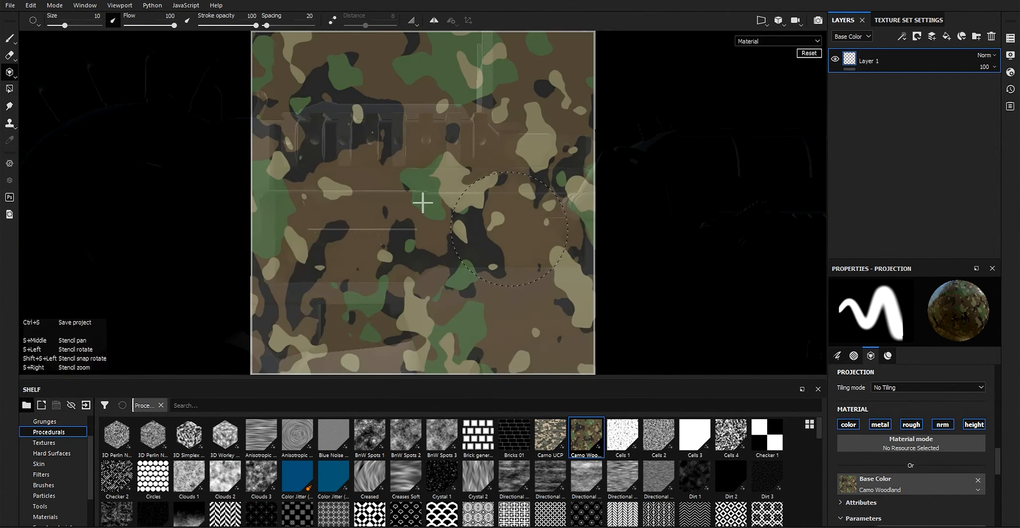
pyautogui.moveTo(519, 214)
pyautogui.mouseDown(button='right')
pyautogui.moveTo(524, 152)
pyautogui.moveTo(514, 204)
pyautogui.moveTo(521, 188)
pyautogui.moveTo(523, 221)
pyautogui.mouseUp(button='right')
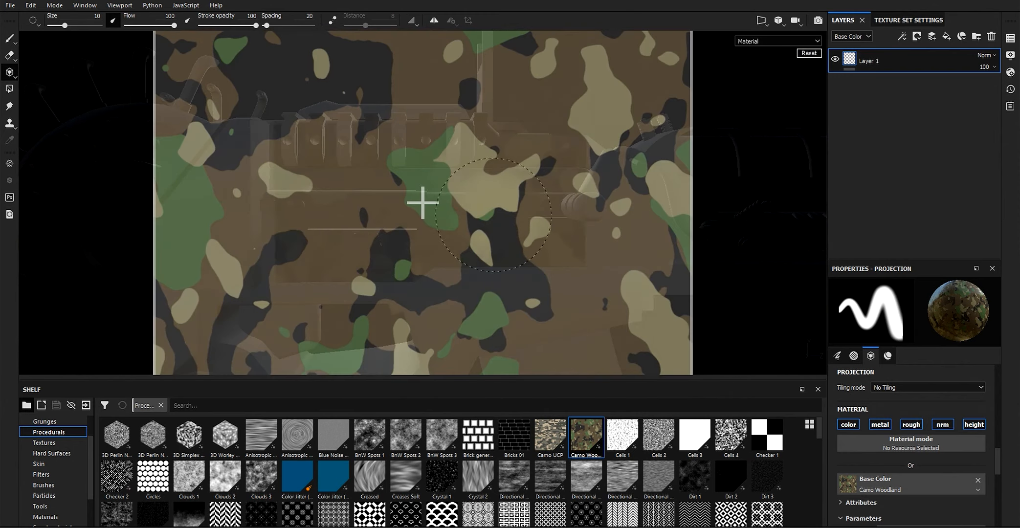
pyautogui.moveTo(498, 213)
pyautogui.mouseDown()
pyautogui.moveTo(473, 170)
pyautogui.moveTo(473, 280)
pyautogui.moveTo(495, 198)
pyautogui.moveTo(519, 295)
pyautogui.moveTo(530, 187)
pyautogui.moveTo(500, 228)
pyautogui.moveTo(508, 274)
pyautogui.moveTo(497, 302)
pyautogui.moveTo(371, 403)
pyautogui.moveTo(420, 372)
pyautogui.moveTo(489, 293)
pyautogui.moveTo(512, 187)
pyautogui.moveTo(508, 246)
pyautogui.mouseUp()
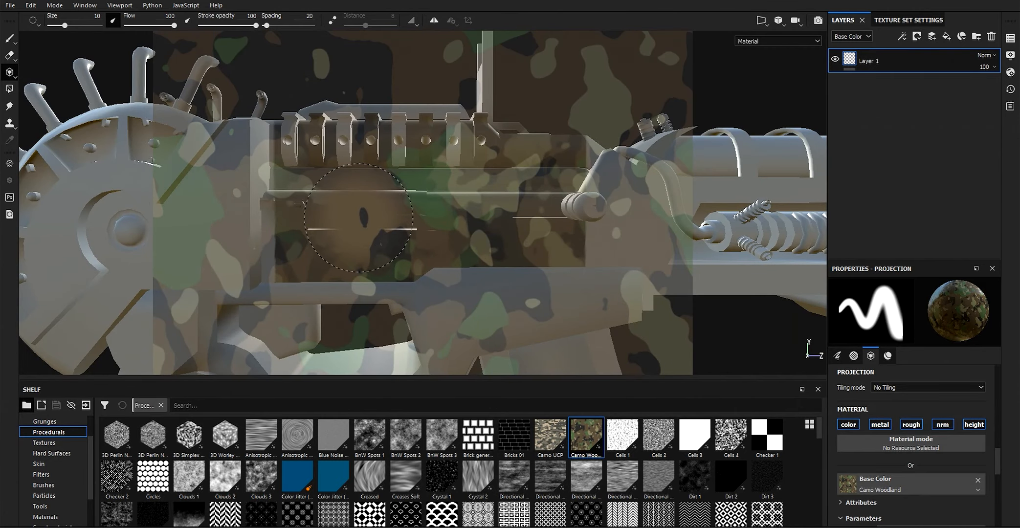
# Erase the camouflage from the lower part of the receiver's side with the Eraser.
pyautogui.press('e')
pyautogui.scroll(3, 364, 296)
pyautogui.keyDown('alt'); pyautogui.moveTo(365, 296); pyautogui.dragTo(635, 274); pyautogui.keyUp('alt')
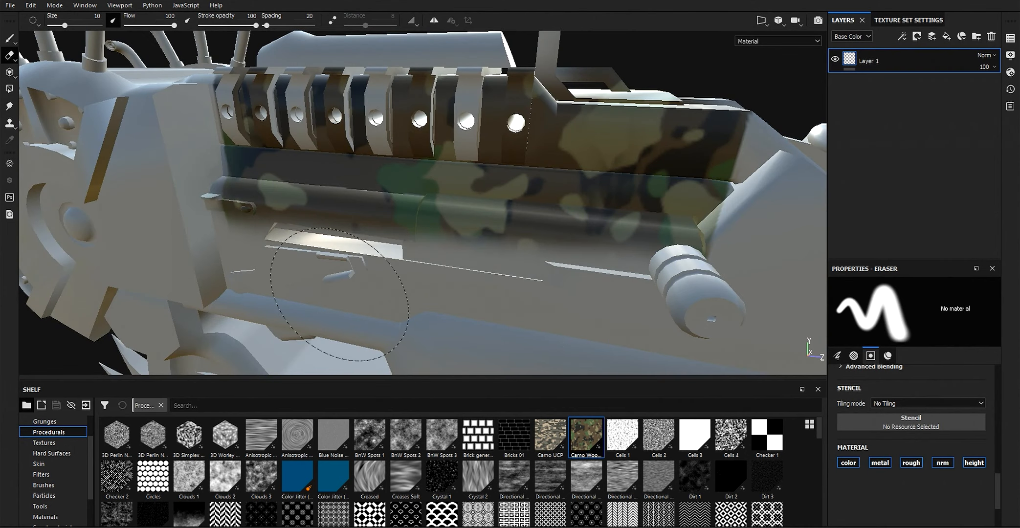
# Erase the remaining camouflage from the tube and side of the receiver below the top rail.
pyautogui.moveTo(329, 291)
pyautogui.mouseDown()
pyautogui.moveTo(489, 220)
pyautogui.moveTo(748, 294)
pyautogui.mouseUp()
pyautogui.keyDown('alt'); pyautogui.moveTo(481, 144); pyautogui.dragTo(475, 259, button='right'); pyautogui.keyUp('alt')
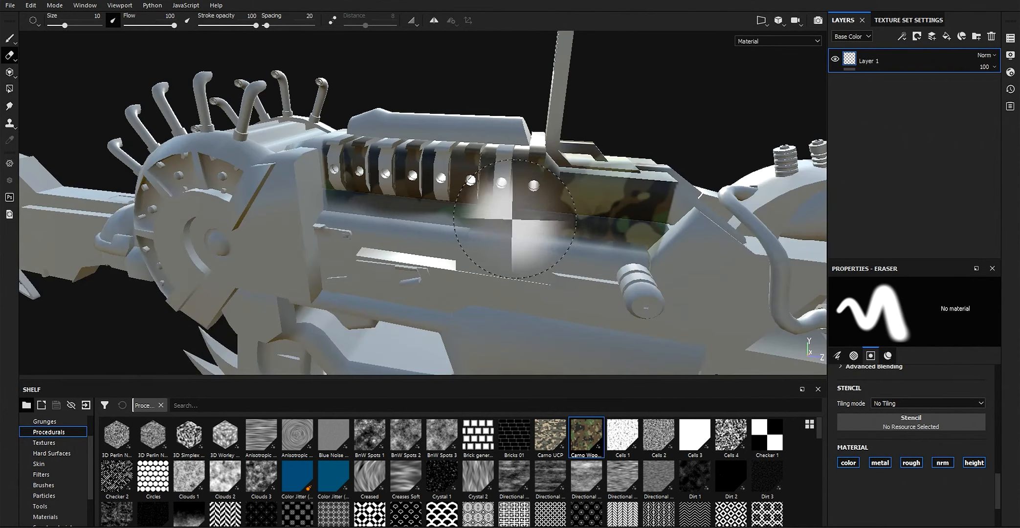
pyautogui.keyDown('alt'); pyautogui.moveTo(516, 225); pyautogui.dragTo(498, 192, button='right'); pyautogui.keyUp('alt')
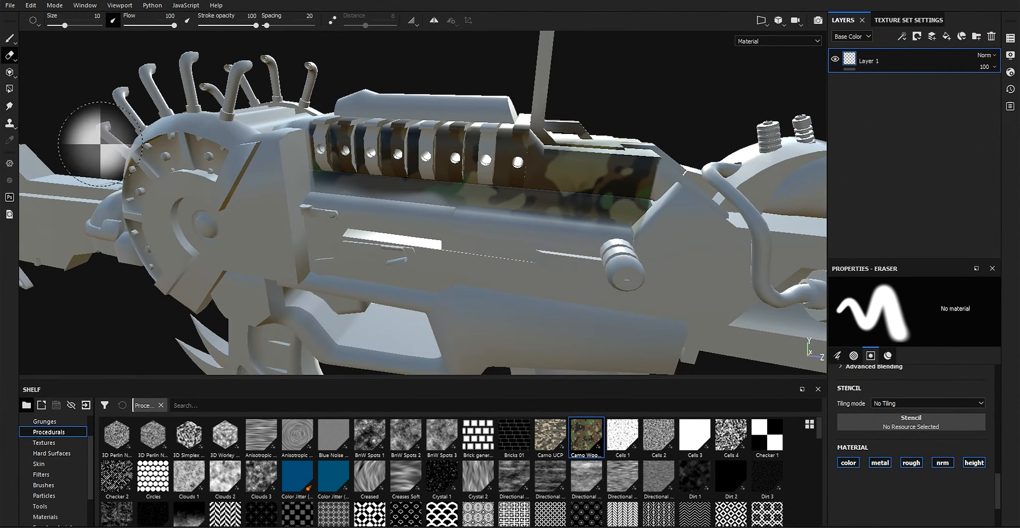
# Fill triangles on the flat side plate behind the curved pipe with white using Polygon Fill in triangle mode.
pyautogui.click(9, 89)
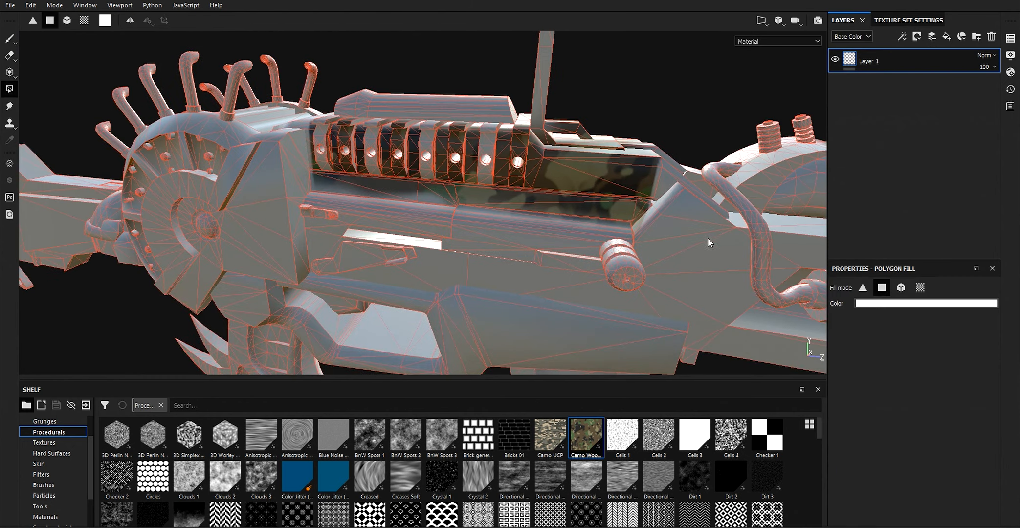
pyautogui.keyDown('alt'); pyautogui.moveTo(709, 240); pyautogui.dragTo(285, 142); pyautogui.keyUp('alt')
pyautogui.keyDown('alt'); pyautogui.moveTo(285, 142); pyautogui.dragTo(391, 185, button='middle'); pyautogui.keyUp('alt')
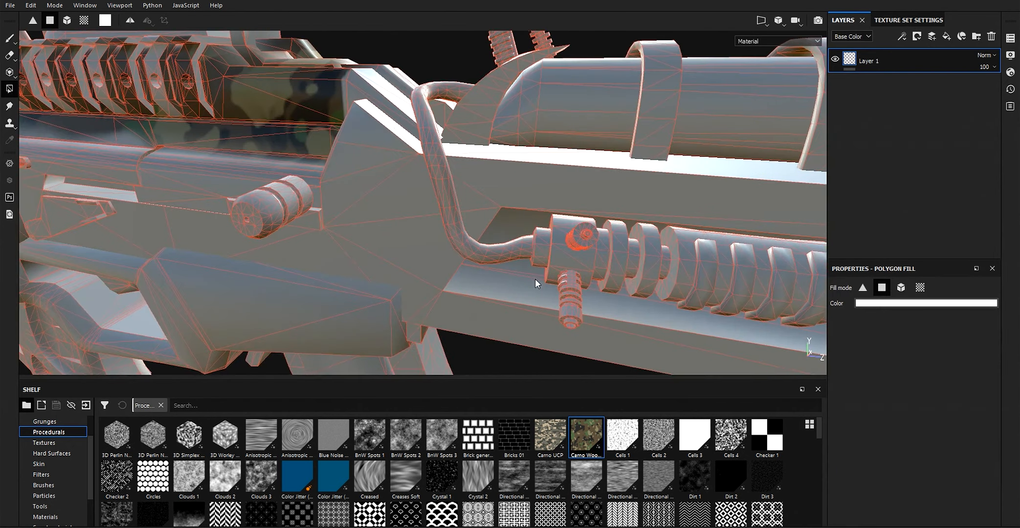
pyautogui.click(862, 287)
pyautogui.scroll(2, 427, 228)
pyautogui.keyDown('alt'); pyautogui.moveTo(427, 228); pyautogui.dragTo(463, 227); pyautogui.keyUp('alt')
pyautogui.moveTo(405, 194); pyautogui.dragTo(346, 185)
# Fill faces on the barrel housing's side and its front block with white using the quad fill mode.
pyautogui.click(881, 288)
pyautogui.click(593, 207)
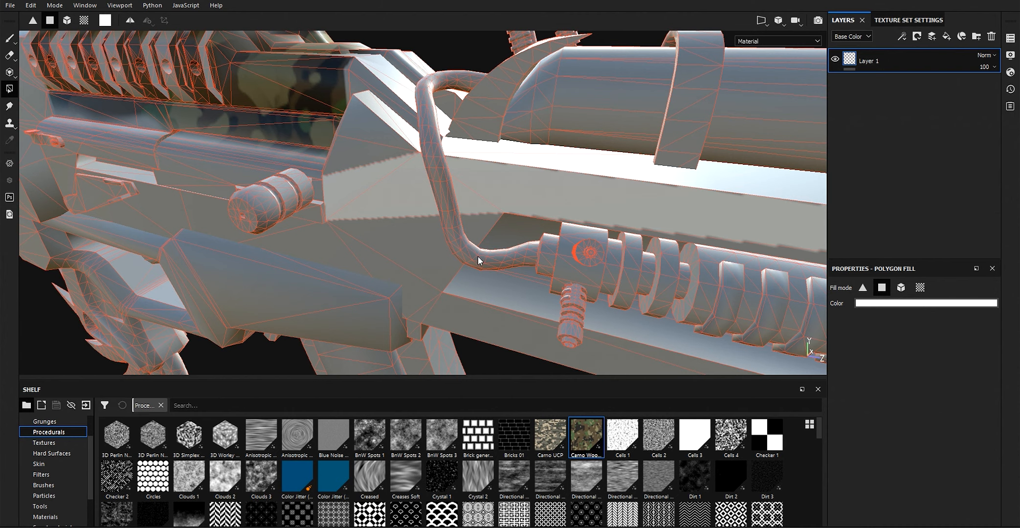
pyautogui.keyDown('alt'); pyautogui.moveTo(478, 256); pyautogui.dragTo(628, 321, button='right'); pyautogui.keyUp('alt')
pyautogui.keyDown('alt'); pyautogui.moveTo(767, 338); pyautogui.dragTo(662, 294, button='middle'); pyautogui.keyUp('alt')
pyautogui.keyDown('alt'); pyautogui.moveTo(662, 293); pyautogui.dragTo(649, 235); pyautogui.keyUp('alt')
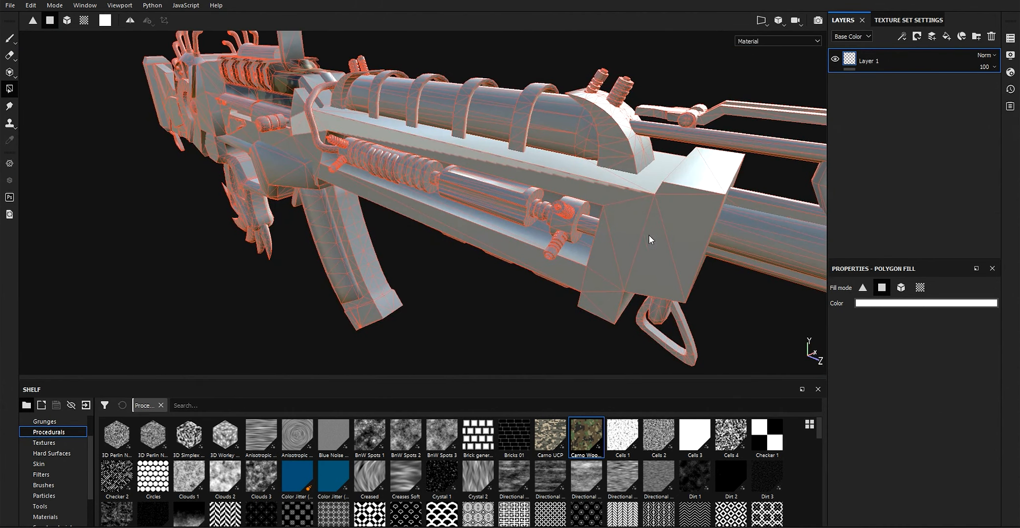
pyautogui.click(644, 208)
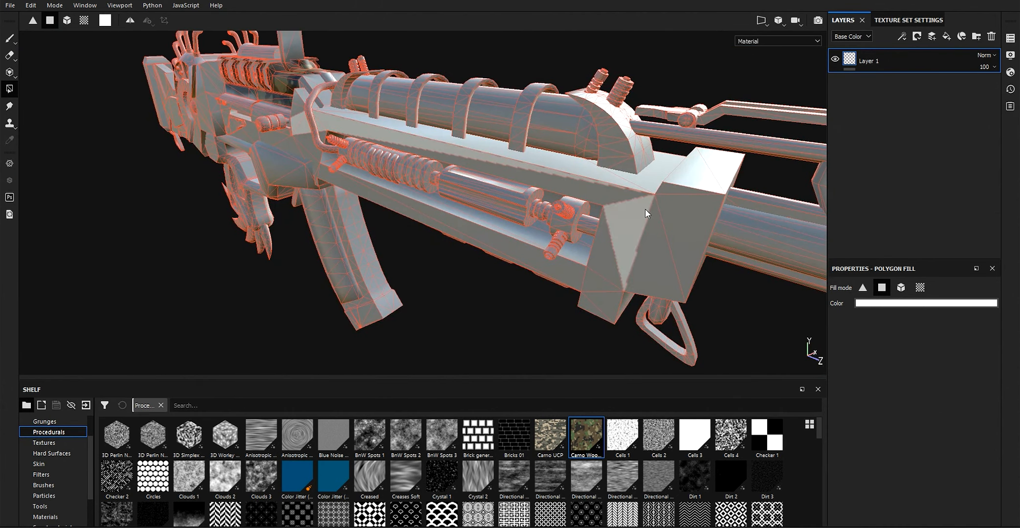
# Fill the whole barrel housing and receiver body mesh with white using the mesh fill mode.
pyautogui.click(902, 287)
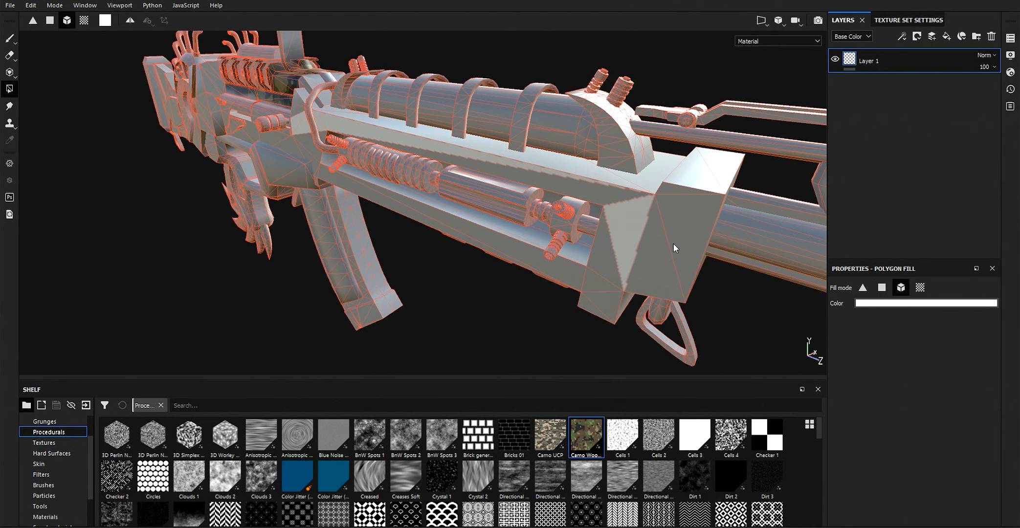
pyautogui.click(625, 244)
pyautogui.keyDown('alt'); pyautogui.moveTo(625, 244); pyautogui.dragTo(606, 272); pyautogui.keyUp('alt')
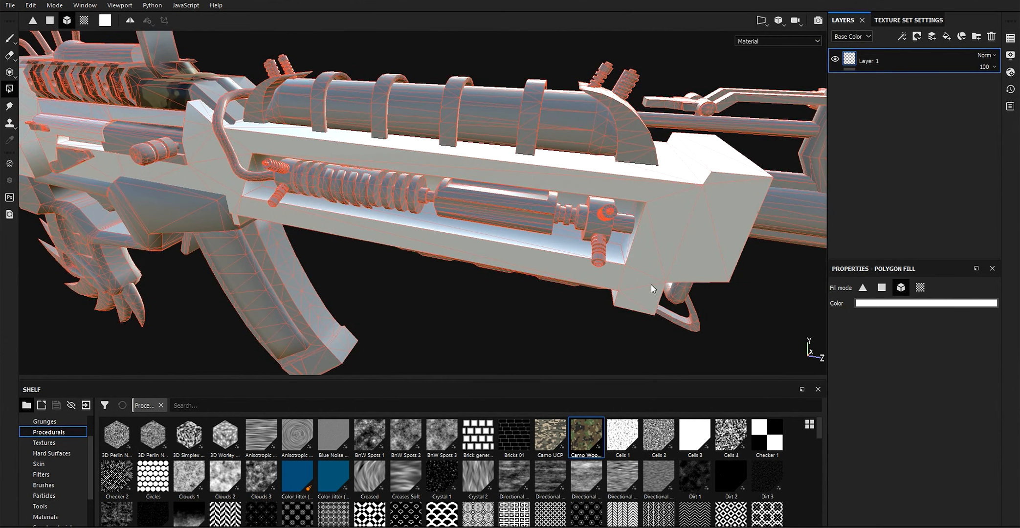
# Set Polygon Fill to the UV chunk fill mode and show only the 2D UV view.
pyautogui.click(919, 292)
pyautogui.keyDown('alt'); pyautogui.moveTo(797, 268); pyautogui.dragTo(441, 243); pyautogui.keyUp('alt')
pyautogui.scroll(5, 441, 243)
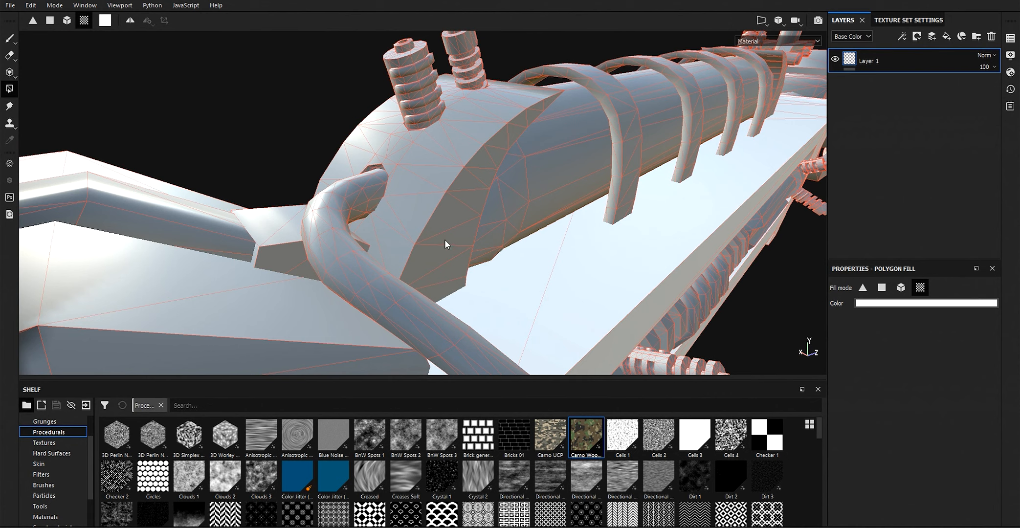
pyautogui.scroll(-3, 447, 210)
pyautogui.keyDown('alt'); pyautogui.moveTo(481, 223); pyautogui.dragTo(427, 285); pyautogui.keyUp('alt')
pyautogui.press('F3')
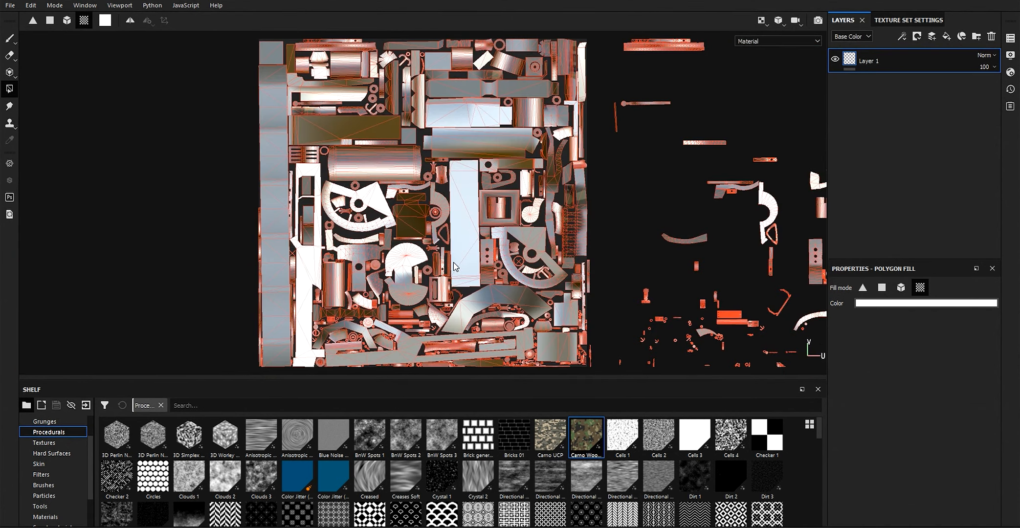
# Fill the long notched UV island and the narrow island with the rectangular cutout above it with white.
pyautogui.keyDown('alt'); pyautogui.moveTo(450, 204); pyautogui.dragTo(466, 226, button='middle'); pyautogui.keyUp('alt')
pyautogui.scroll(3, 474, 157)
pyautogui.keyDown('alt'); pyautogui.moveTo(534, 143); pyautogui.dragTo(546, 201, button='middle'); pyautogui.keyUp('alt')
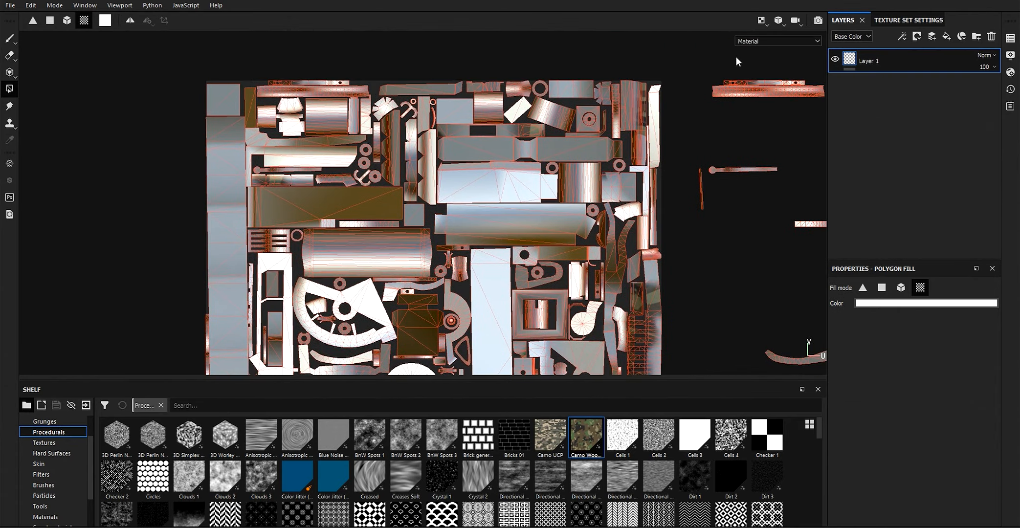
pyautogui.scroll(3, 488, 89)
pyautogui.scroll(2, 520, 239)
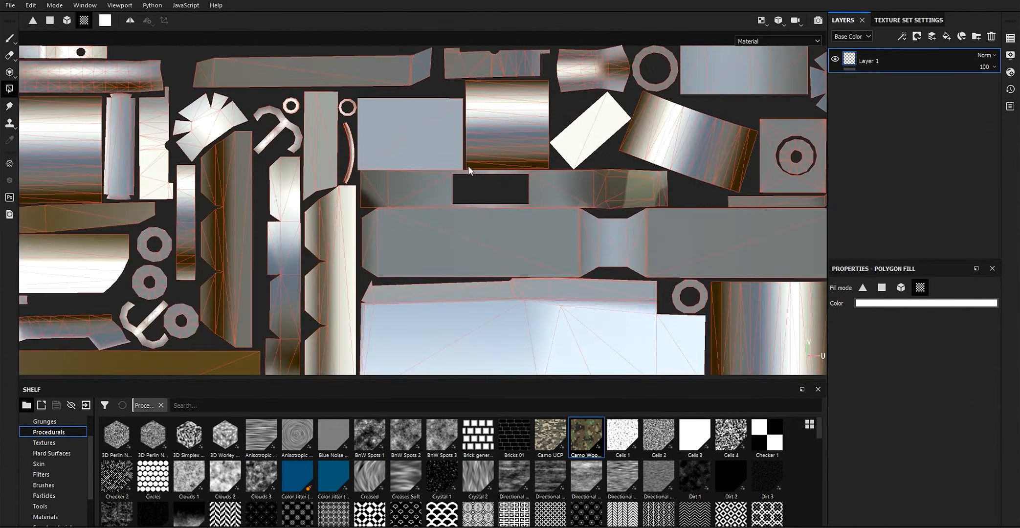
pyautogui.scroll(-5, 520, 239)
pyautogui.scroll(4, 562, 206)
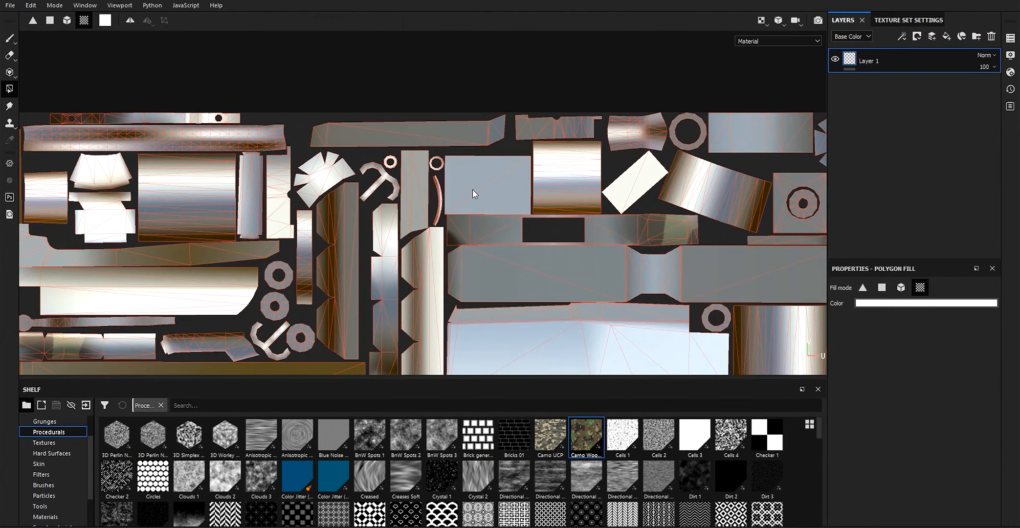
pyautogui.click(511, 251)
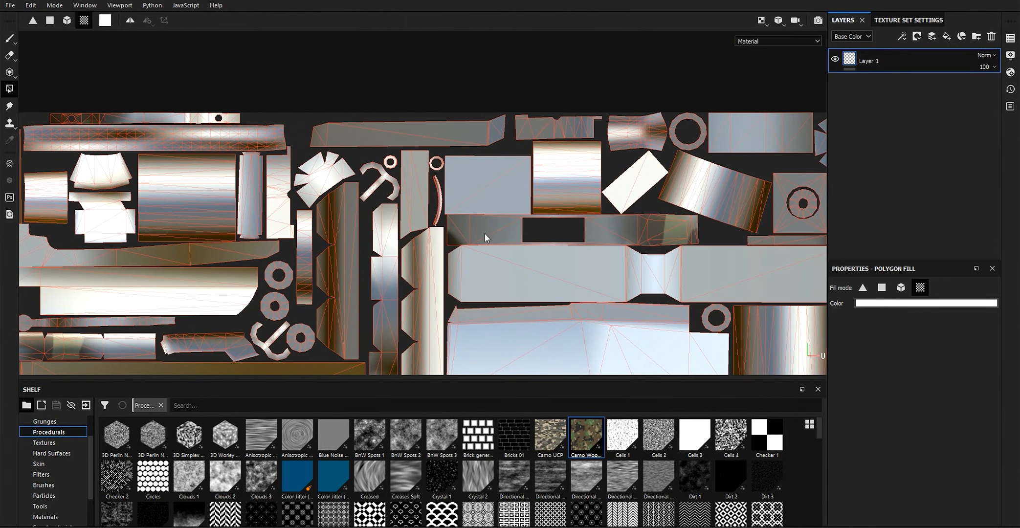
pyautogui.click(628, 236)
pyautogui.keyDown('alt'); pyautogui.moveTo(778, 219); pyautogui.dragTo(604, 192, button='middle'); pyautogui.keyUp('alt')
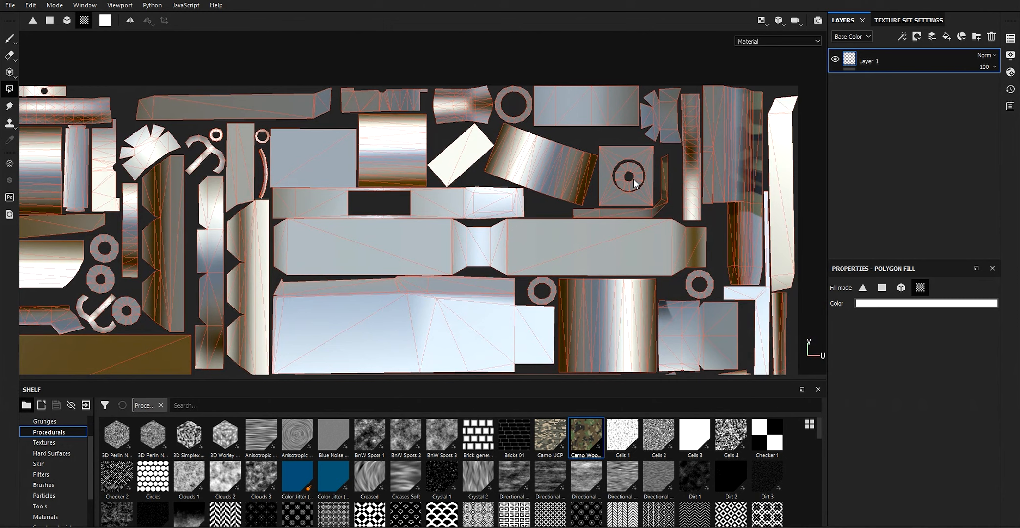
# Return to the 3D view and examine the filled areas across the whole rifle.
pyautogui.press('F2')
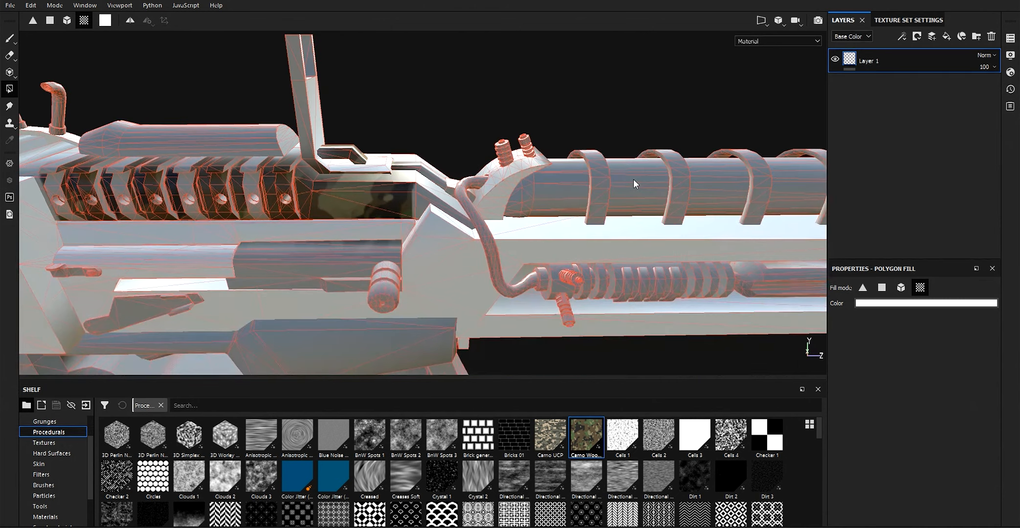
pyautogui.keyDown('alt'); pyautogui.moveTo(630, 197); pyautogui.dragTo(568, 96, button='right'); pyautogui.keyUp('alt')
pyautogui.keyDown('alt'); pyautogui.moveTo(541, 203); pyautogui.dragTo(517, 127, button='middle'); pyautogui.keyUp('alt')
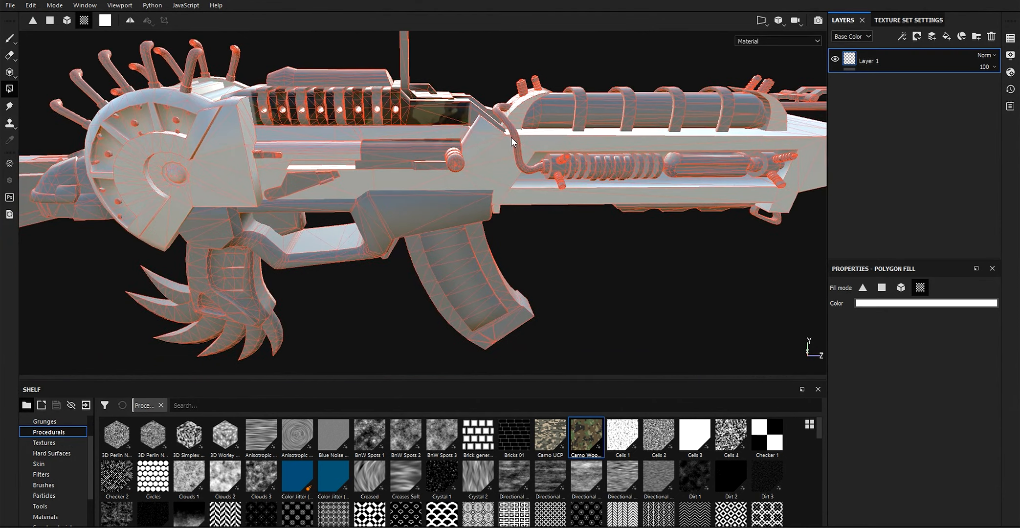
pyautogui.keyDown('alt'); pyautogui.moveTo(522, 152); pyautogui.dragTo(193, 337); pyautogui.keyUp('alt')
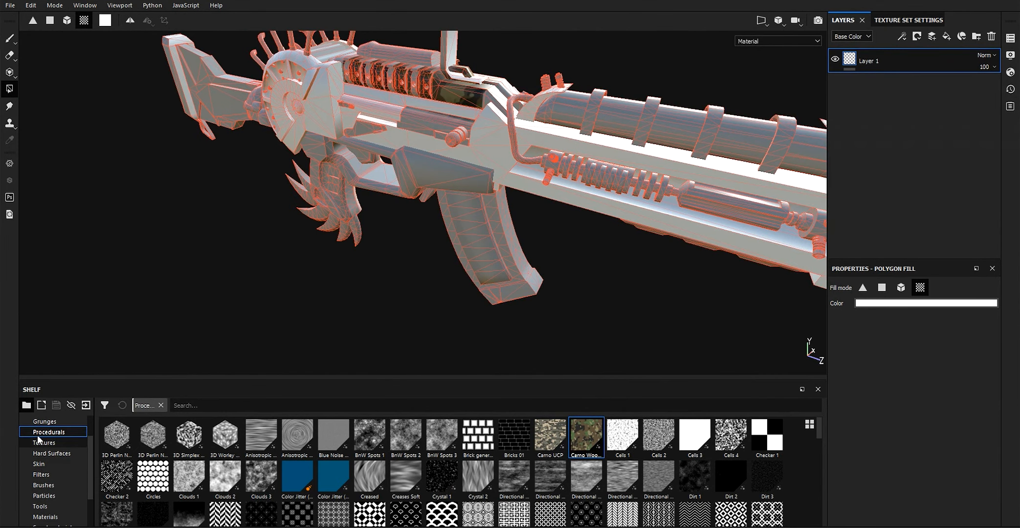
# Browse the shelf's Project, Alphas, Materials and Smart materials categories.
pyautogui.scroll(1, 54, 462)
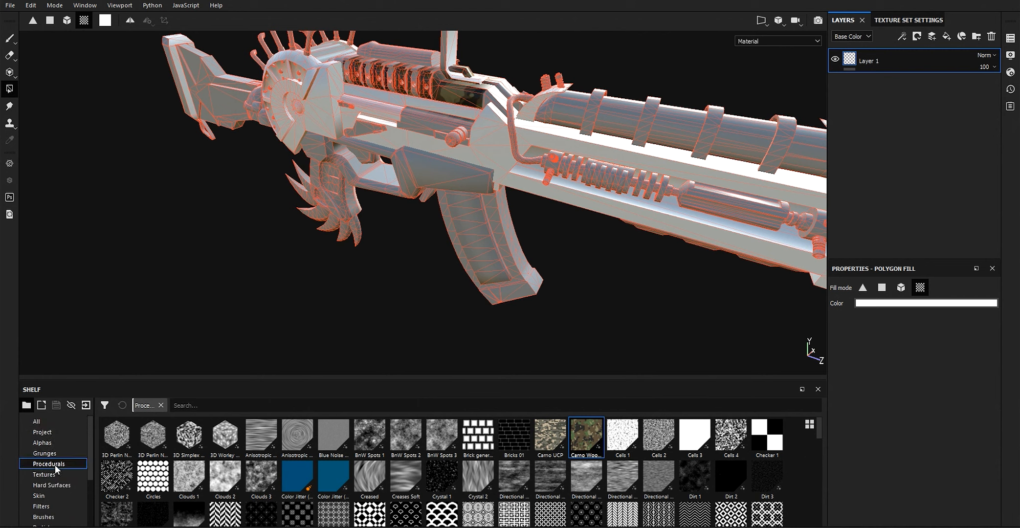
pyautogui.click(55, 433)
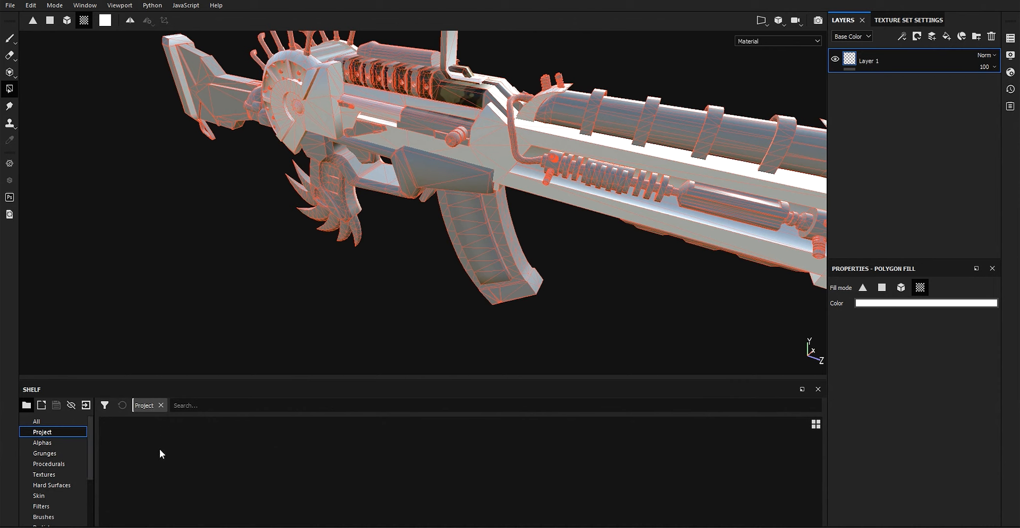
pyautogui.click(39, 442)
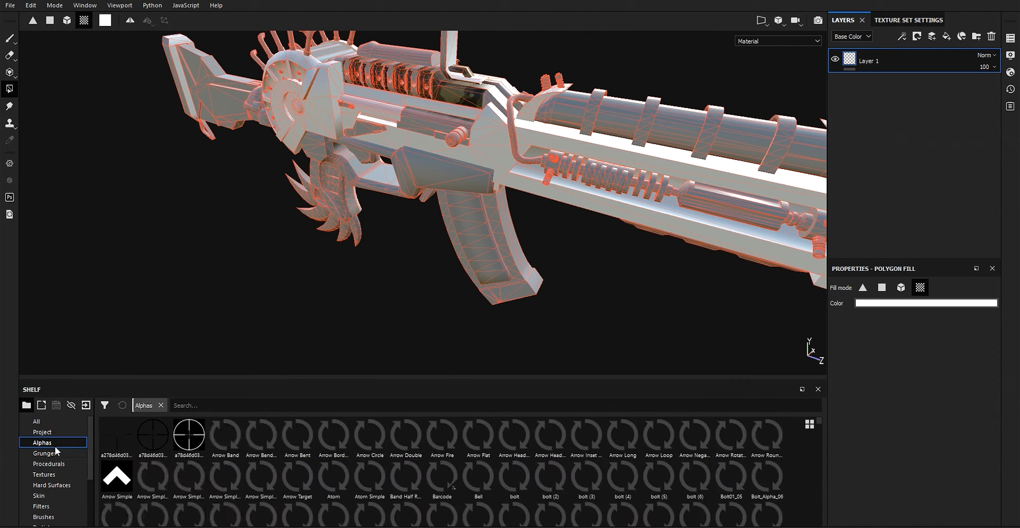
pyautogui.scroll(-1, 53, 452)
pyautogui.scroll(-2, 54, 451)
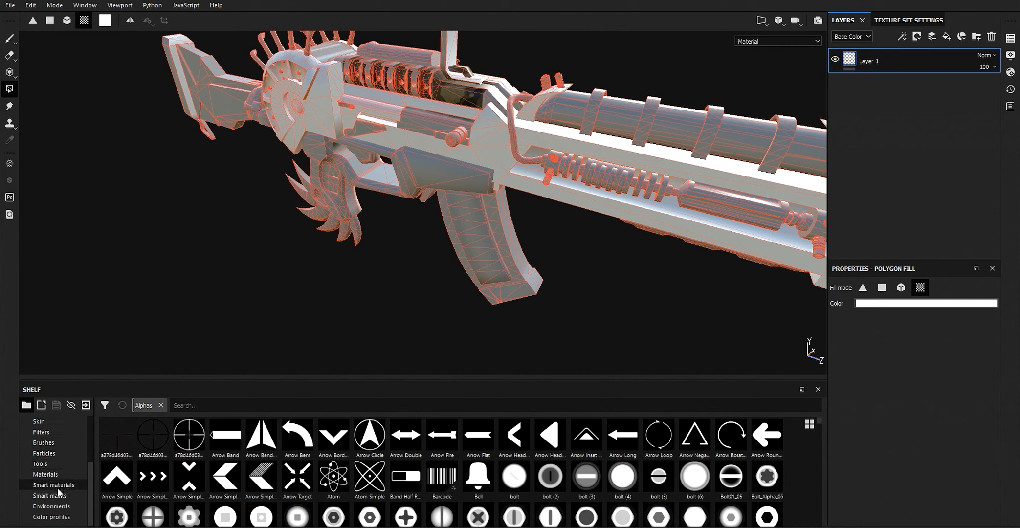
pyautogui.click(51, 474)
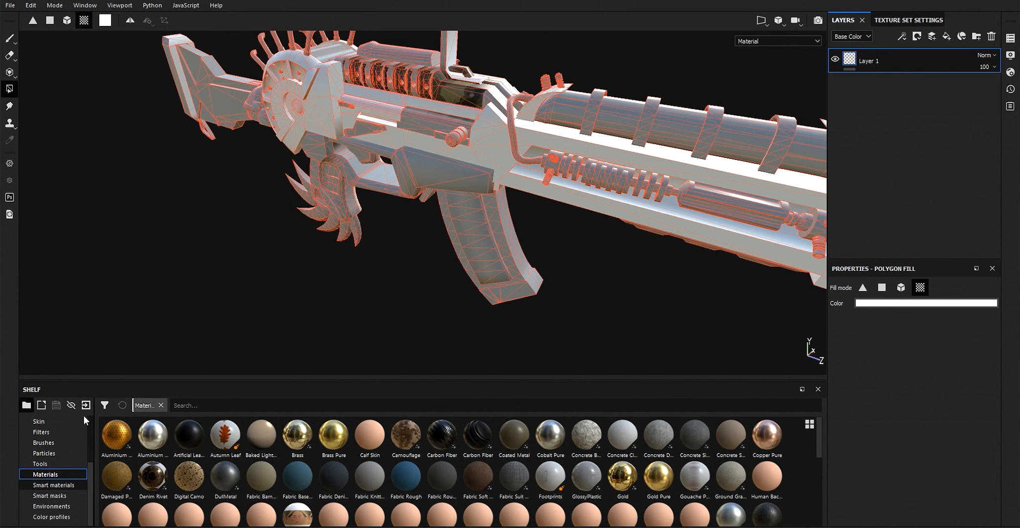
pyautogui.press('Down')
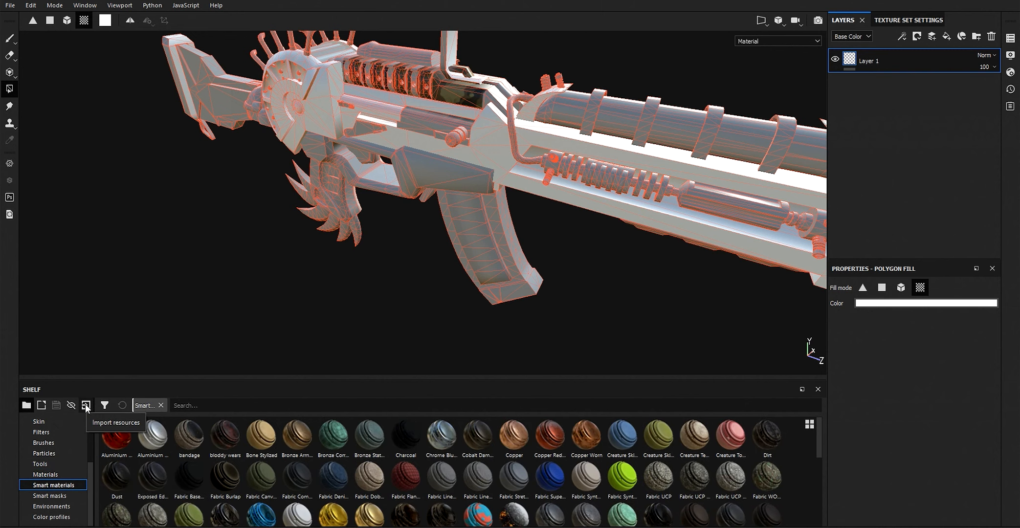
# Open the Import resources dialog and start adding a resource file.
pyautogui.click(87, 409)
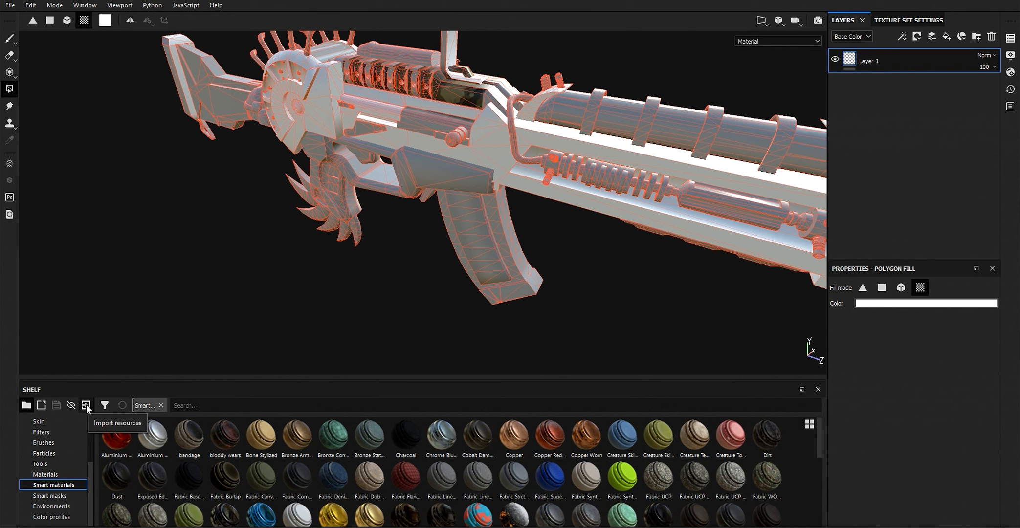
pyautogui.click(87, 408)
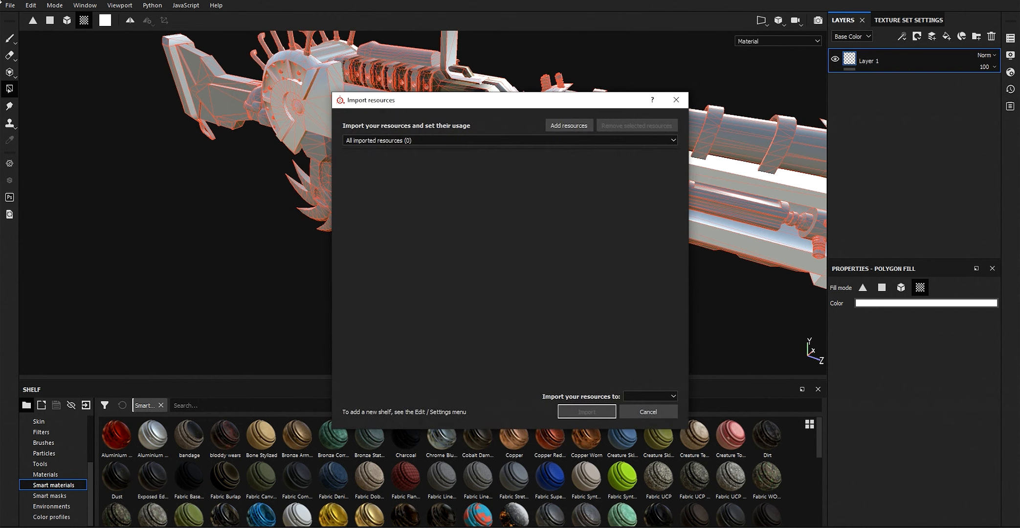
pyautogui.moveTo(455, 100); pyautogui.dragTo(436, 103)
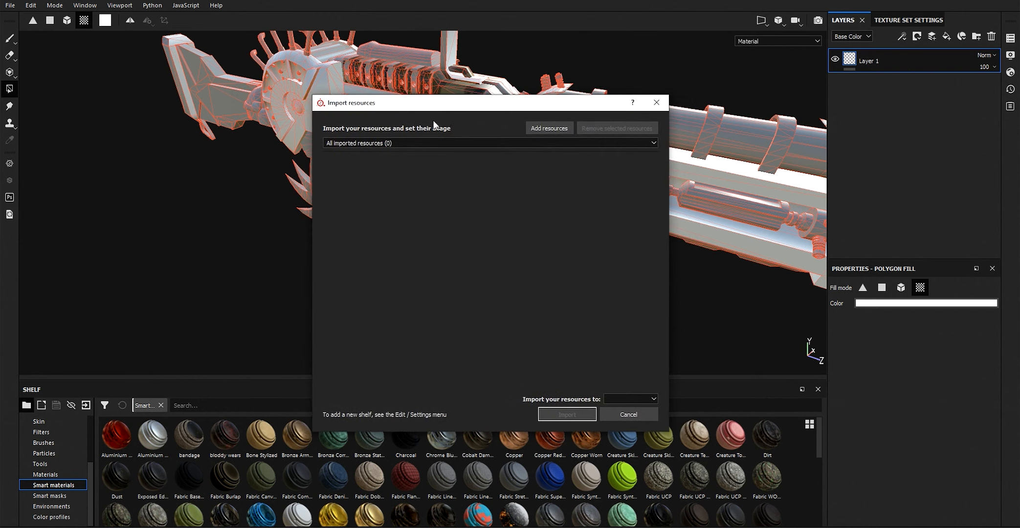
pyautogui.click(554, 127)
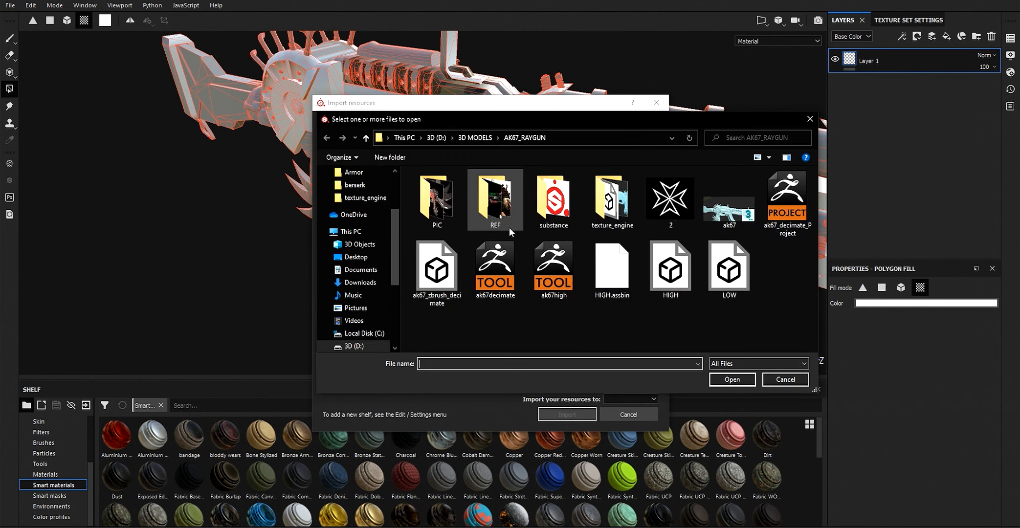
# Add JRO_Armor01_02_out.tif from the Armor folder inside ALPHAS on drive D to the import list.
pyautogui.click(358, 345)
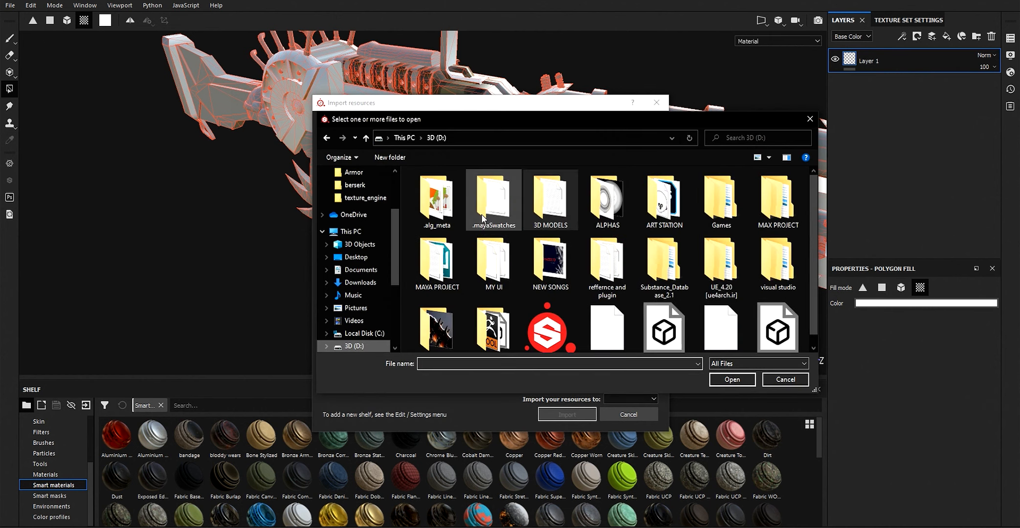
pyautogui.doubleClick(550, 201)
pyautogui.click(436, 138)
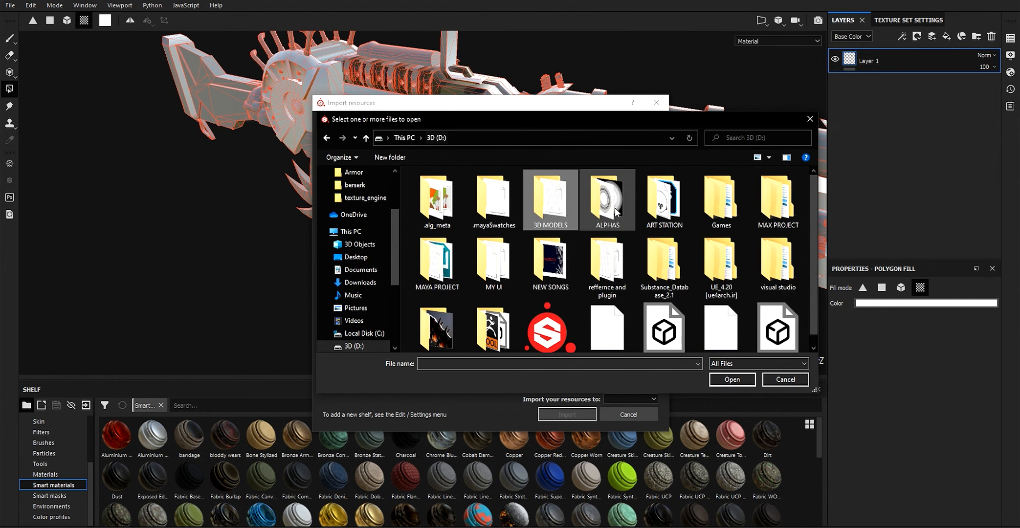
pyautogui.doubleClick(618, 200)
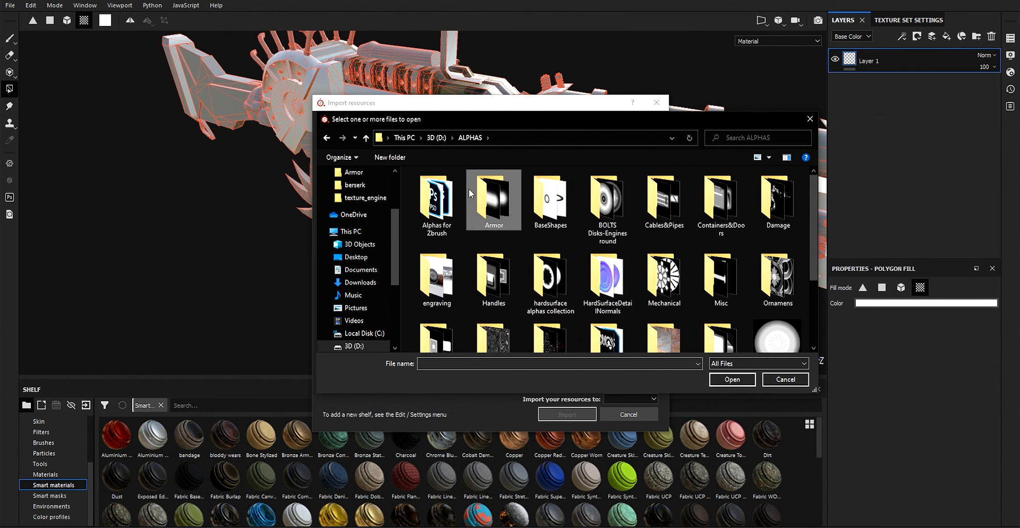
pyautogui.doubleClick(469, 188)
pyautogui.doubleClick(472, 198)
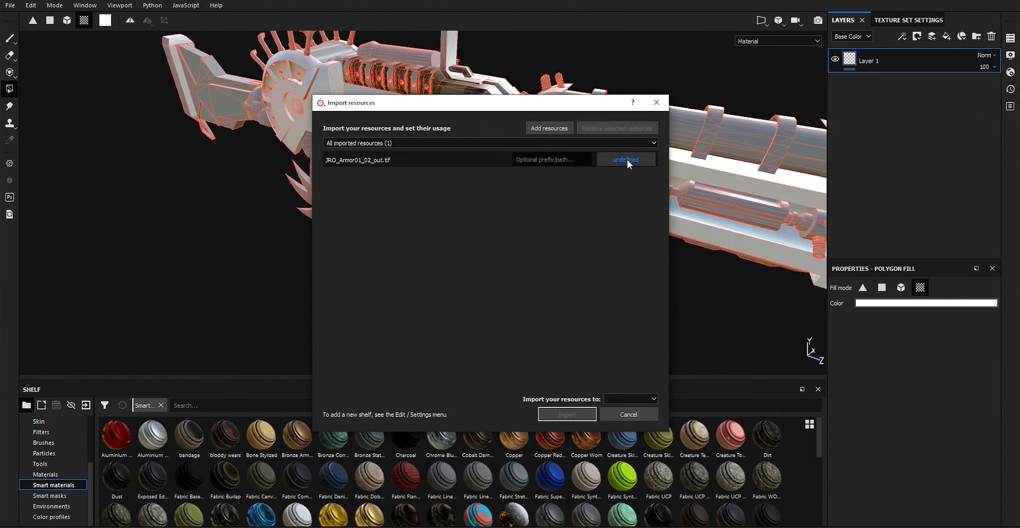
# Set the usage of JRO_Armor01_02_out.tif to alpha.
pyautogui.click(624, 161)
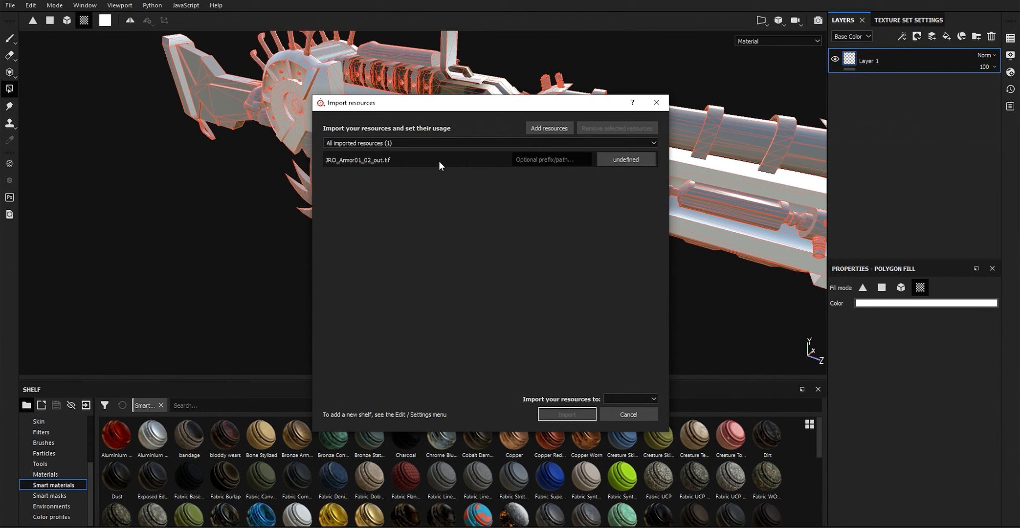
pyautogui.click(627, 160)
pyautogui.click(643, 163)
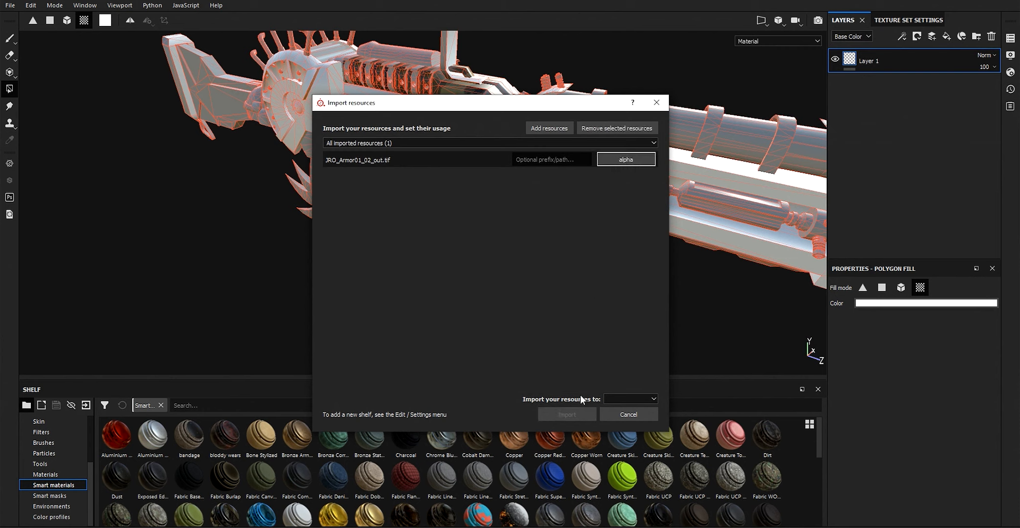
# Import JRO_Armor01_02_out.tif into the current session and locate it among the shelf's alphas.
pyautogui.click(625, 402)
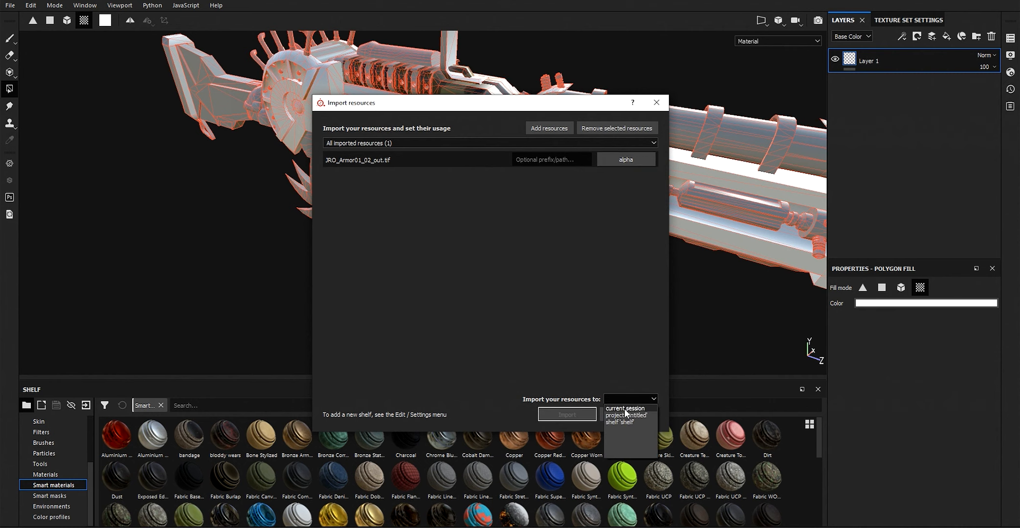
pyautogui.click(628, 409)
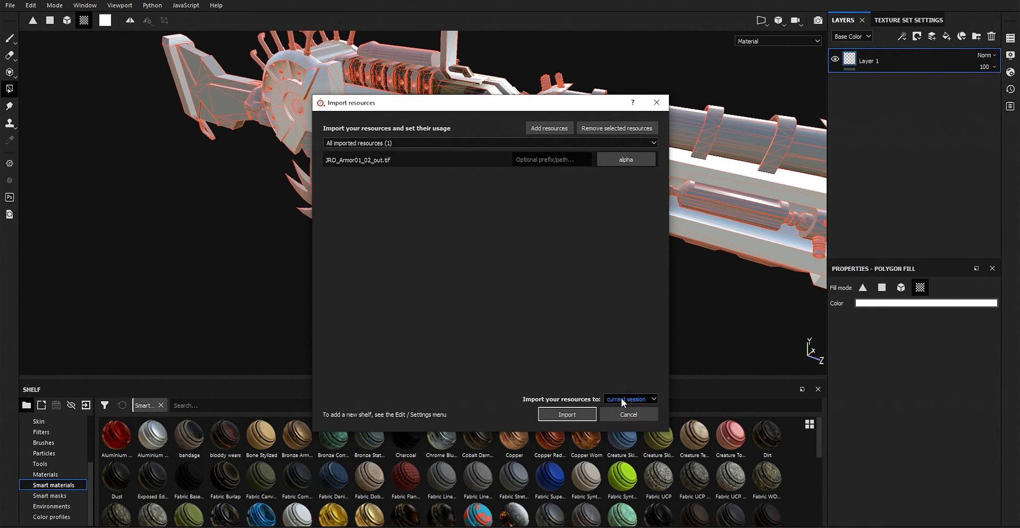
pyautogui.click(621, 398)
pyautogui.click(586, 371)
pyautogui.click(567, 414)
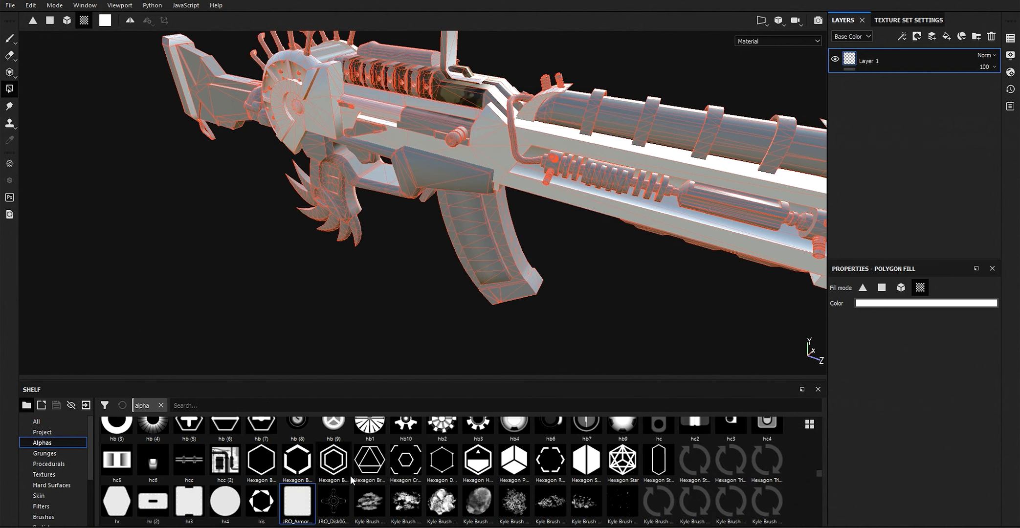
pyautogui.moveTo(305, 489); pyautogui.dragTo(159, 451)
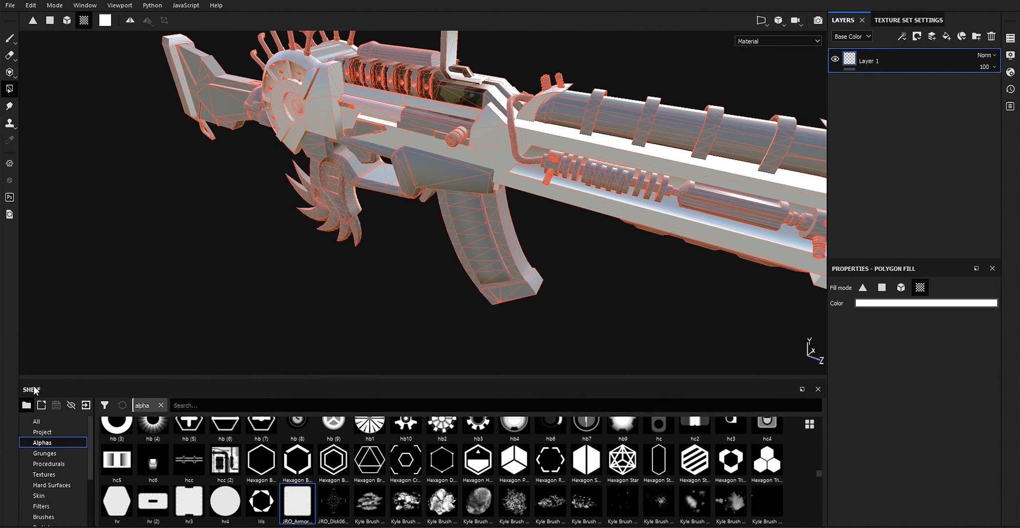
pyautogui.moveTo(297, 501); pyautogui.dragTo(279, 476)
# View the rifle's Base Color and Metallic channels and the ID mesh map, and return to the Material view.
pyautogui.click(779, 39)
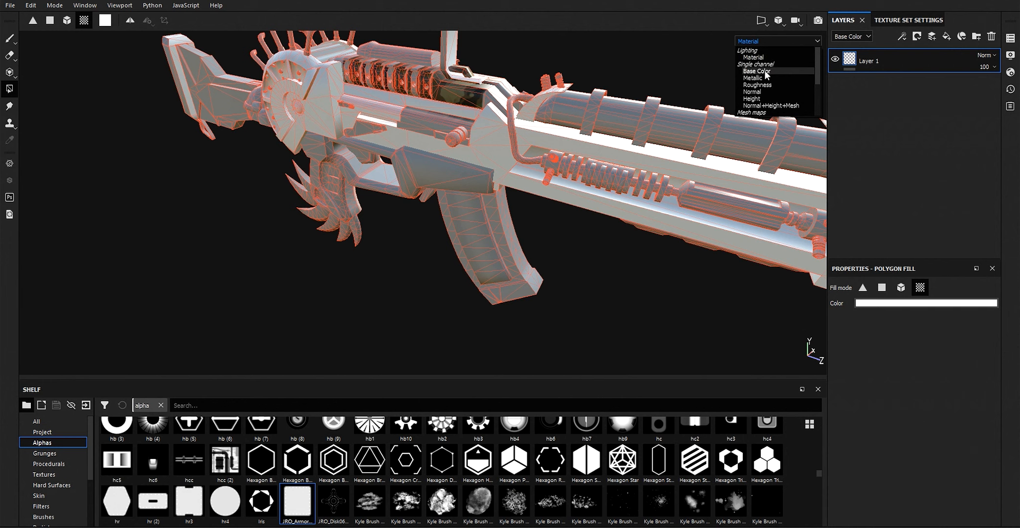
pyautogui.click(764, 70)
pyautogui.click(774, 39)
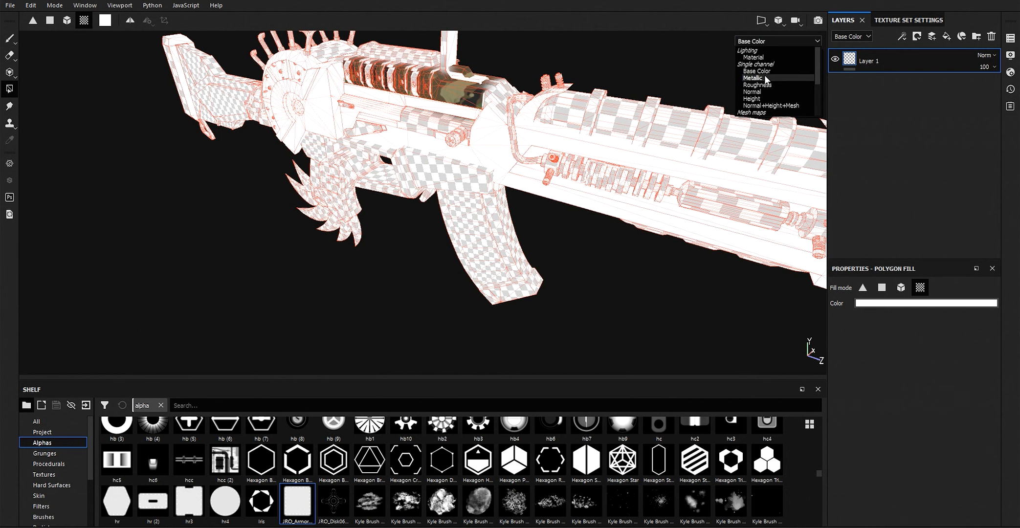
pyautogui.click(764, 78)
pyautogui.click(770, 42)
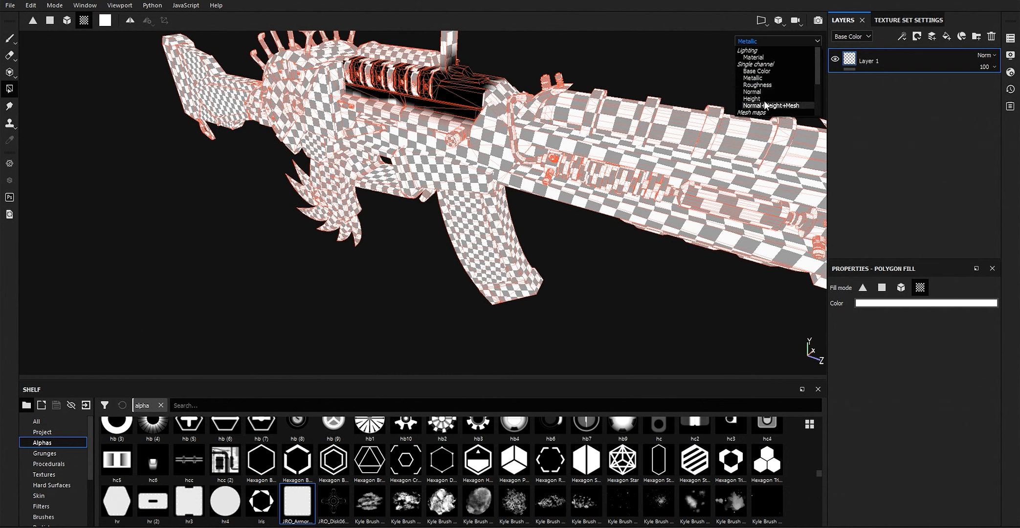
pyautogui.scroll(-3, 768, 107)
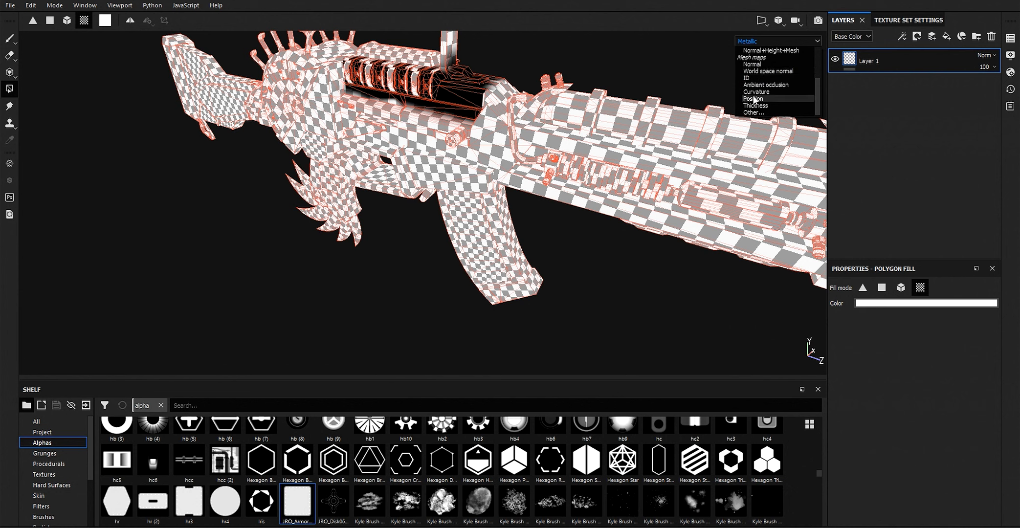
pyautogui.click(755, 78)
pyautogui.click(762, 41)
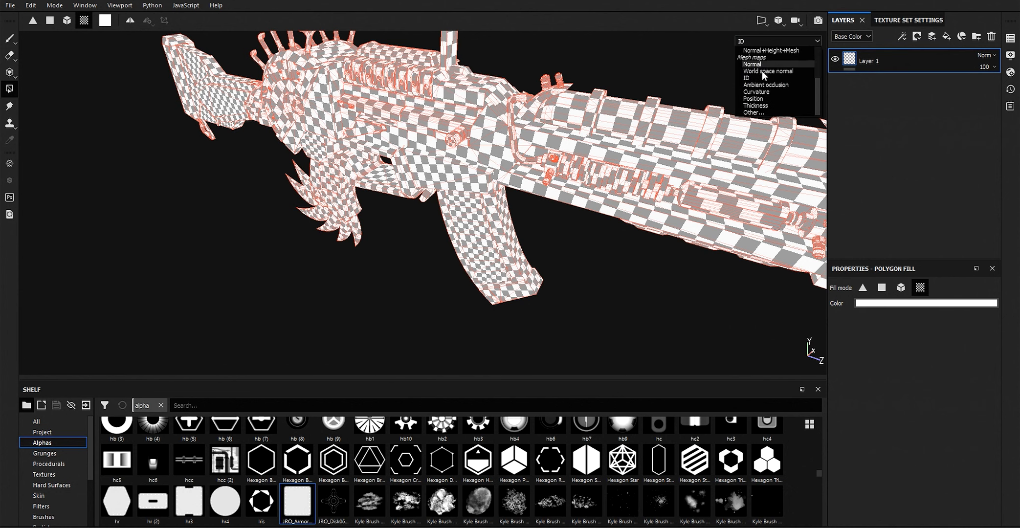
pyautogui.scroll(3, 748, 78)
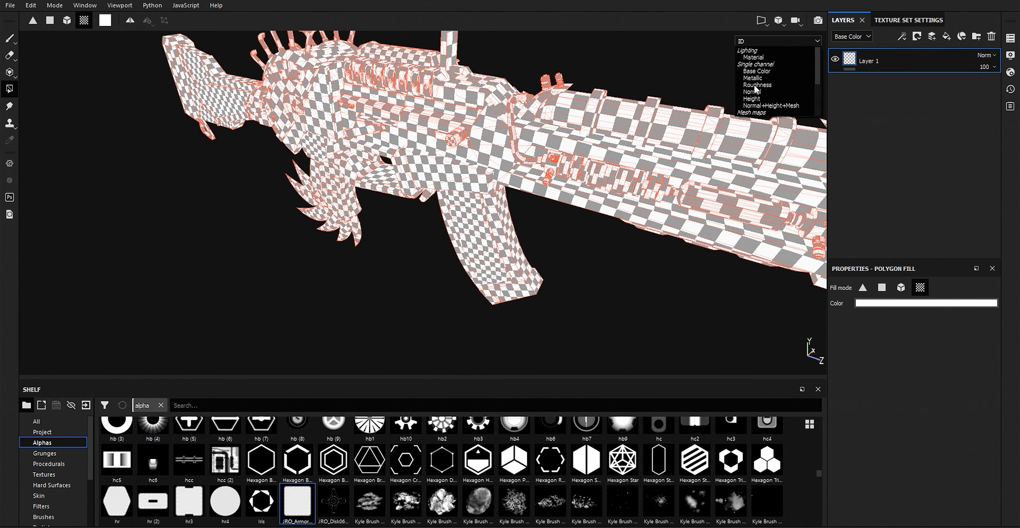
pyautogui.click(756, 57)
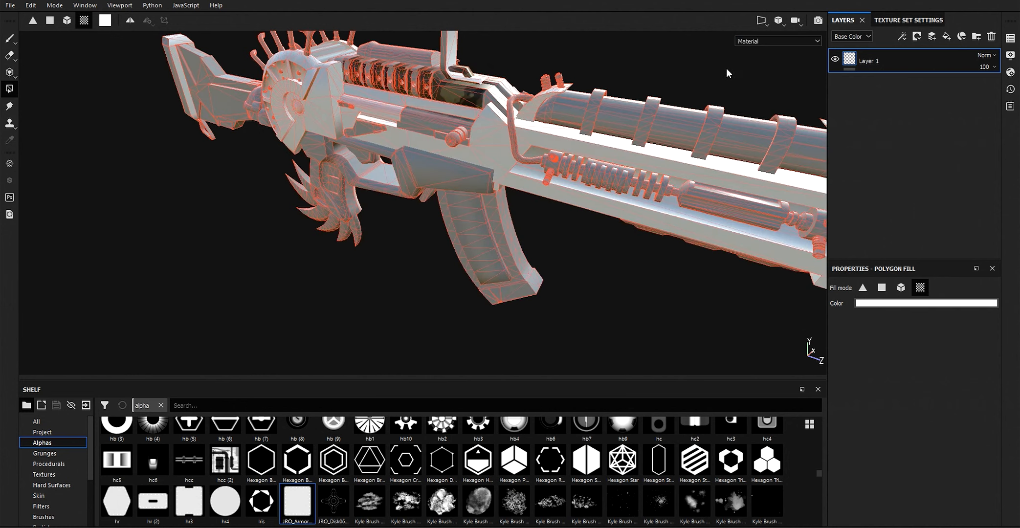
pyautogui.keyDown('alt'); pyautogui.moveTo(552, 84); pyautogui.dragTo(579, 93, button='right'); pyautogui.keyUp('alt')
pyautogui.keyDown('alt'); pyautogui.moveTo(580, 92); pyautogui.dragTo(633, 142, button='middle'); pyautogui.keyUp('alt')
pyautogui.keyDown('alt'); pyautogui.moveTo(633, 142); pyautogui.dragTo(647, 78); pyautogui.keyUp('alt')
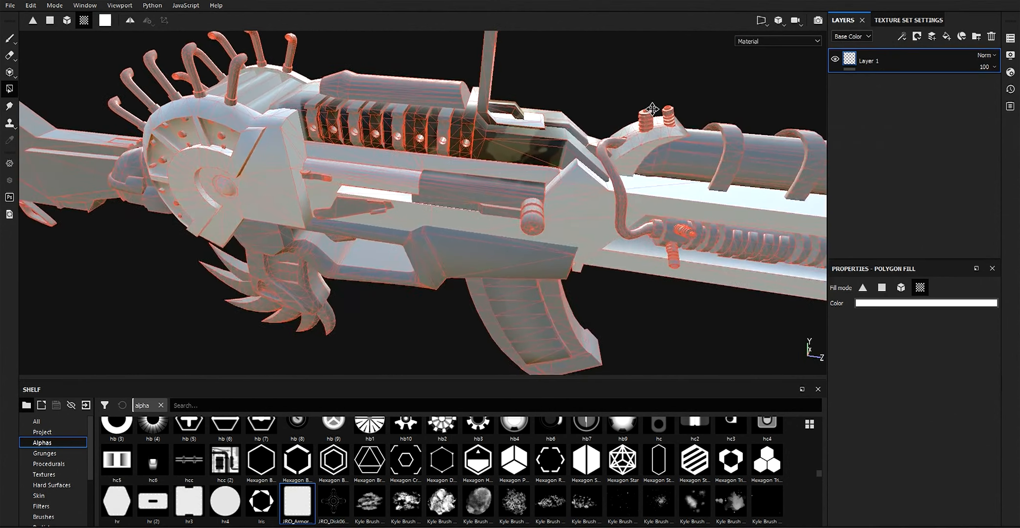
pyautogui.keyDown('alt'); pyautogui.moveTo(648, 78); pyautogui.dragTo(682, 106, button='middle'); pyautogui.keyUp('alt')
pyautogui.keyDown('alt'); pyautogui.moveTo(682, 102); pyautogui.dragTo(630, 102); pyautogui.keyUp('alt')
pyautogui.click(771, 42)
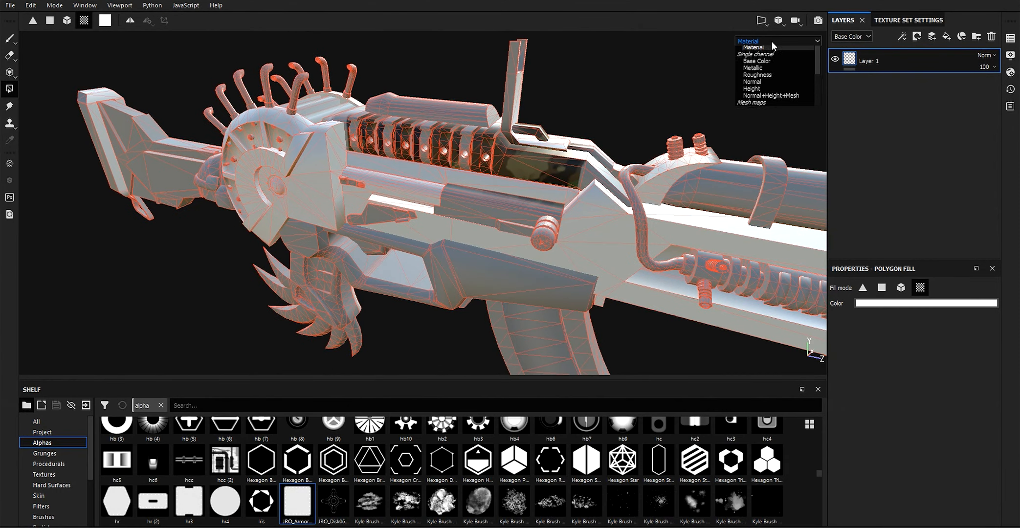
pyautogui.click(617, 53)
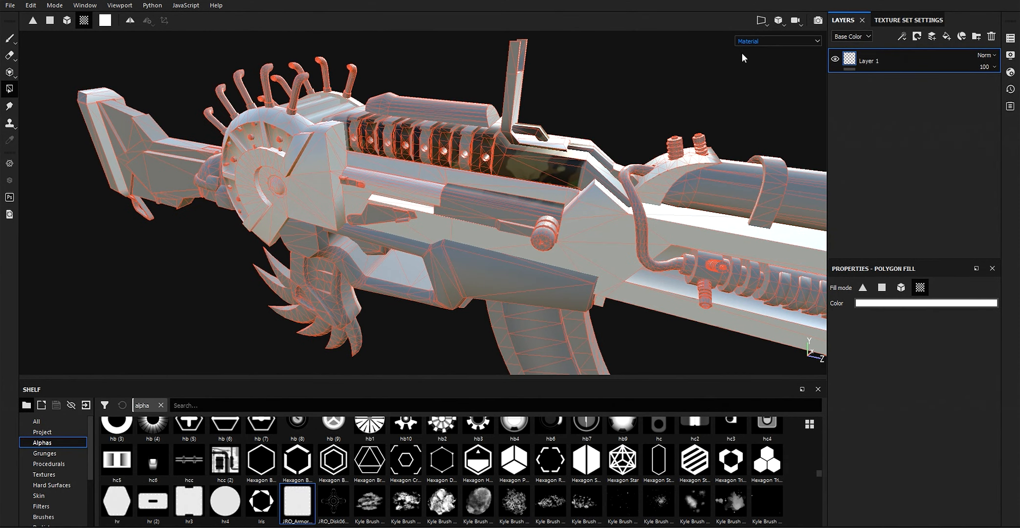
pyautogui.keyDown('alt'); pyautogui.moveTo(757, 44); pyautogui.dragTo(650, 63); pyautogui.keyUp('alt')
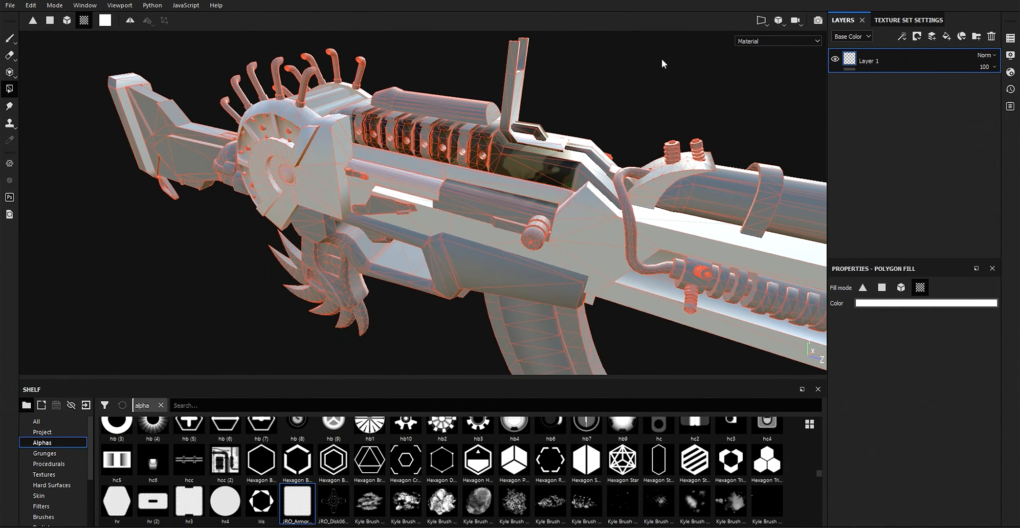
# Cycle the viewport through the single channels, including Roughness, Height and Metallic, and switch back to the Material view.
pyautogui.press('c')
pyautogui.click(756, 41)
pyautogui.press('c')
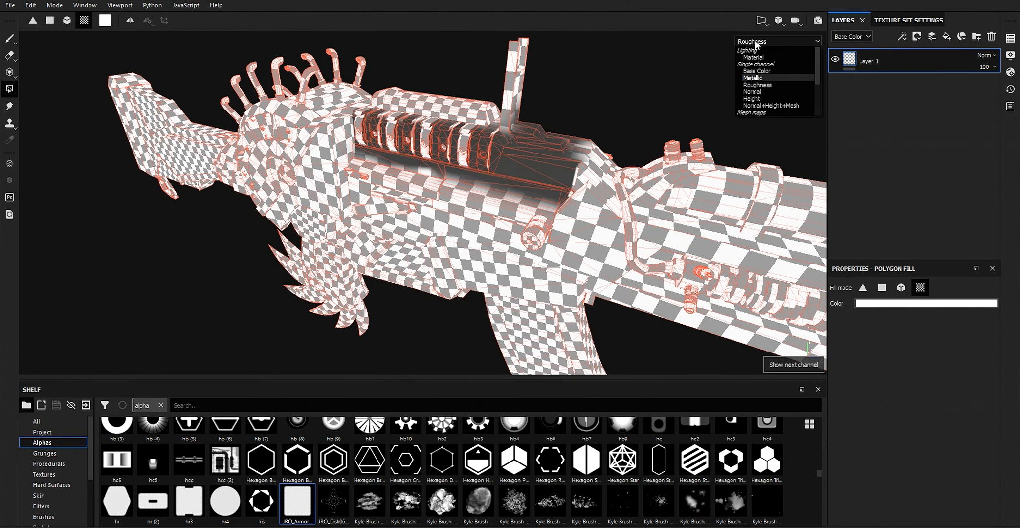
pyautogui.press('c')
pyautogui.press('c')
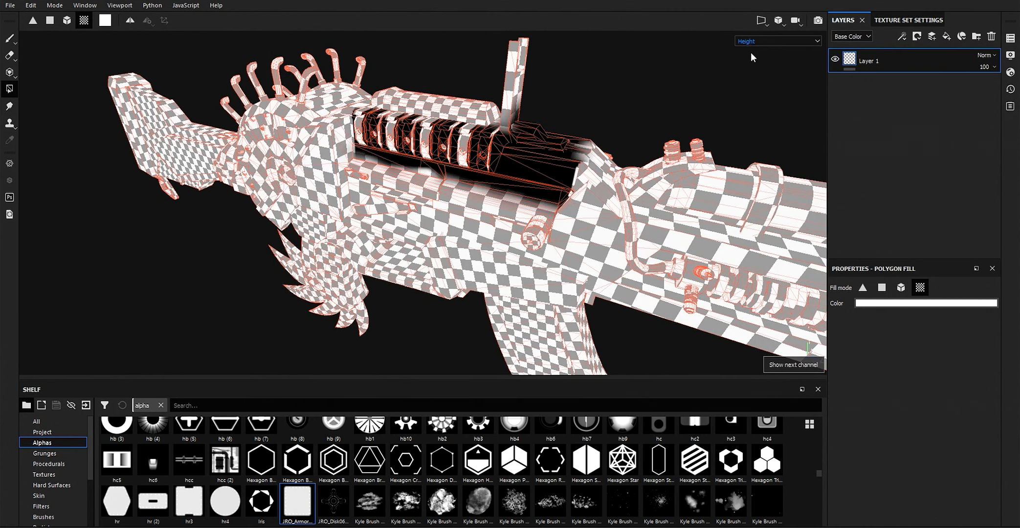
pyautogui.press('c')
pyautogui.press('c')
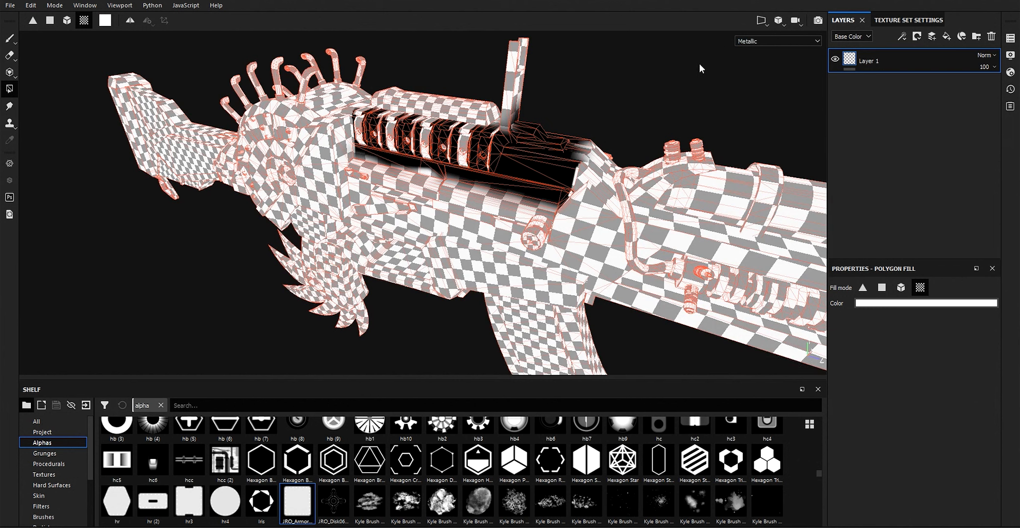
pyautogui.press('m')
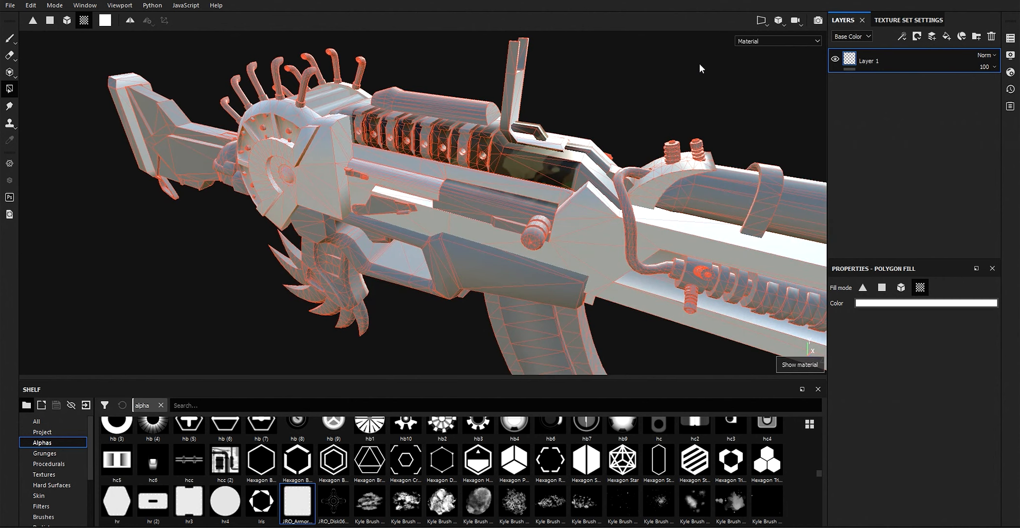
pyautogui.moveTo(730, 54)
pyautogui.keyDown('alt'); pyautogui.mouseDown()
pyautogui.moveTo(723, 61)
pyautogui.moveTo(736, 66)
pyautogui.mouseUp(); pyautogui.keyUp('alt')
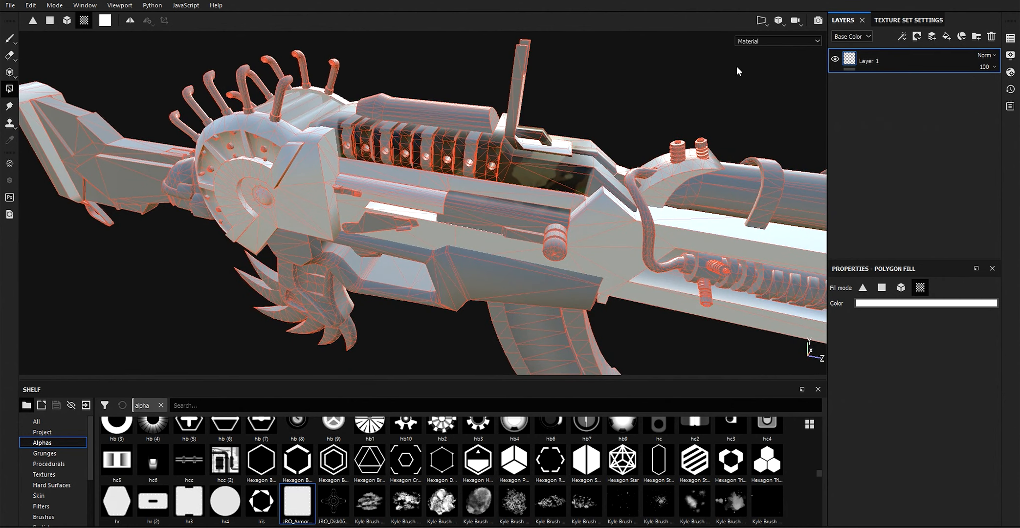
# Toggle the visibility of the Raygun_Frame texture set off and on again in the texture set list.
pyautogui.click(1010, 38)
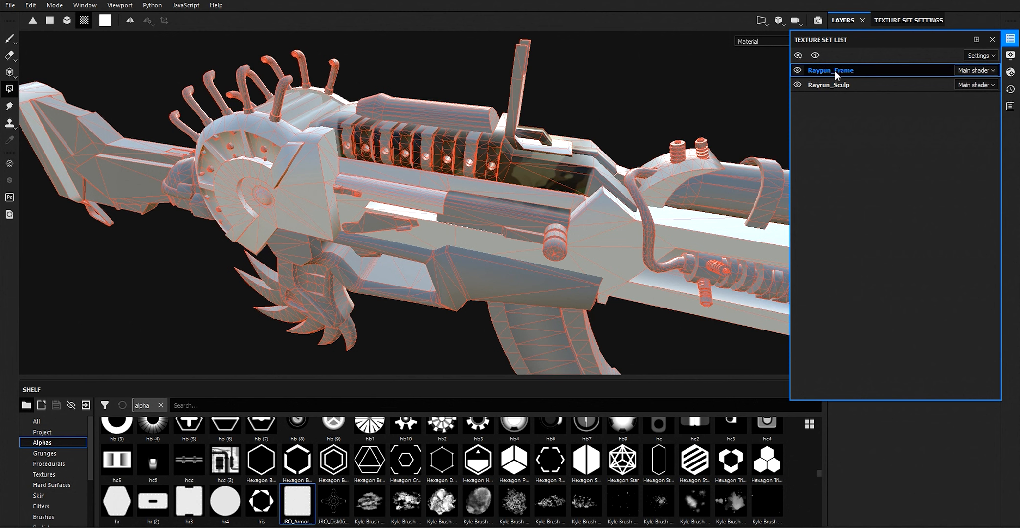
pyautogui.click(797, 71)
pyautogui.click(798, 71)
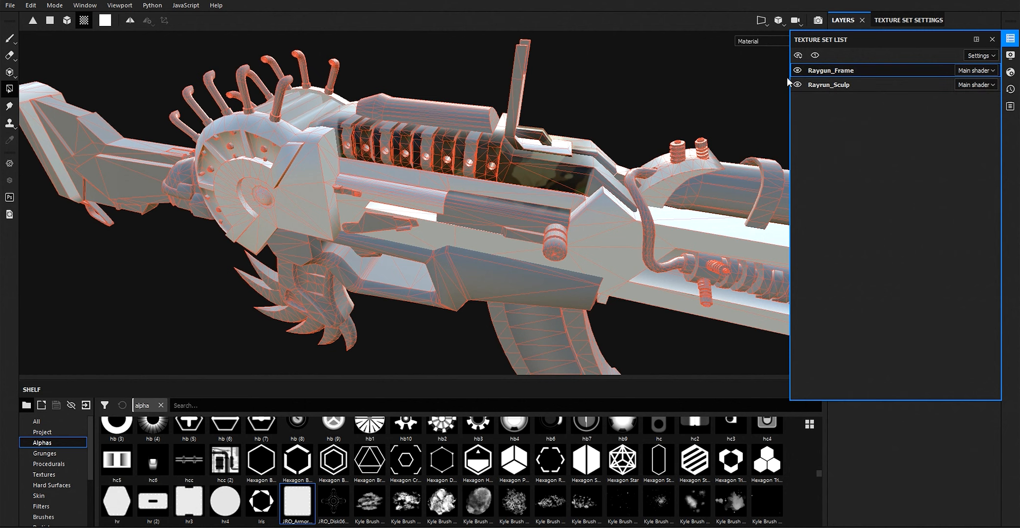
pyautogui.click(992, 39)
# Increase the environment rotation in the display settings to change how the rifle is lit.
pyautogui.click(1009, 54)
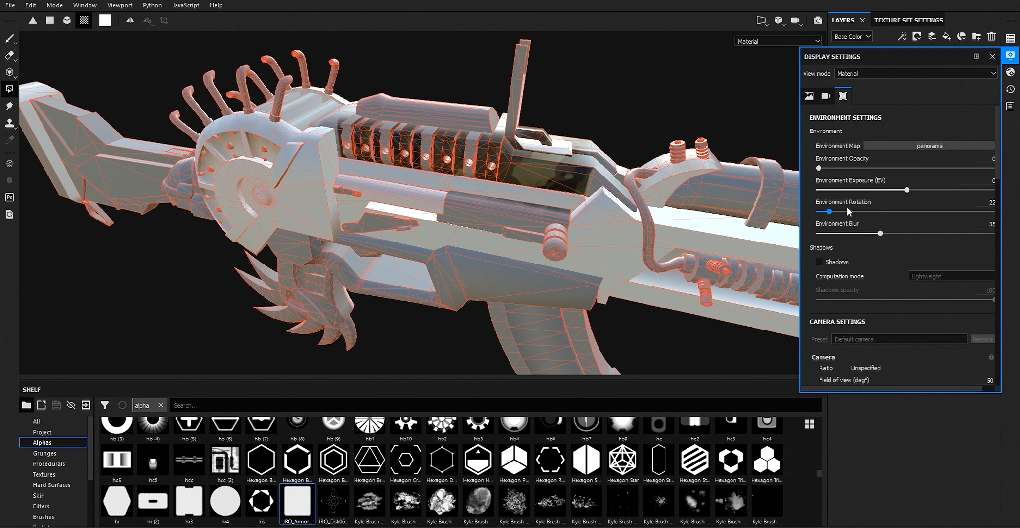
pyautogui.moveTo(837, 212); pyautogui.dragTo(896, 210)
pyautogui.click(992, 56)
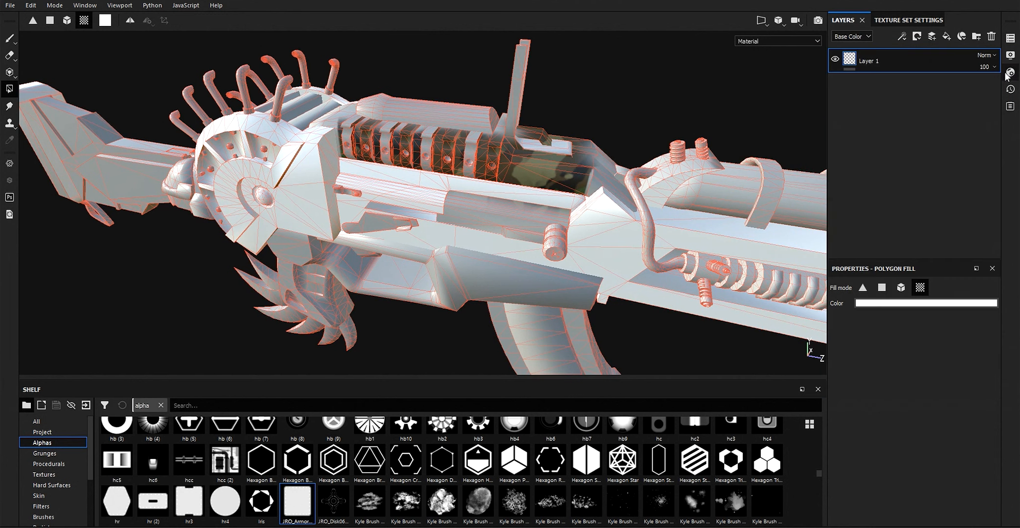
# Change the main shader to pbr-metal-rough-with-alpha-blending in the shader settings.
pyautogui.click(1010, 72)
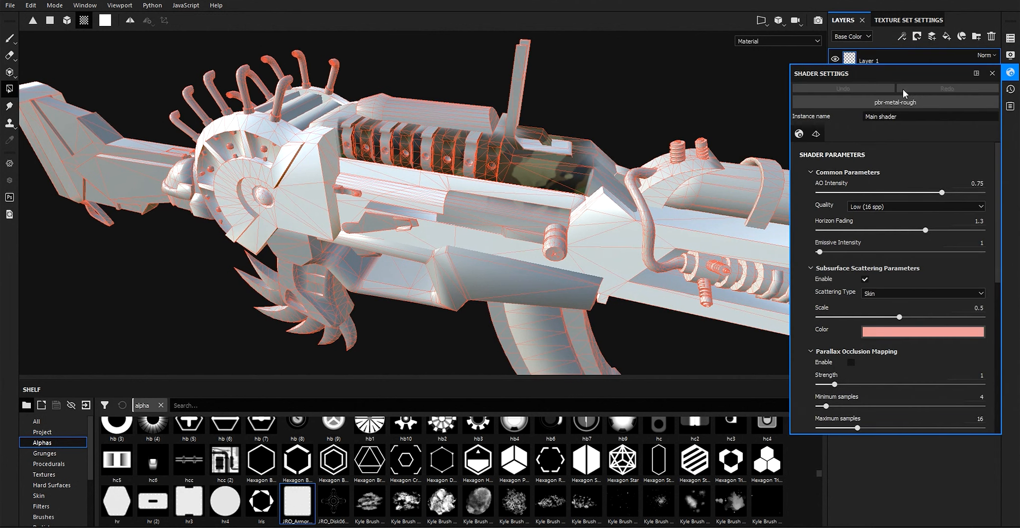
pyautogui.click(864, 101)
pyautogui.click(851, 118)
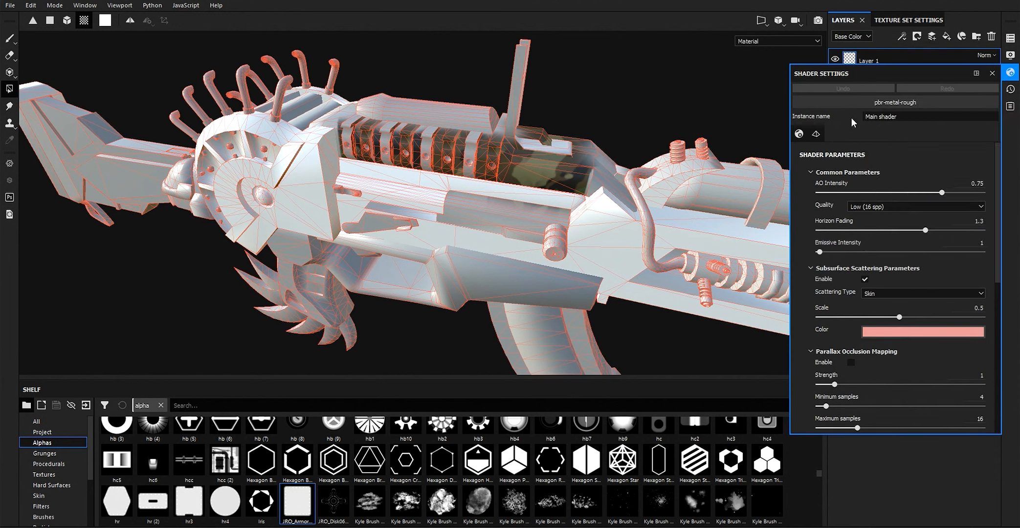
pyautogui.click(885, 102)
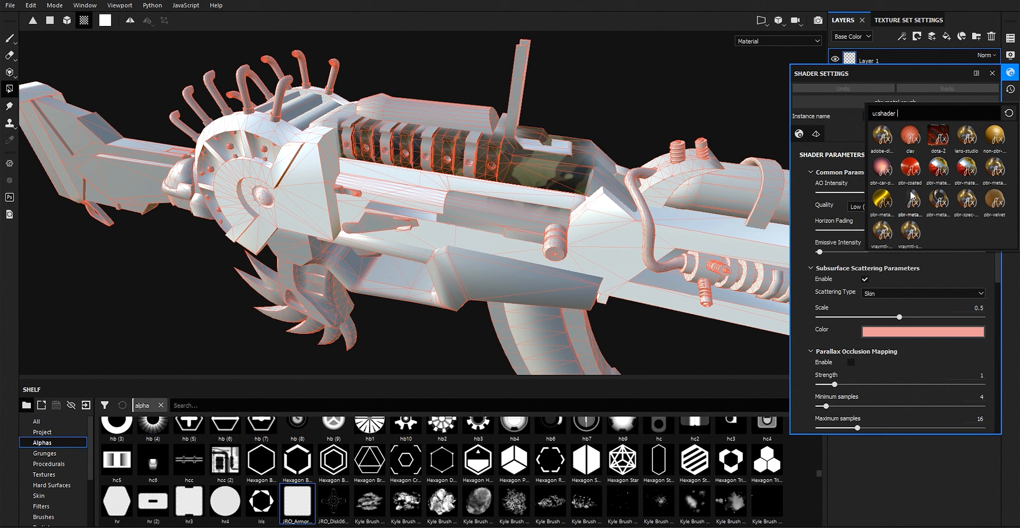
pyautogui.moveTo(918, 195)
pyautogui.moveTo(914, 216)
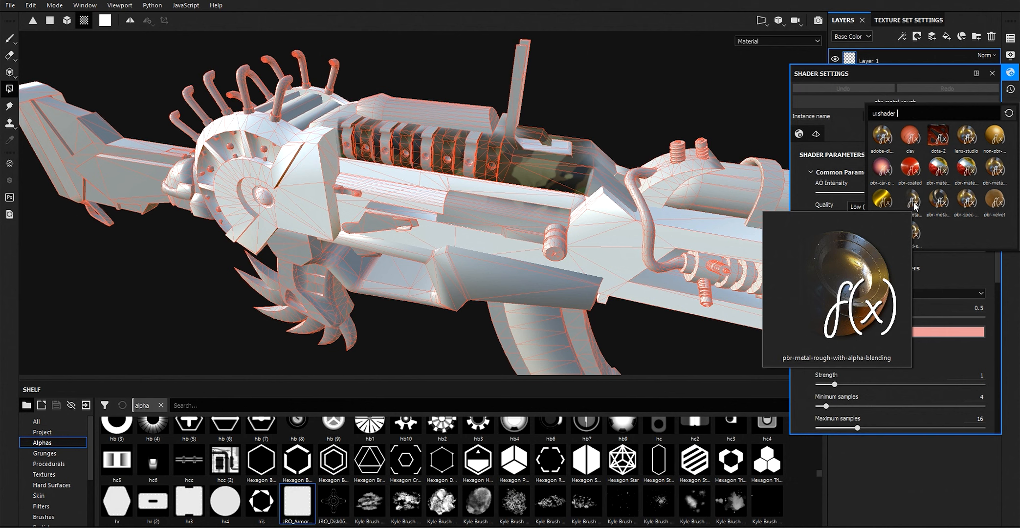
pyautogui.click(912, 94)
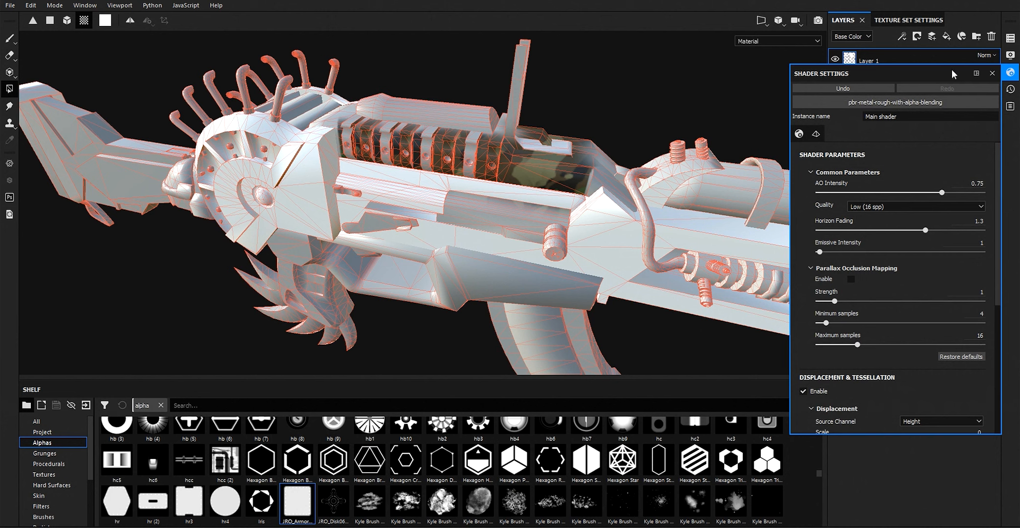
# Step the history back to the second Add stroke entry and return to the latest Add geometry selection entry.
pyautogui.click(1010, 89)
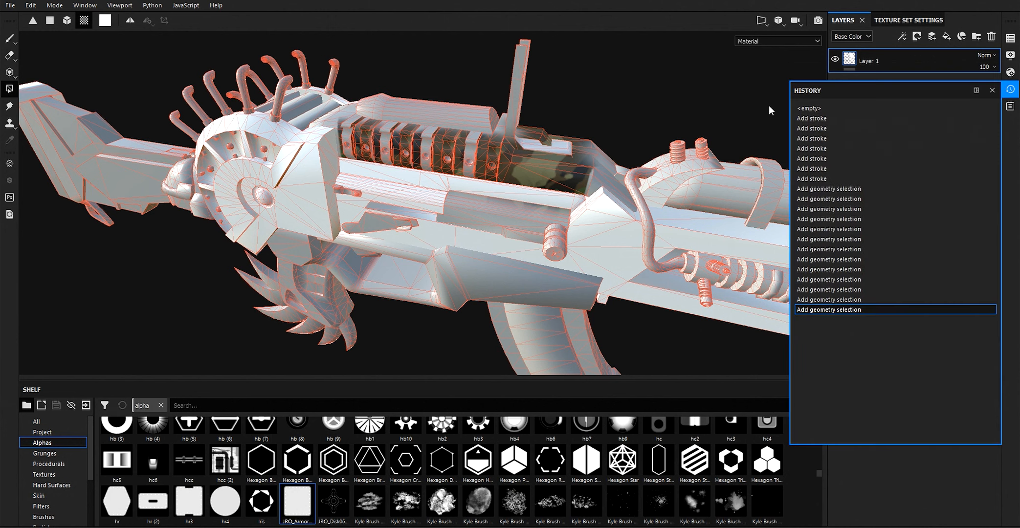
pyautogui.click(824, 130)
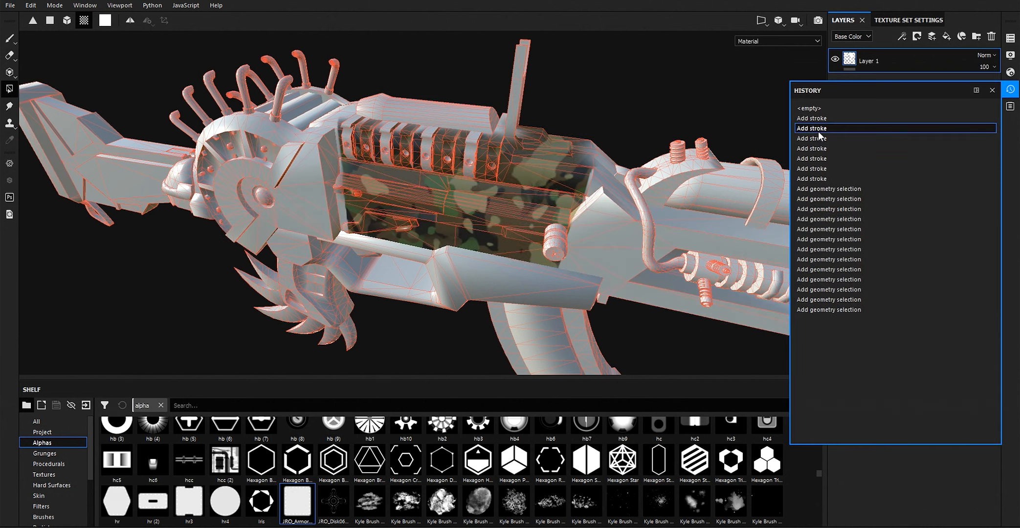
pyautogui.click(831, 310)
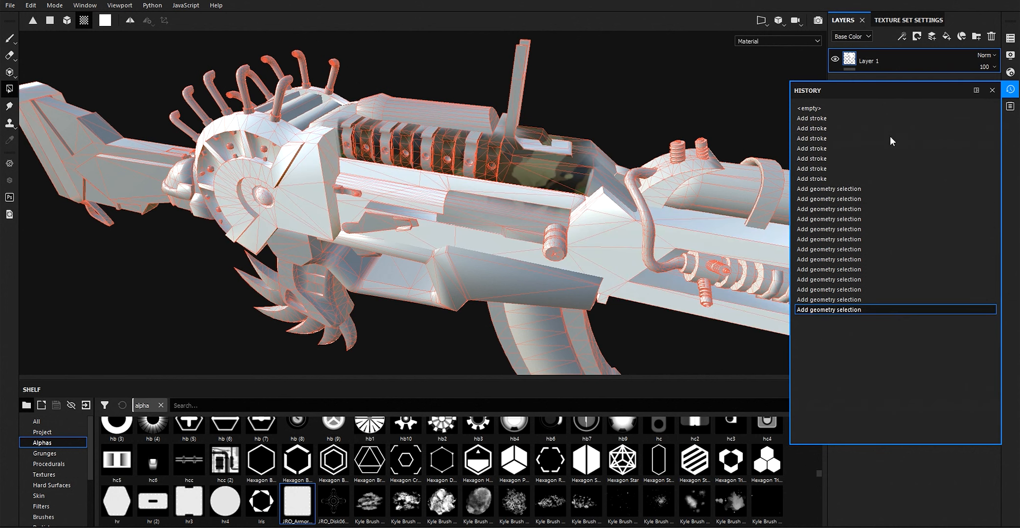
pyautogui.click(824, 128)
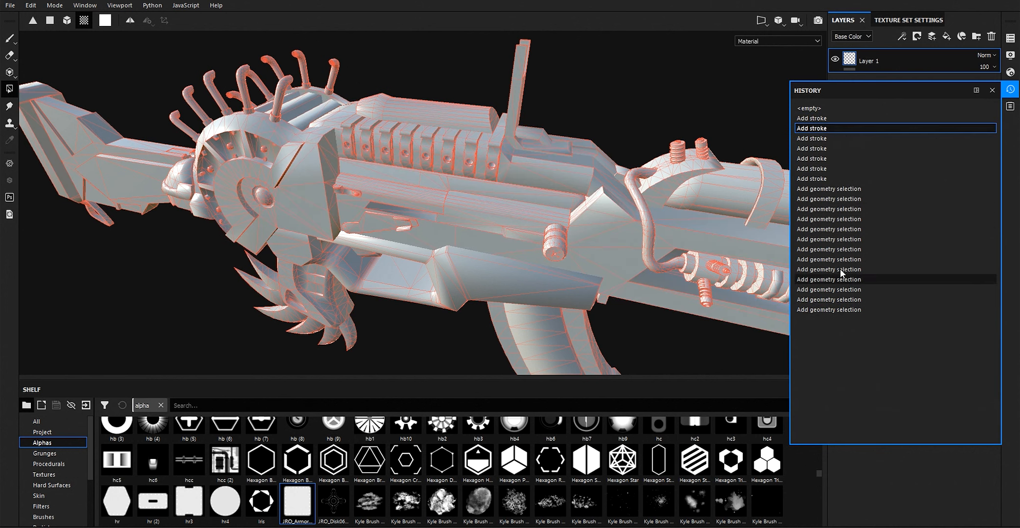
pyautogui.click(843, 309)
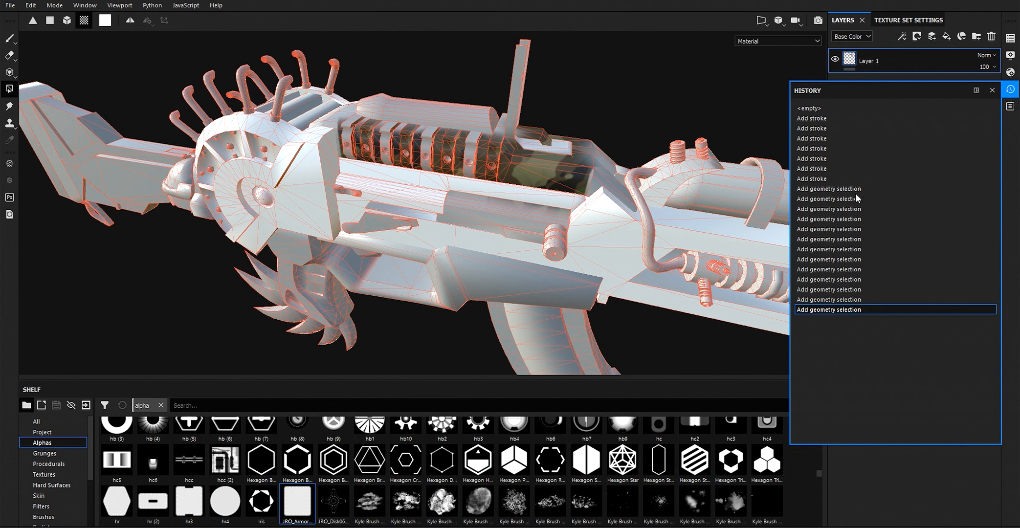
pyautogui.click(829, 128)
pyautogui.click(831, 117)
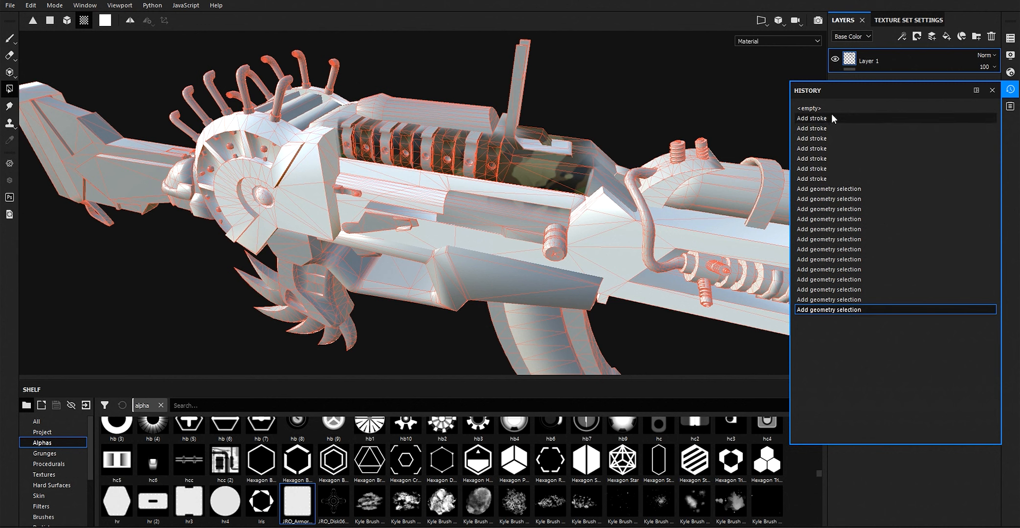
# Close the history and review the import and engine messages in the log.
pyautogui.click(855, 309)
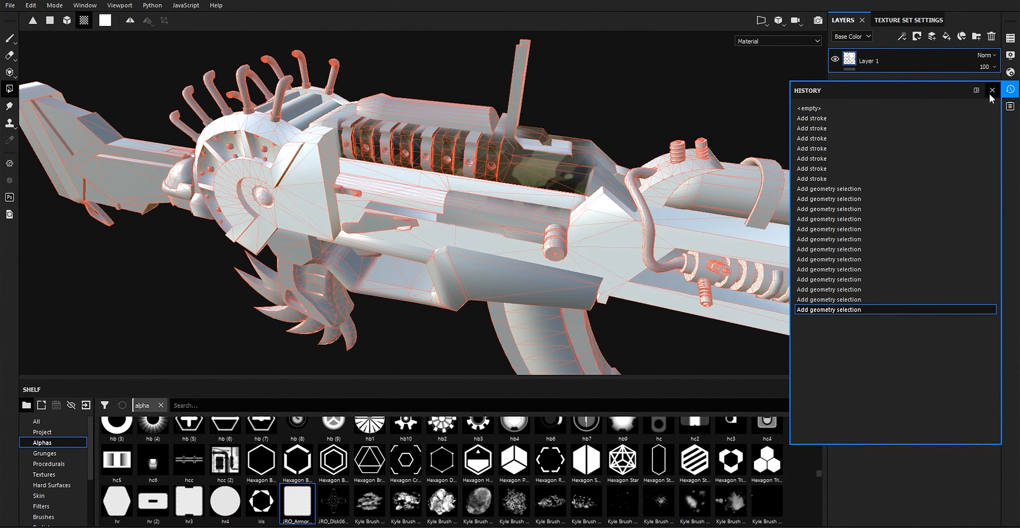
pyautogui.click(990, 91)
pyautogui.click(1010, 107)
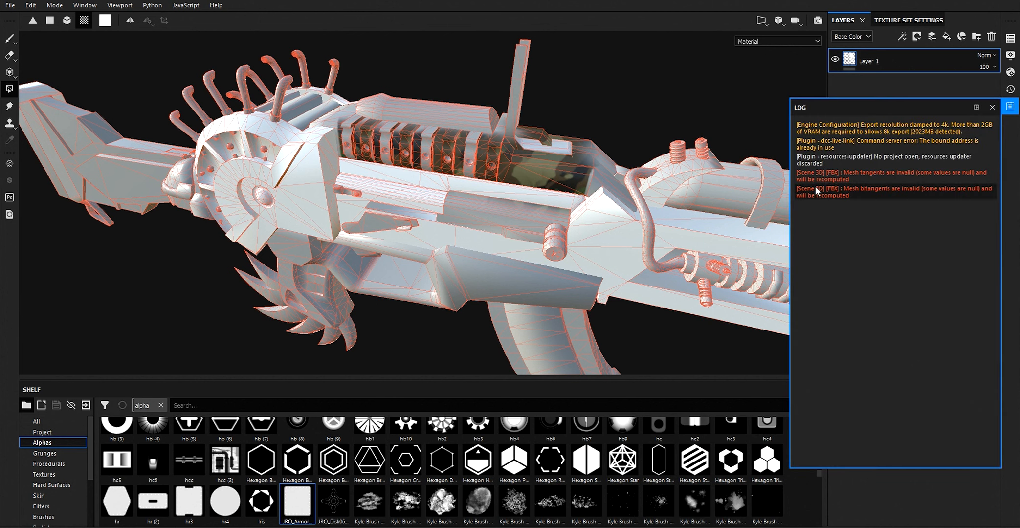
pyautogui.click(992, 107)
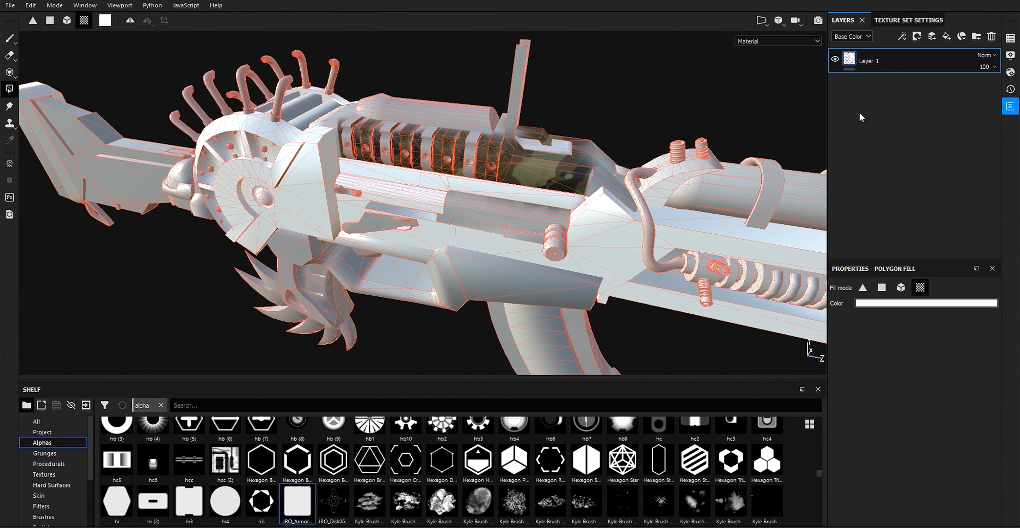
# Review the channels available for viewing in the layer stack, keeping Base Color.
pyautogui.click(855, 37)
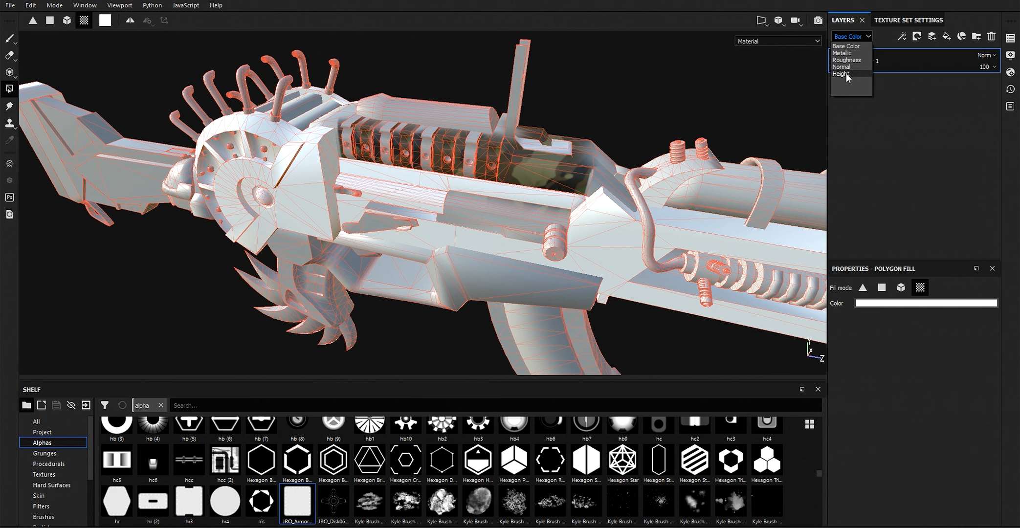
pyautogui.click(917, 116)
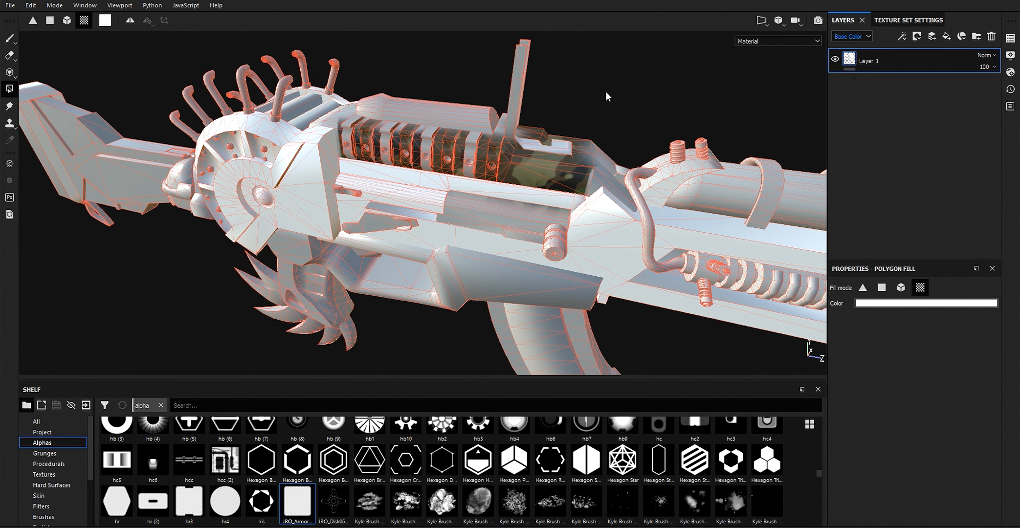
# Switch to the Paint brush and review its size, flow, stroke opacity, spacing, angle and jitter settings.
pyautogui.click(10, 39)
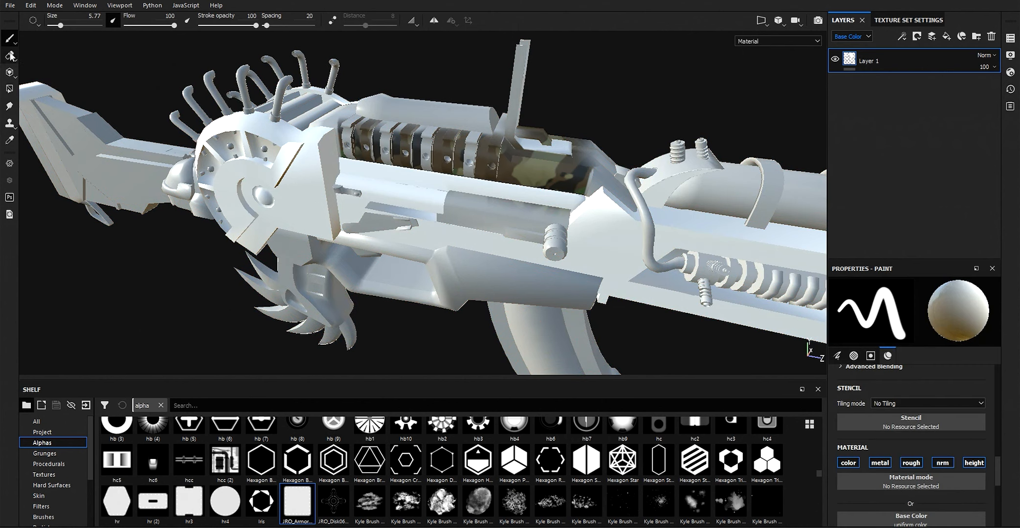
pyautogui.scroll(3, 552, 139)
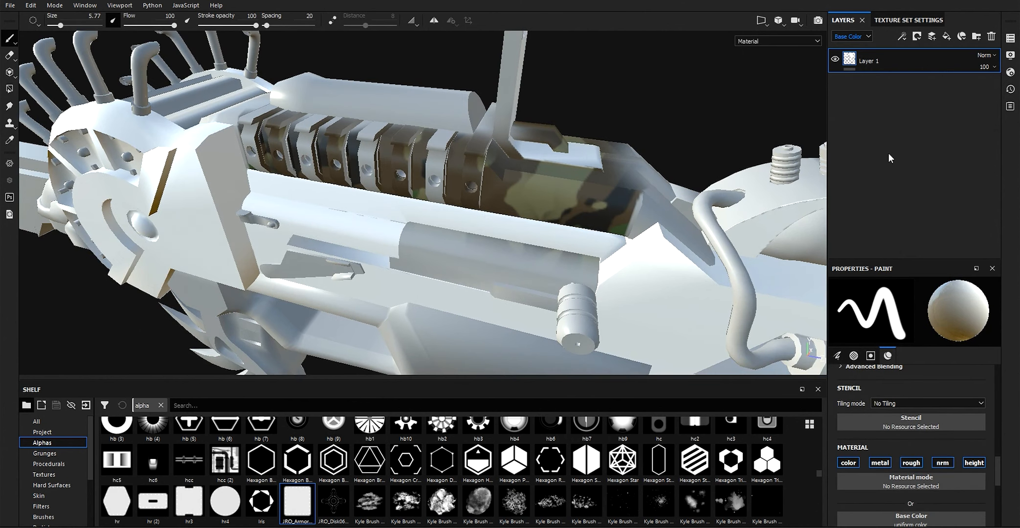
pyautogui.scroll(5, 907, 386)
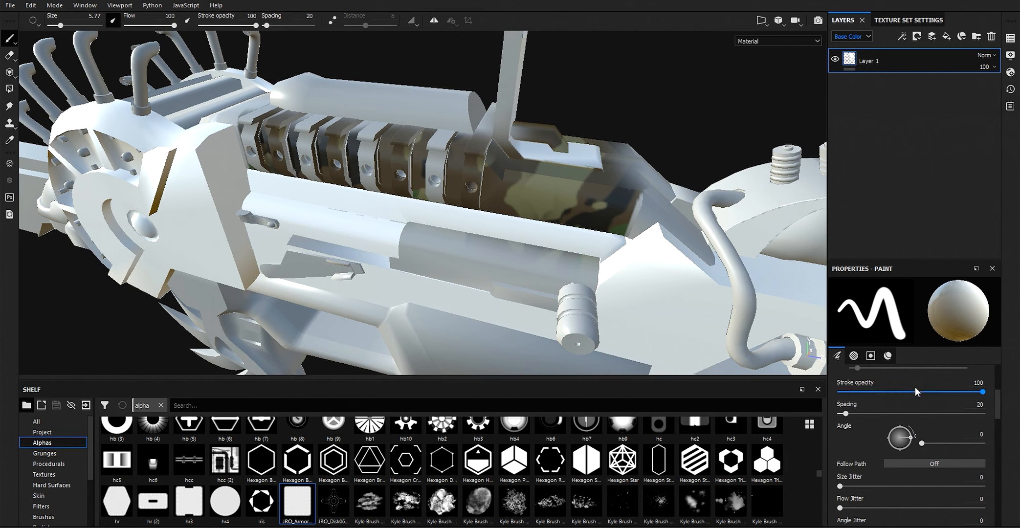
pyautogui.scroll(3, 915, 387)
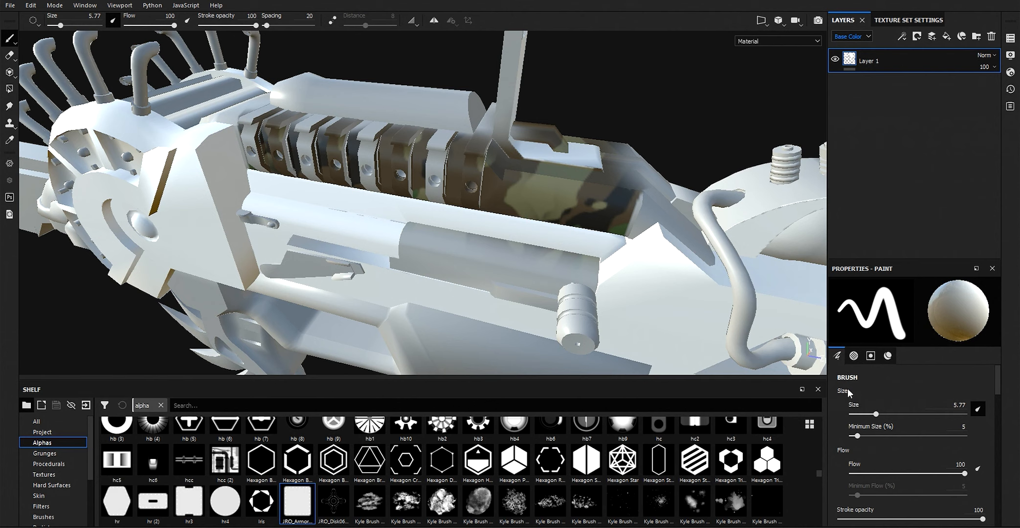
pyautogui.scroll(-1, 845, 416)
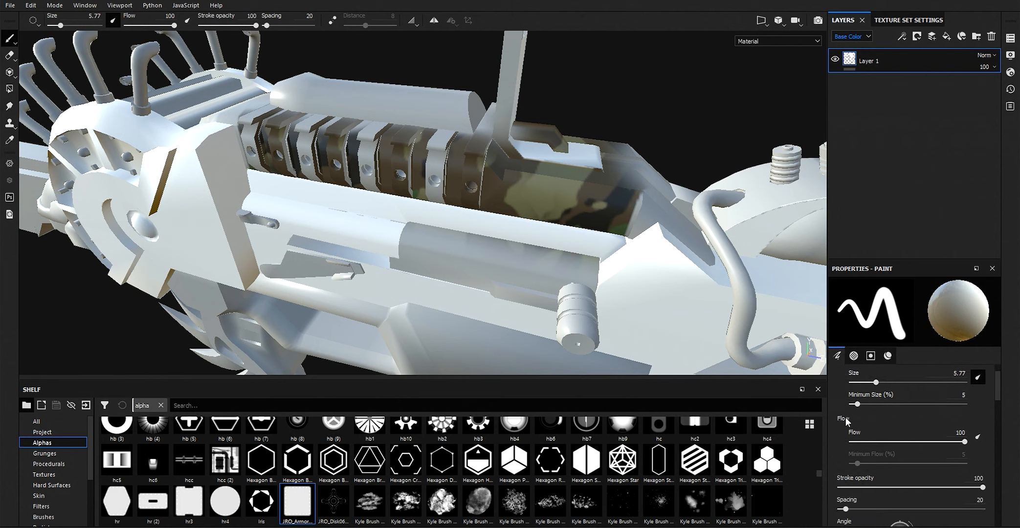
pyautogui.scroll(-2, 862, 463)
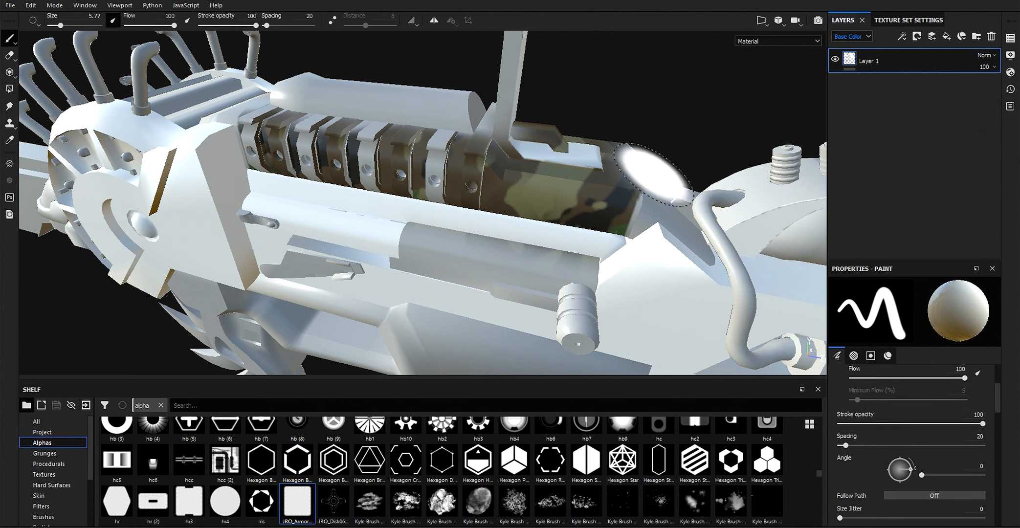
pyautogui.scroll(-3, 880, 445)
pyautogui.scroll(-1, 846, 450)
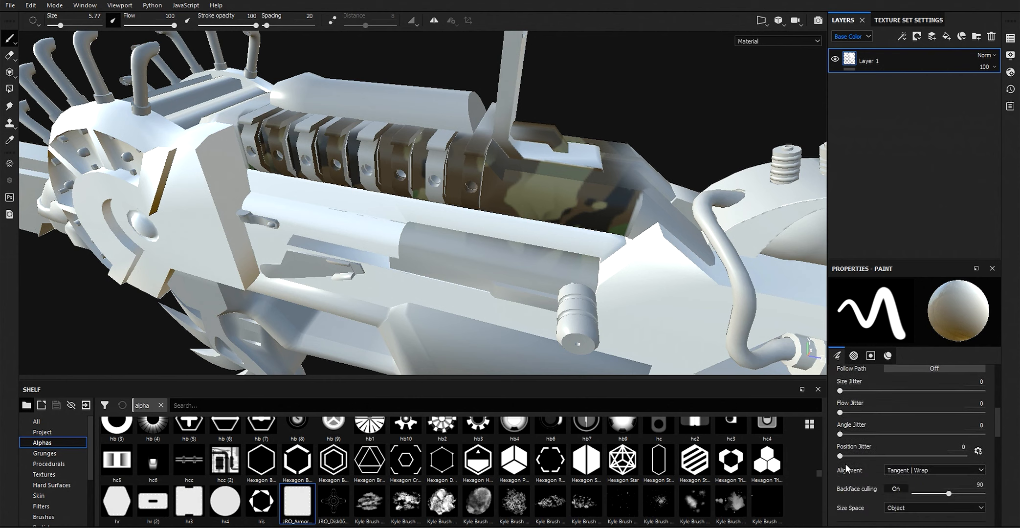
pyautogui.scroll(-1, 858, 439)
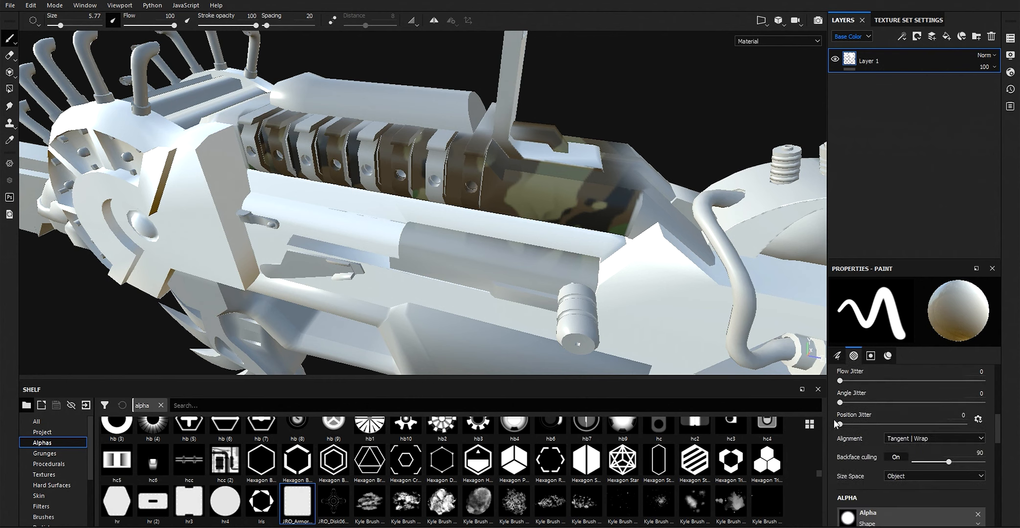
pyautogui.scroll(-1, 850, 435)
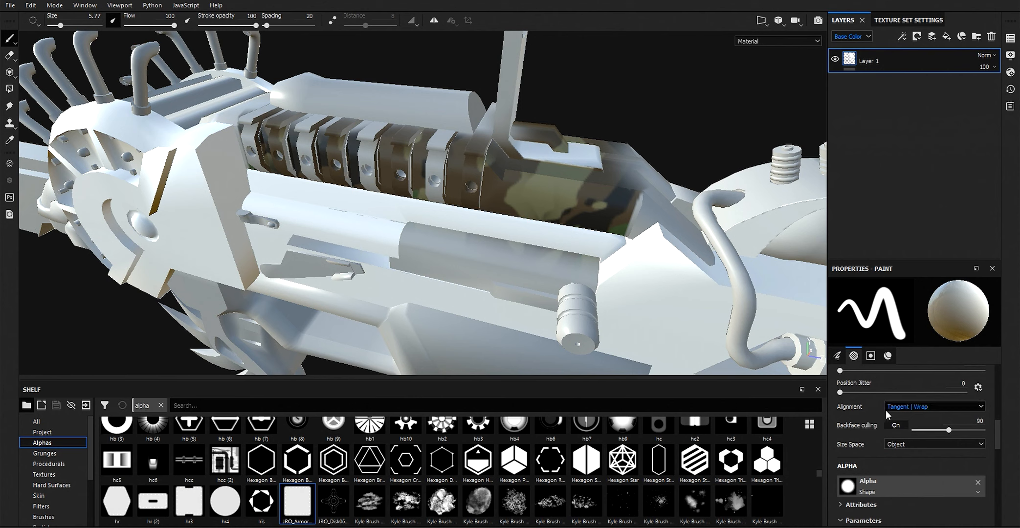
# Review the brush alignment options, keep Tangent | Wrap, and look over the backface culling and size space settings.
pyautogui.click(915, 407)
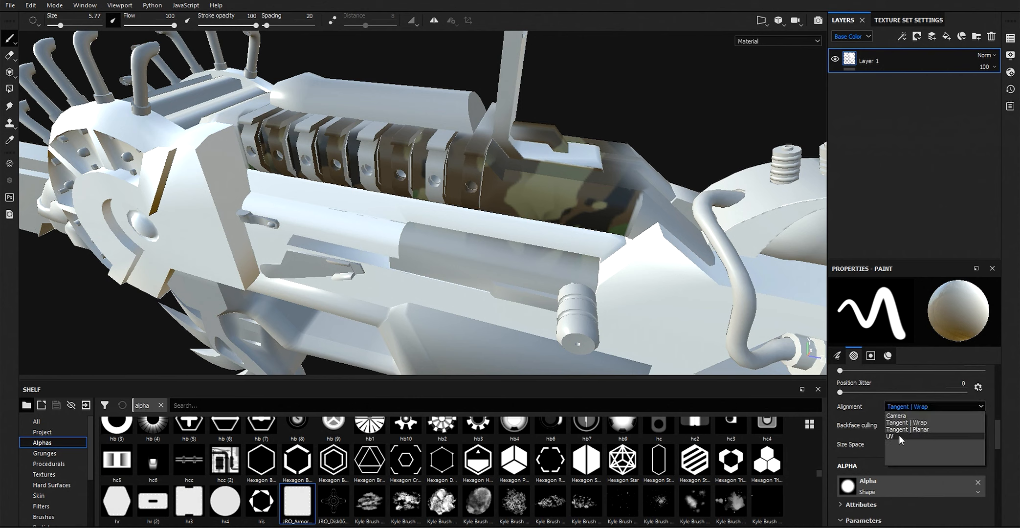
pyautogui.click(901, 423)
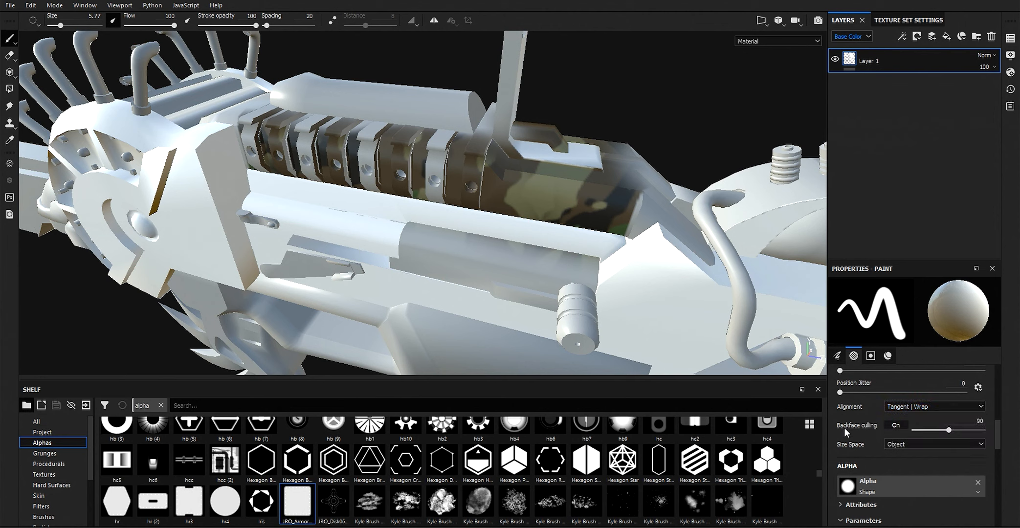
pyautogui.scroll(-1, 856, 416)
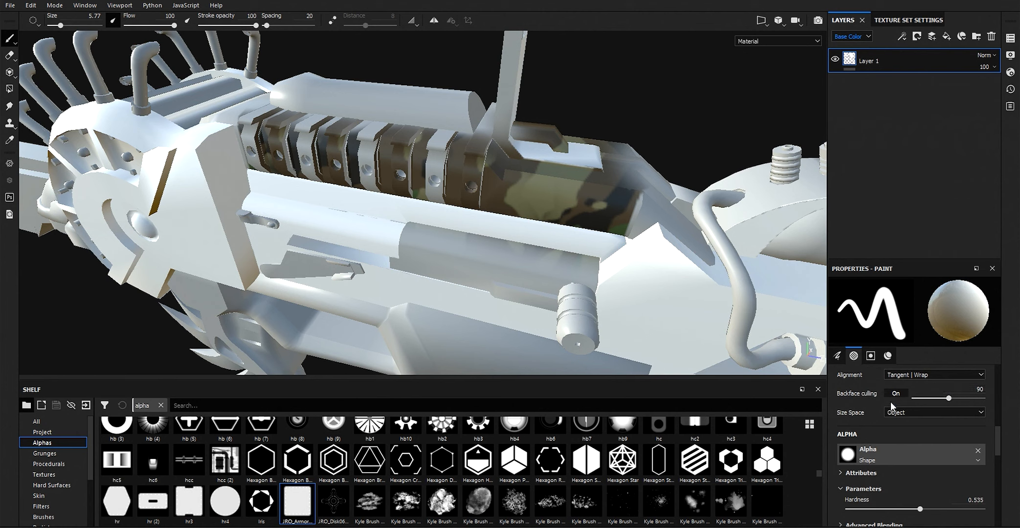
# Change the brush alpha to Arrow Circle and look over its parameters.
pyautogui.scroll(-1, 850, 417)
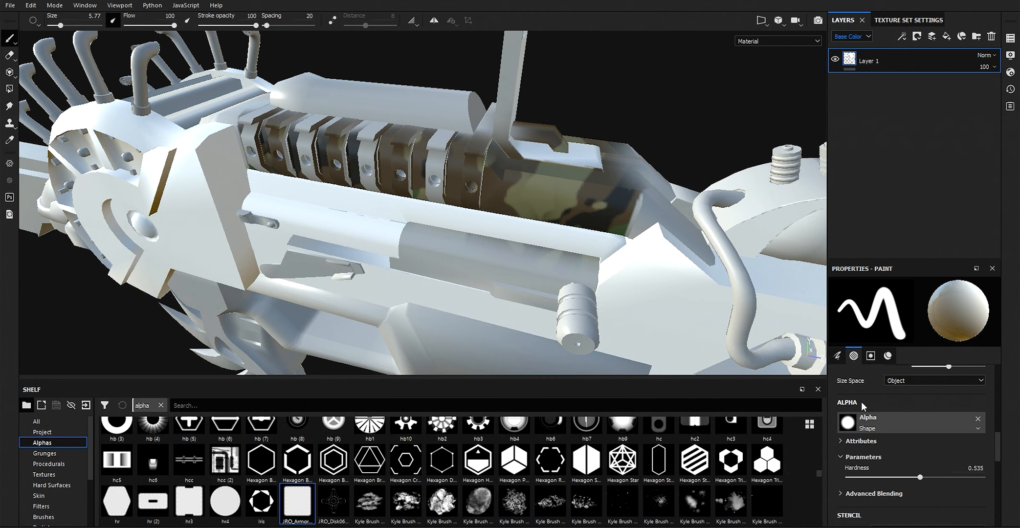
pyautogui.click(865, 418)
pyautogui.click(939, 338)
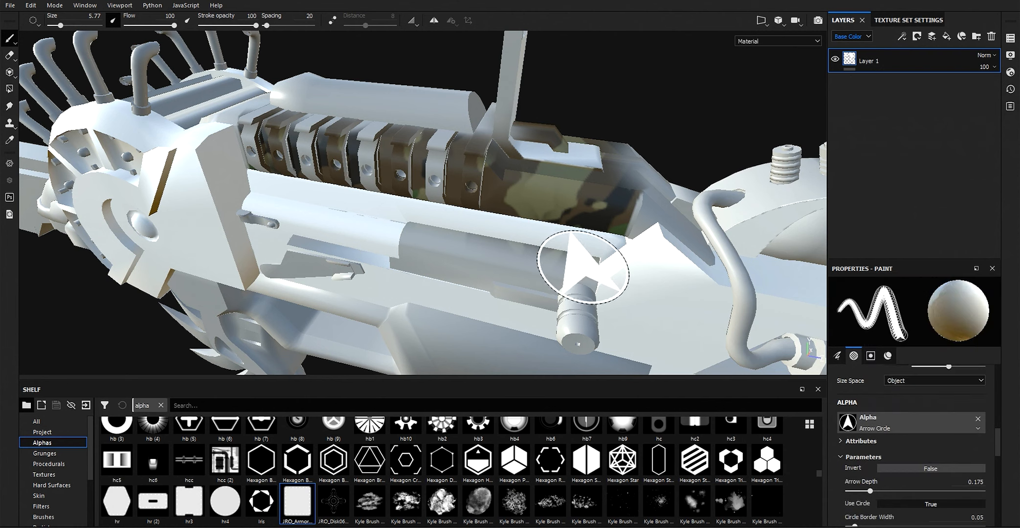
pyautogui.scroll(-2, 872, 465)
pyautogui.scroll(1, 872, 460)
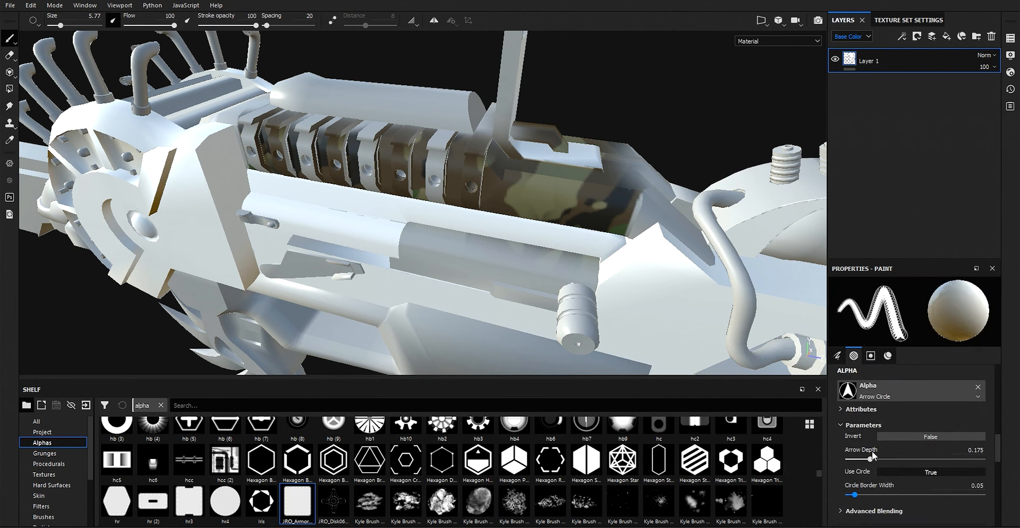
# Set the Arrow Circle alpha's arrow depth to 0.1 and its circle border width to 0.69.
pyautogui.click(880, 390)
pyautogui.click(857, 394)
pyautogui.click(838, 438)
pyautogui.scroll(-1, 868, 463)
pyautogui.scroll(1, 868, 463)
pyautogui.moveTo(868, 455)
pyautogui.mouseDown()
pyautogui.moveTo(969, 457)
pyautogui.moveTo(857, 452)
pyautogui.moveTo(980, 462)
pyautogui.moveTo(884, 462)
pyautogui.moveTo(963, 463)
pyautogui.moveTo(941, 462)
pyautogui.mouseUp()
pyautogui.scroll(-1, 868, 447)
pyautogui.scroll(2, 867, 455)
# Set the brush material's base color to bright red and its metallic value to 1.
pyautogui.scroll(-4, 868, 455)
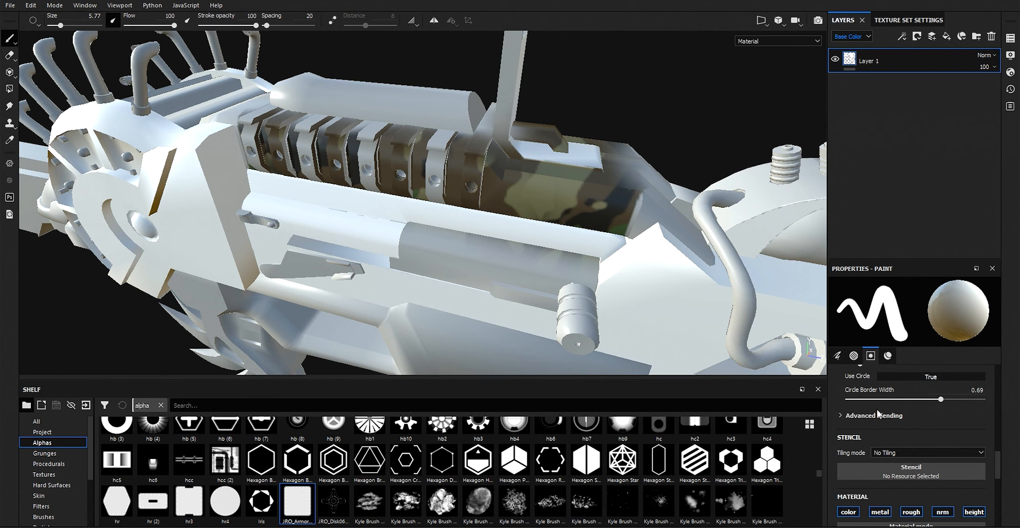
pyautogui.scroll(-3, 878, 413)
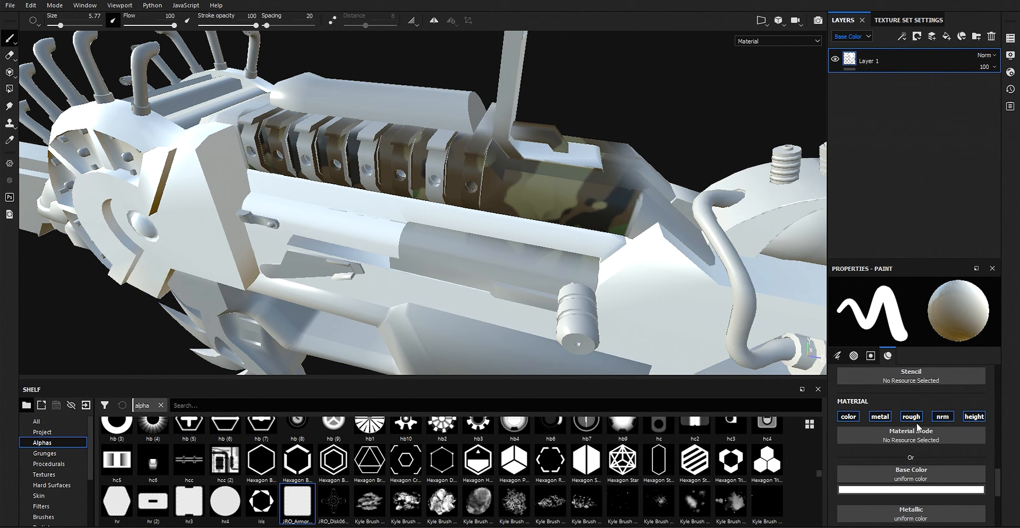
pyautogui.scroll(-1, 872, 441)
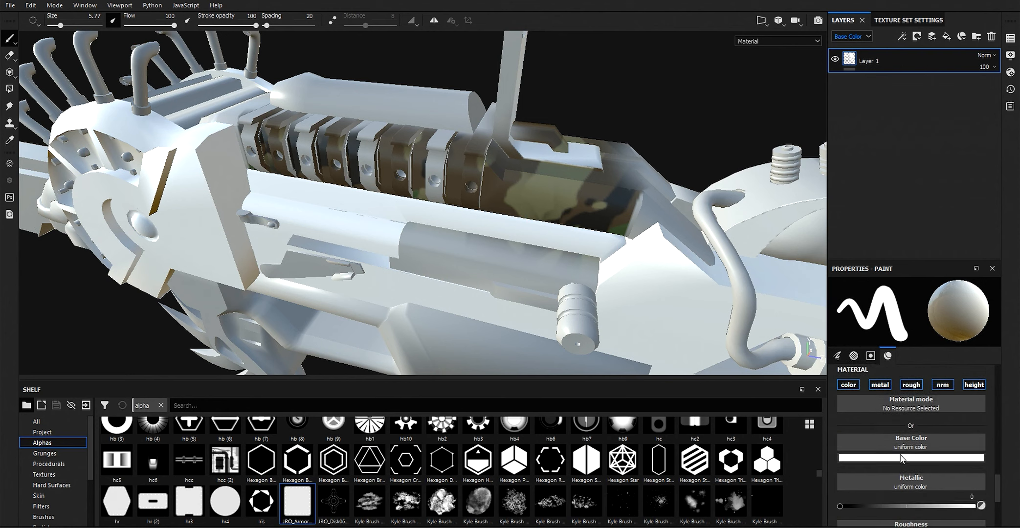
pyautogui.click(894, 457)
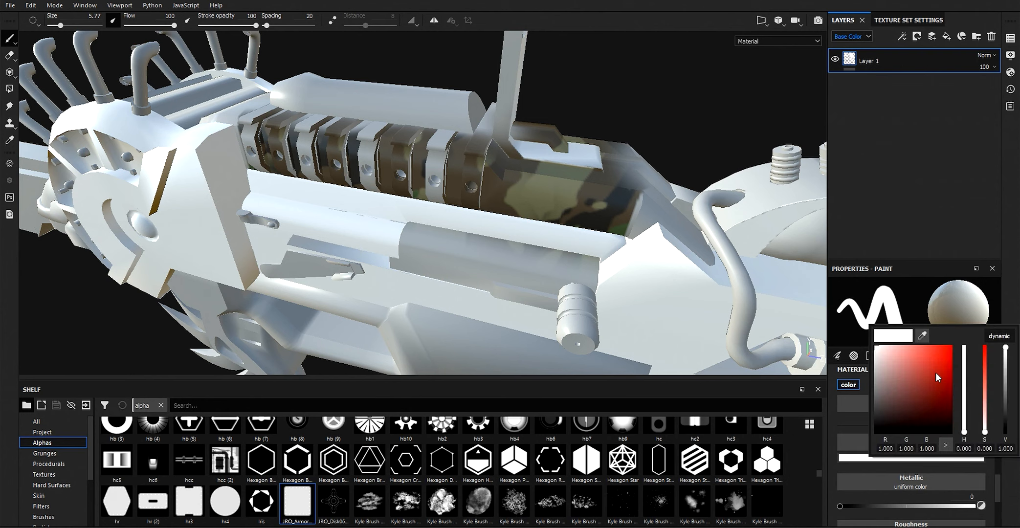
pyautogui.click(935, 372)
pyautogui.scroll(-1, 881, 462)
pyautogui.moveTo(841, 473); pyautogui.dragTo(973, 474)
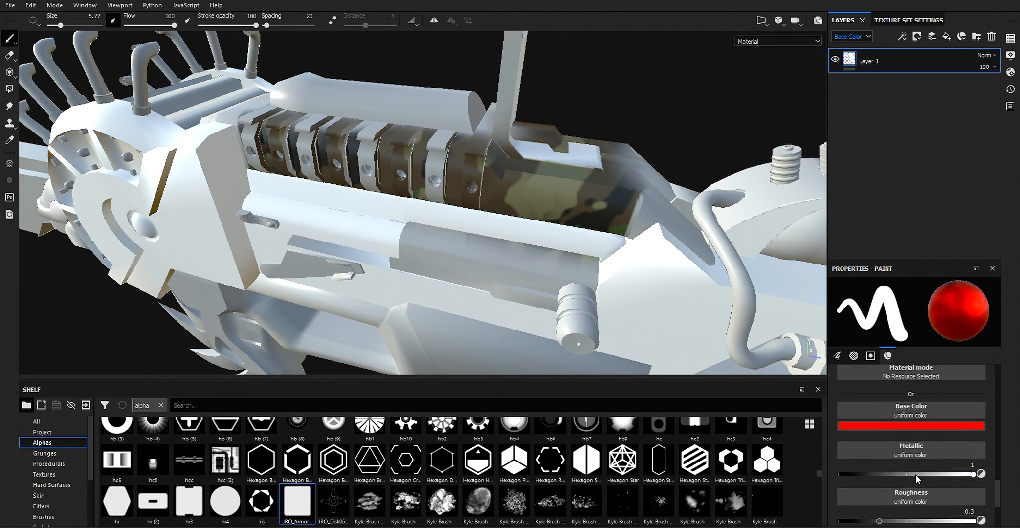
# Review the brush material's roughness and normal channels and raise its height value to 0.2868.
pyautogui.scroll(-2, 883, 475)
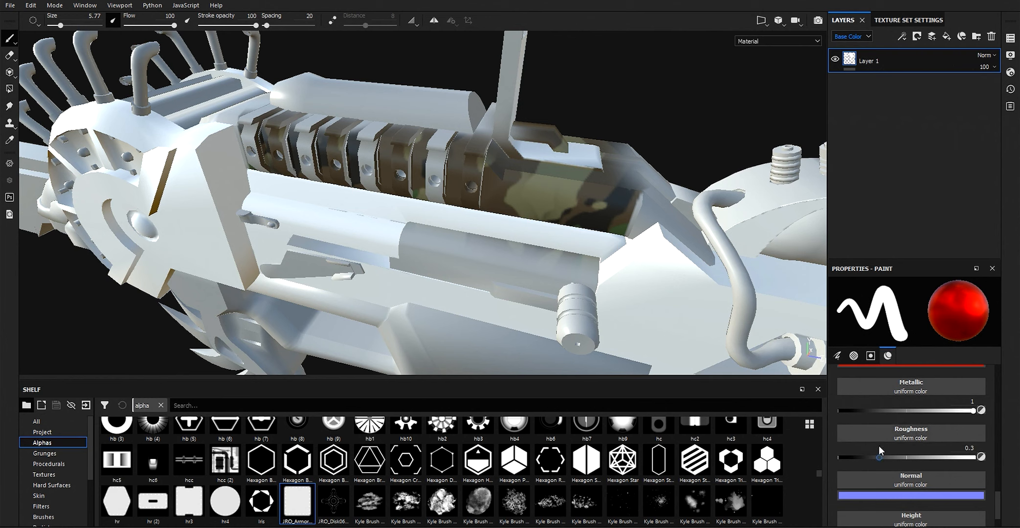
pyautogui.scroll(-1, 898, 447)
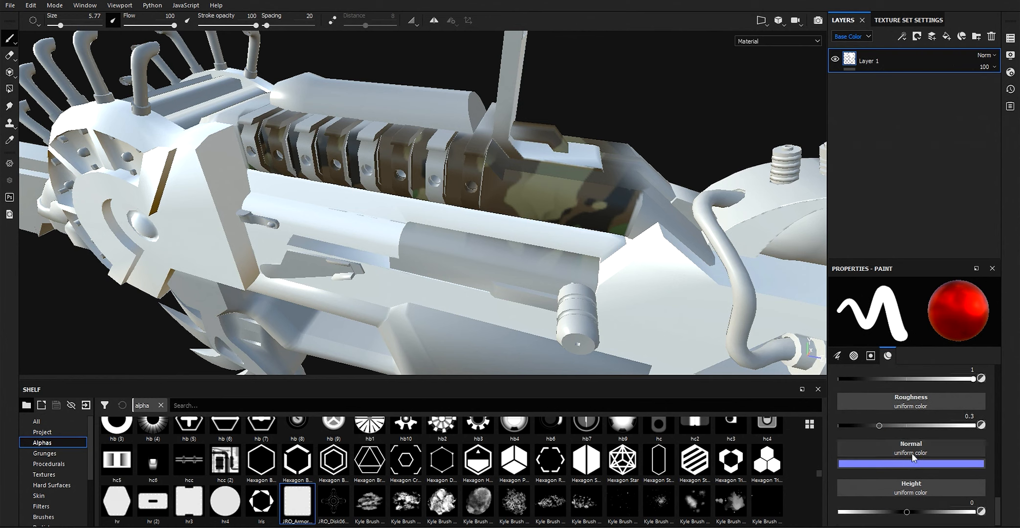
pyautogui.scroll(-1, 906, 477)
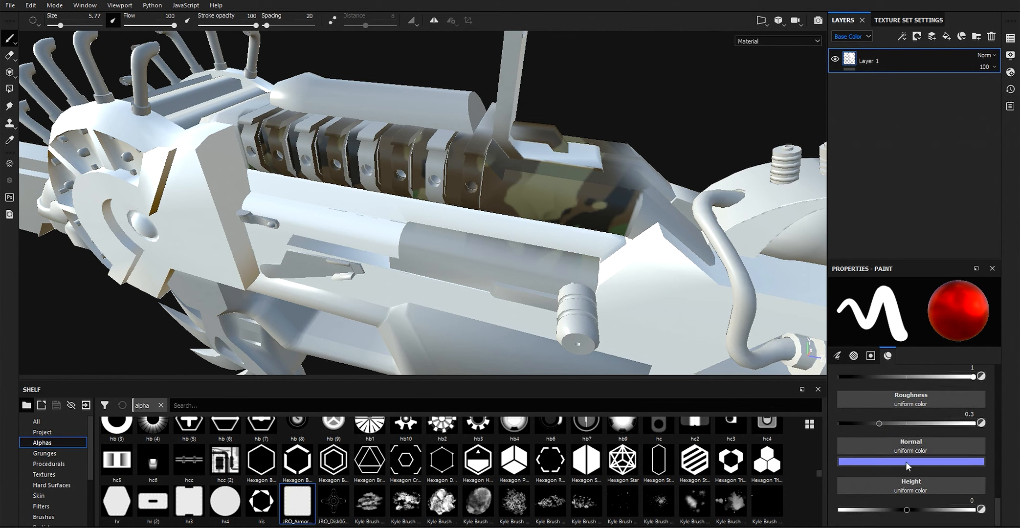
pyautogui.scroll(3, 924, 492)
pyautogui.scroll(-3, 924, 490)
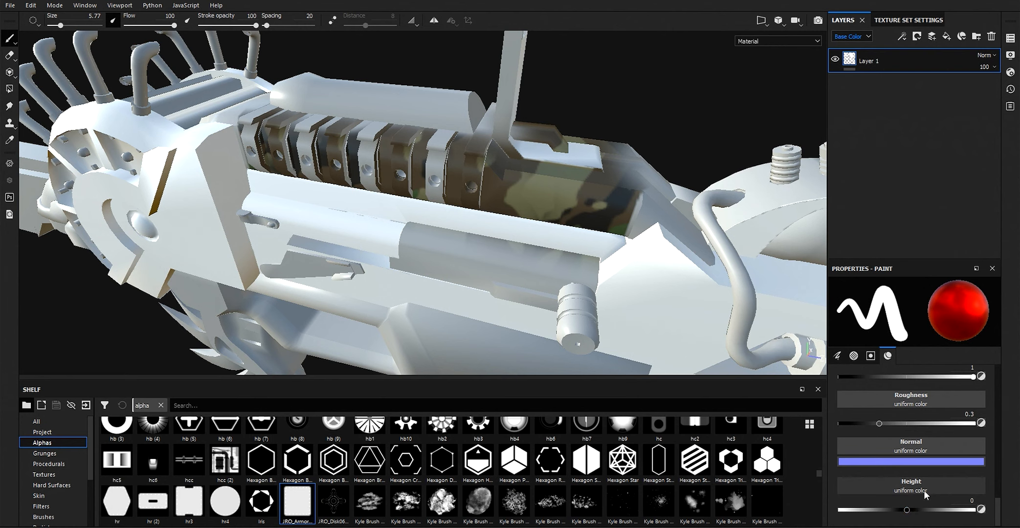
pyautogui.moveTo(905, 506); pyautogui.dragTo(926, 510)
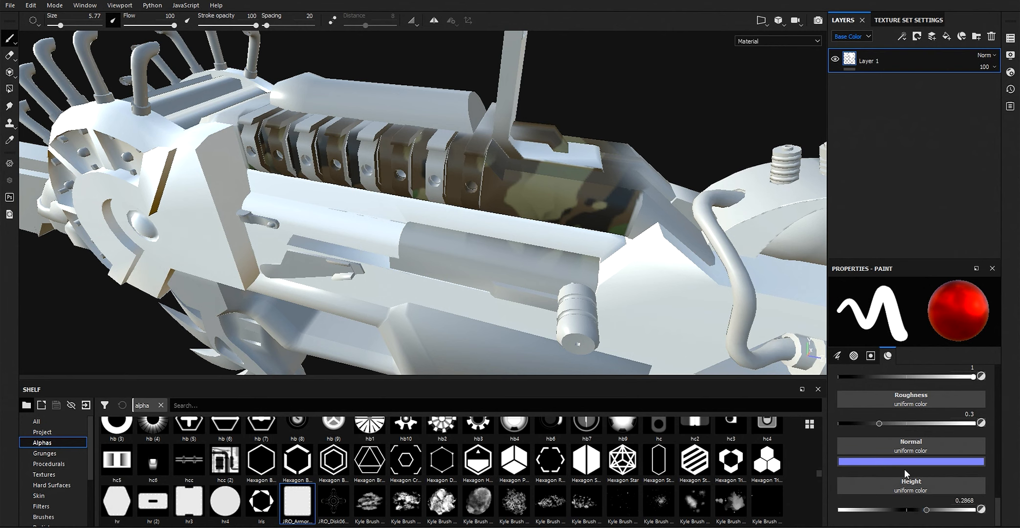
# Reduce the brush size to 1.48 and paint a solid red raised patch on the white body panel beside the curved pipe.
pyautogui.scroll(8, 910, 471)
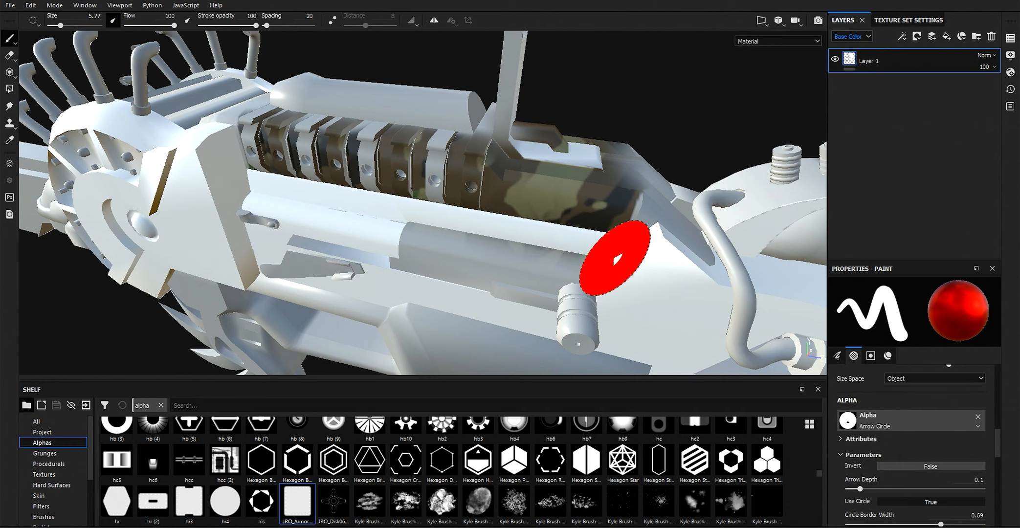
pyautogui.moveTo(646, 369)
pyautogui.keyDown('alt'); pyautogui.mouseDown()
pyautogui.moveTo(694, 332)
pyautogui.moveTo(673, 301)
pyautogui.mouseUp(); pyautogui.keyUp('alt')
pyautogui.keyDown('ctrl'); pyautogui.moveTo(666, 300); pyautogui.dragTo(635, 299, button='right'); pyautogui.keyUp('ctrl')
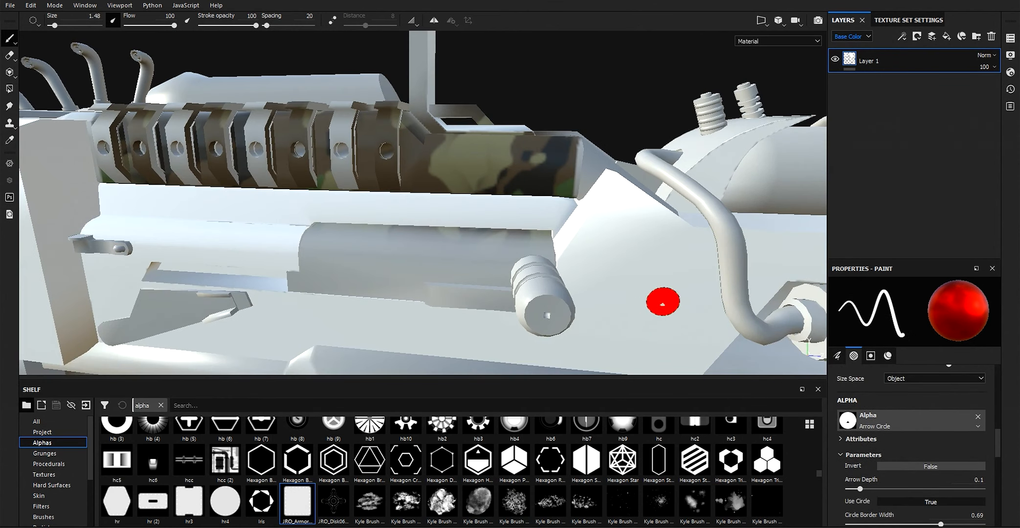
pyautogui.moveTo(664, 280)
pyautogui.mouseDown()
pyautogui.moveTo(613, 321)
pyautogui.moveTo(679, 269)
pyautogui.moveTo(587, 342)
pyautogui.moveTo(692, 247)
pyautogui.moveTo(650, 289)
pyautogui.moveTo(631, 288)
pyautogui.moveTo(688, 284)
pyautogui.moveTo(656, 267)
pyautogui.moveTo(560, 258)
pyautogui.moveTo(658, 219)
pyautogui.moveTo(651, 246)
pyautogui.mouseUp()
pyautogui.keyDown('alt'); pyautogui.moveTo(504, 270); pyautogui.dragTo(618, 241); pyautogui.keyUp('alt')
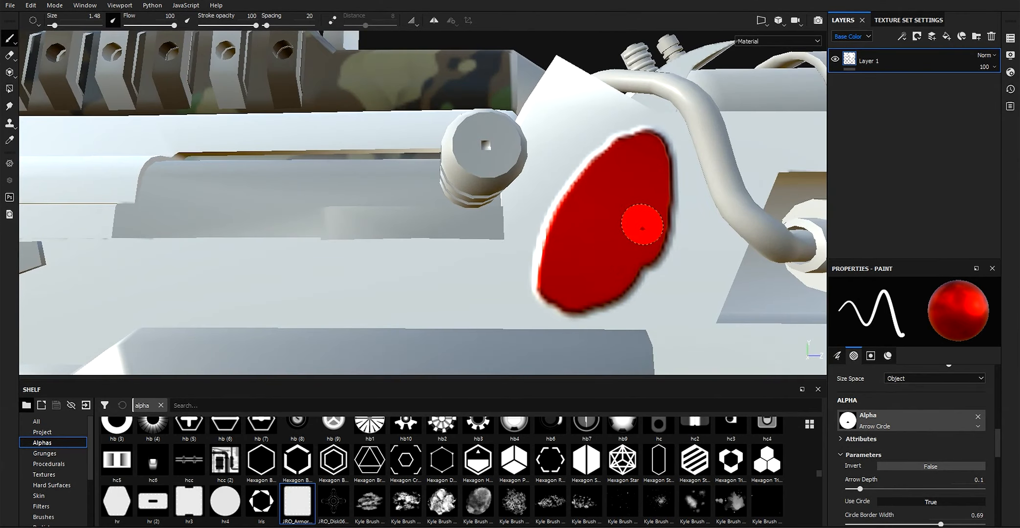
# Inspect the relief of the painted red patch alongside the brush material's height setting.
pyautogui.scroll(-5, 865, 443)
pyautogui.scroll(-1, 867, 440)
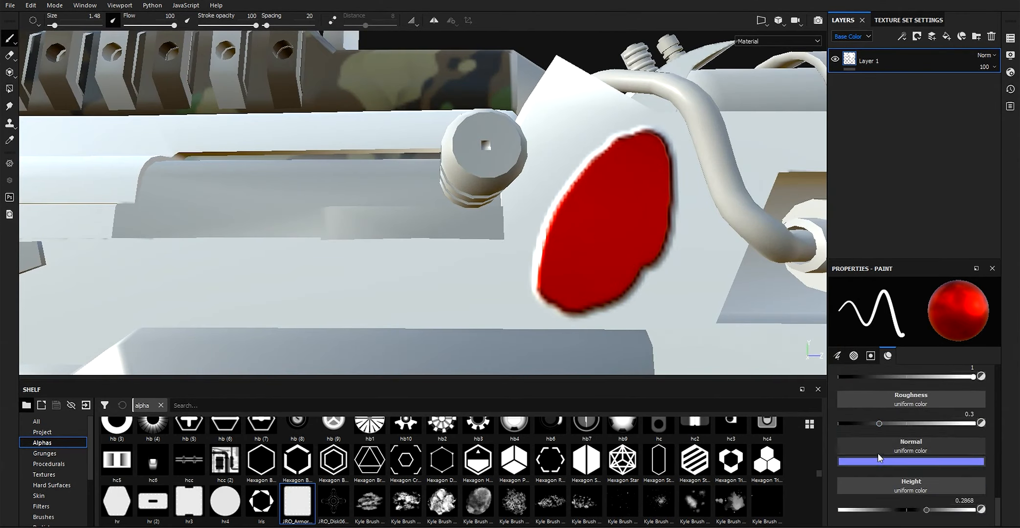
pyautogui.keyDown('alt'); pyautogui.moveTo(562, 238); pyautogui.dragTo(489, 244); pyautogui.keyUp('alt')
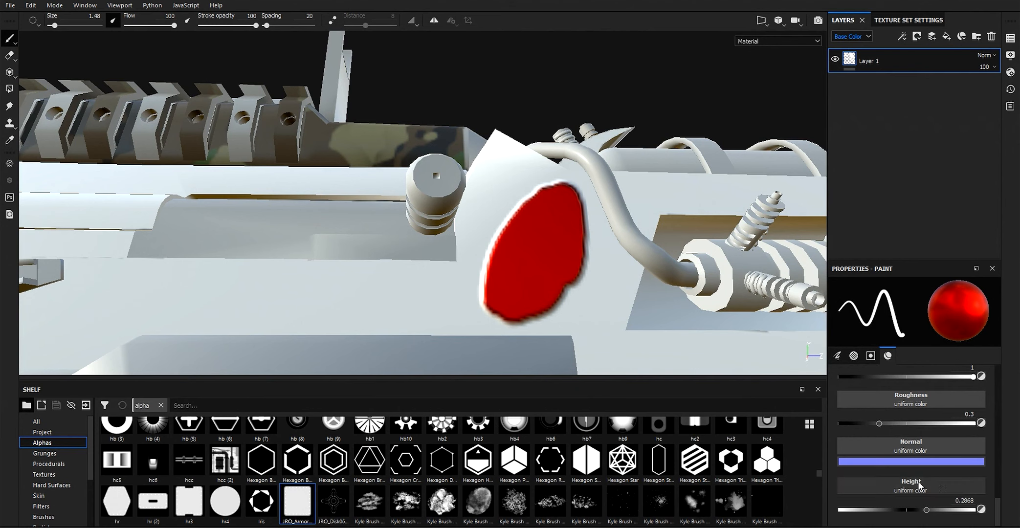
# Set the brush material's height to 0, metallic to 0 and roughness to 1.
pyautogui.click(965, 500)
pyautogui.write('0')
pyautogui.press('Return')
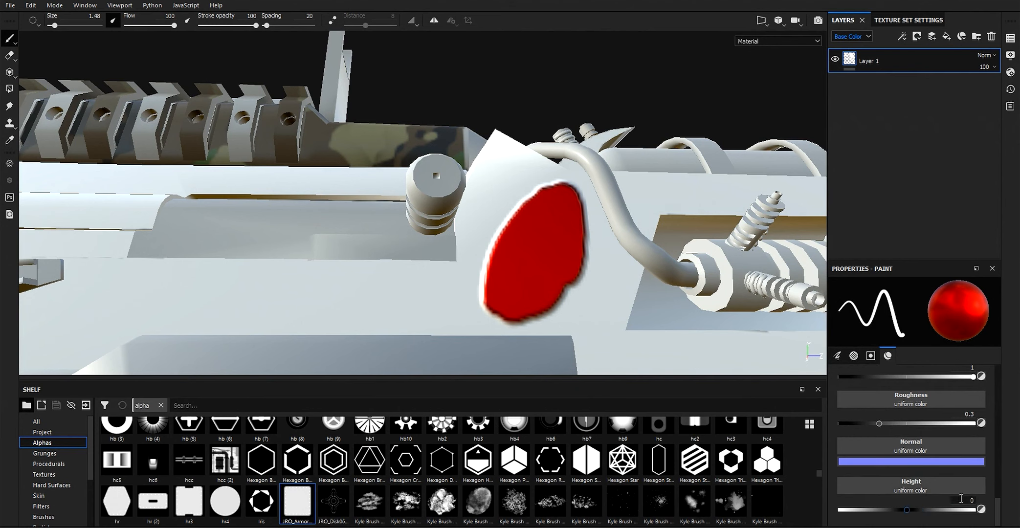
pyautogui.scroll(3, 908, 429)
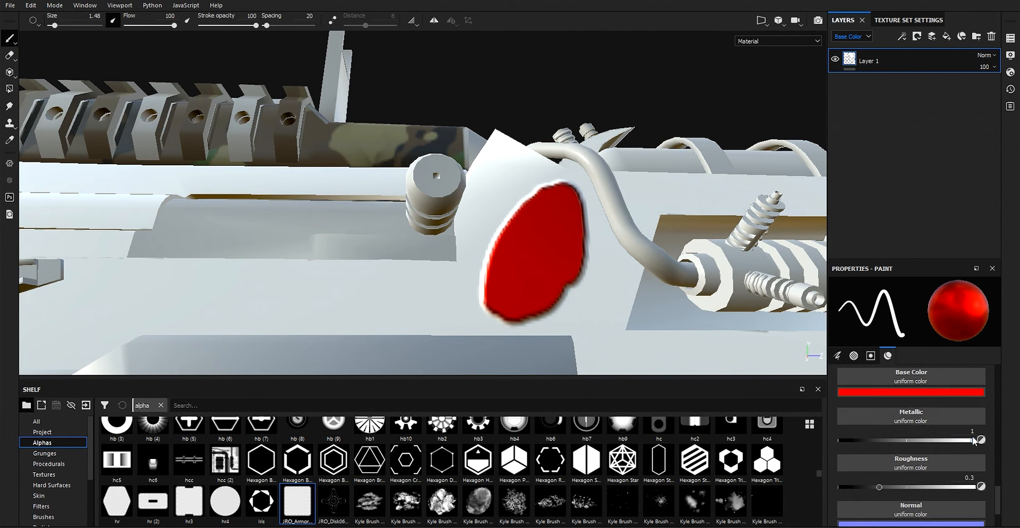
pyautogui.moveTo(973, 441); pyautogui.dragTo(763, 429)
pyautogui.moveTo(878, 487); pyautogui.dragTo(973, 487)
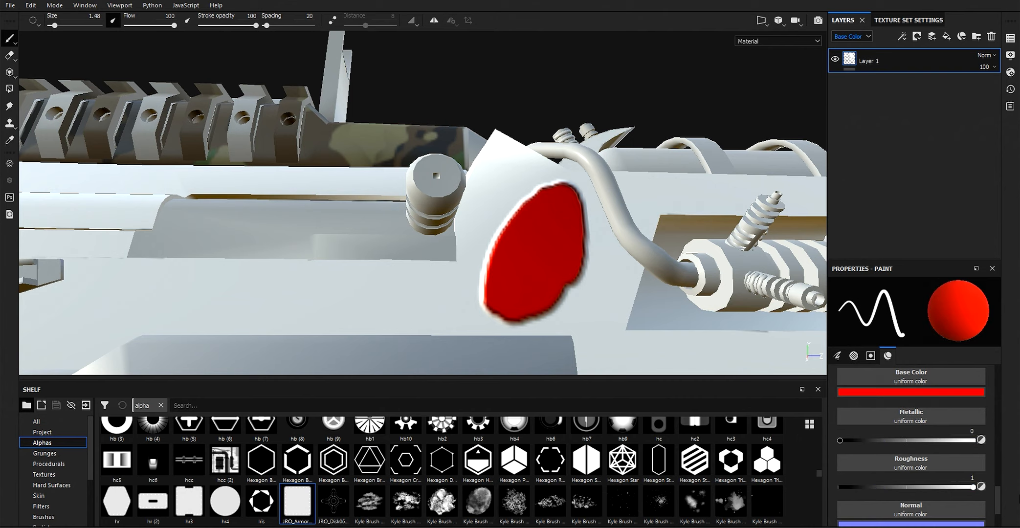
# Paint a flat red patch on the white body panel beside the raised red patch, and return to the brush size settings.
pyautogui.moveTo(393, 288)
pyautogui.mouseDown()
pyautogui.moveTo(285, 312)
pyautogui.moveTo(490, 276)
pyautogui.moveTo(513, 259)
pyautogui.moveTo(598, 258)
pyautogui.moveTo(550, 274)
pyautogui.moveTo(237, 269)
pyautogui.moveTo(546, 273)
pyautogui.moveTo(476, 275)
pyautogui.mouseUp()
pyautogui.scroll(3, 919, 422)
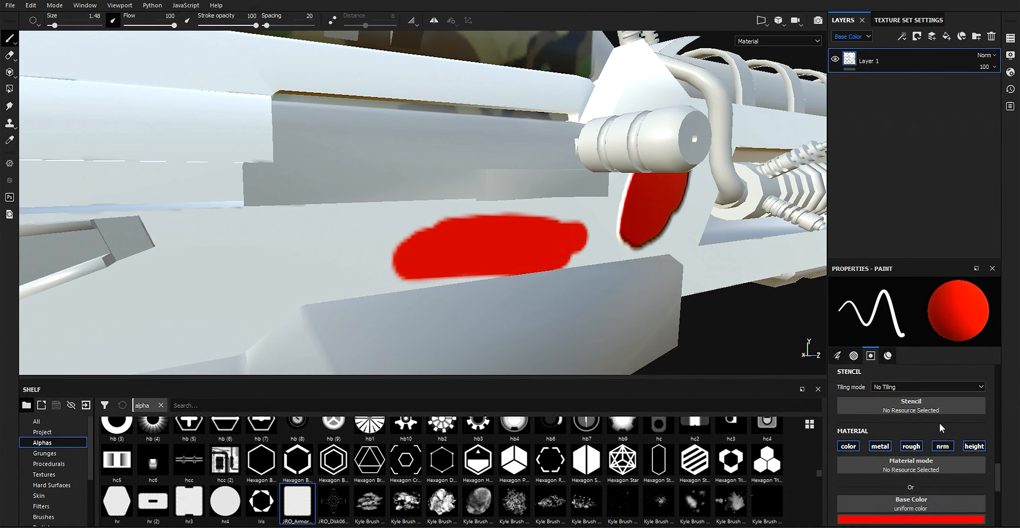
pyautogui.scroll(5, 939, 422)
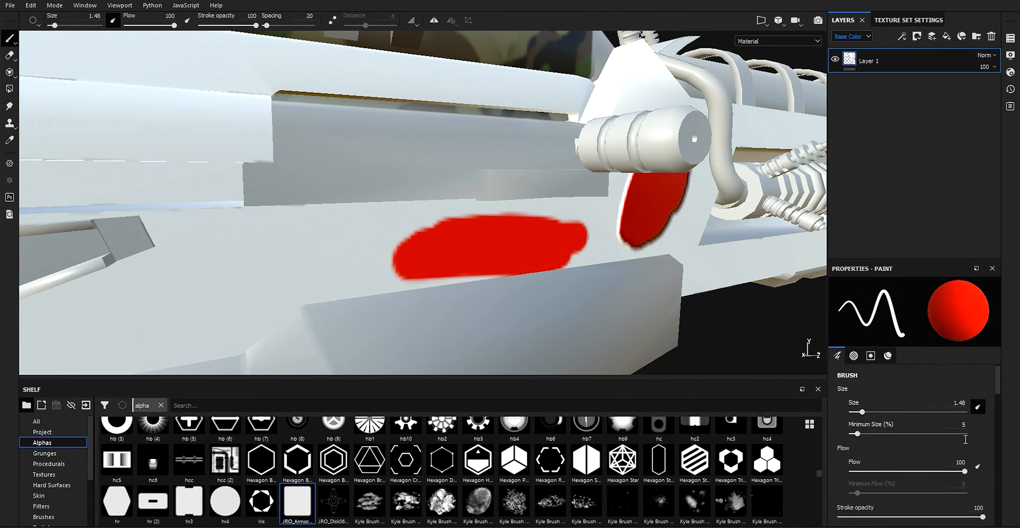
pyautogui.scroll(1, 965, 439)
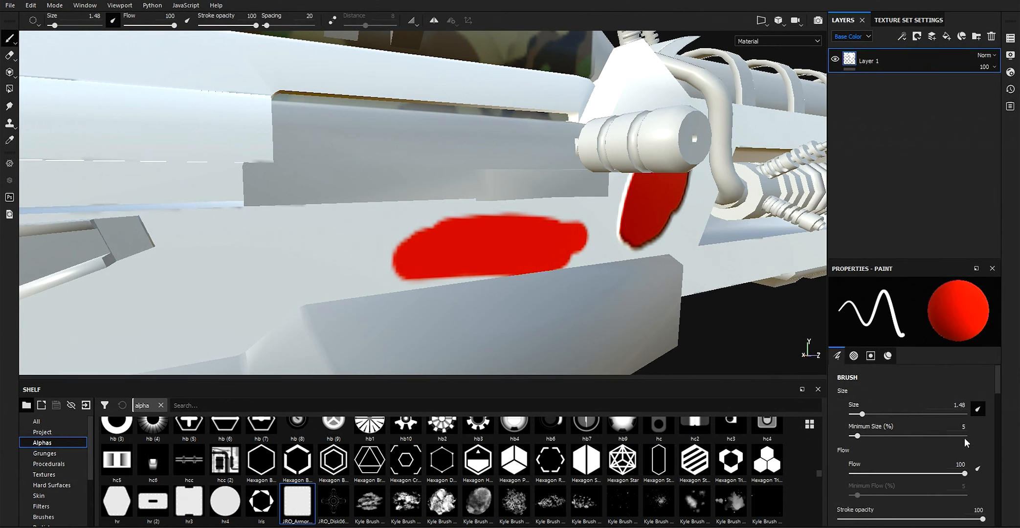
# Switch the layer stack's displayed channel from Base Color to Height.
pyautogui.click(862, 36)
pyautogui.click(869, 35)
pyautogui.click(868, 36)
pyautogui.click(868, 36)
pyautogui.click(866, 38)
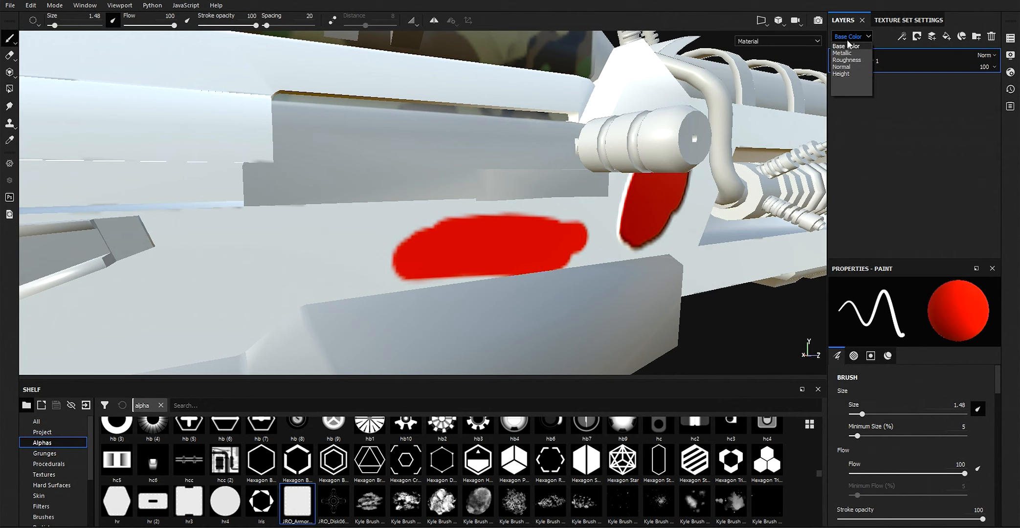
pyautogui.click(847, 73)
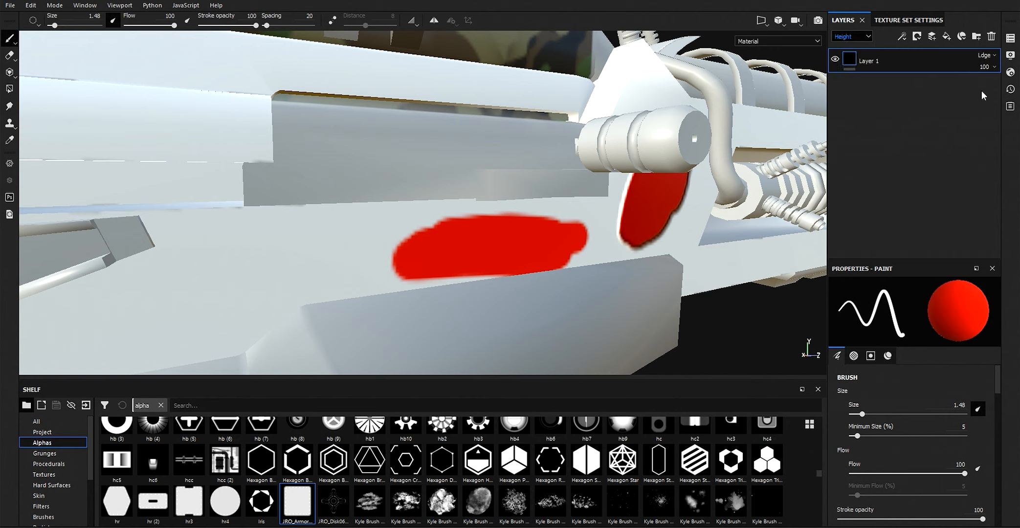
# Examine Layer 1's Height channel opacity control together with the relief of the raised red patch.
pyautogui.click(988, 69)
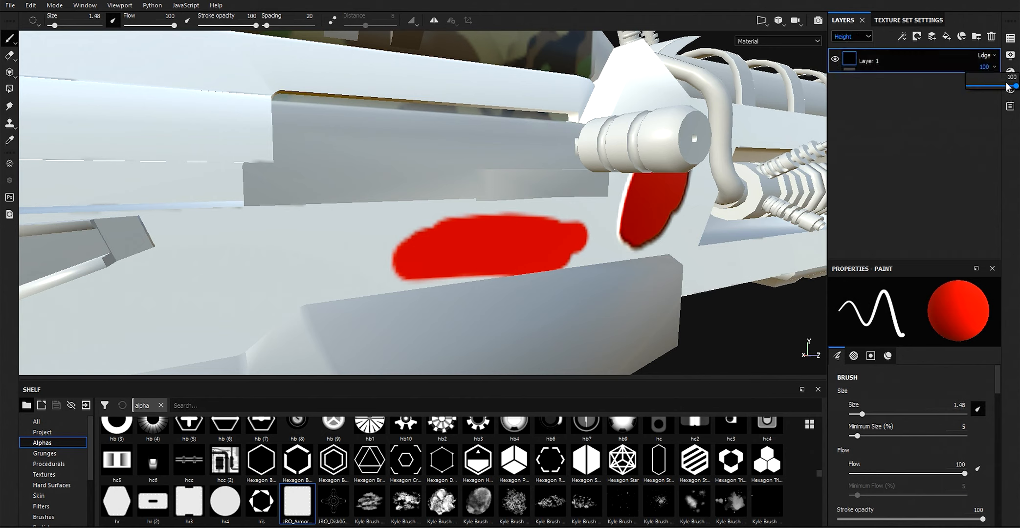
pyautogui.moveTo(1014, 86)
pyautogui.mouseDown()
pyautogui.moveTo(928, 91)
pyautogui.moveTo(1018, 89)
pyautogui.mouseUp()
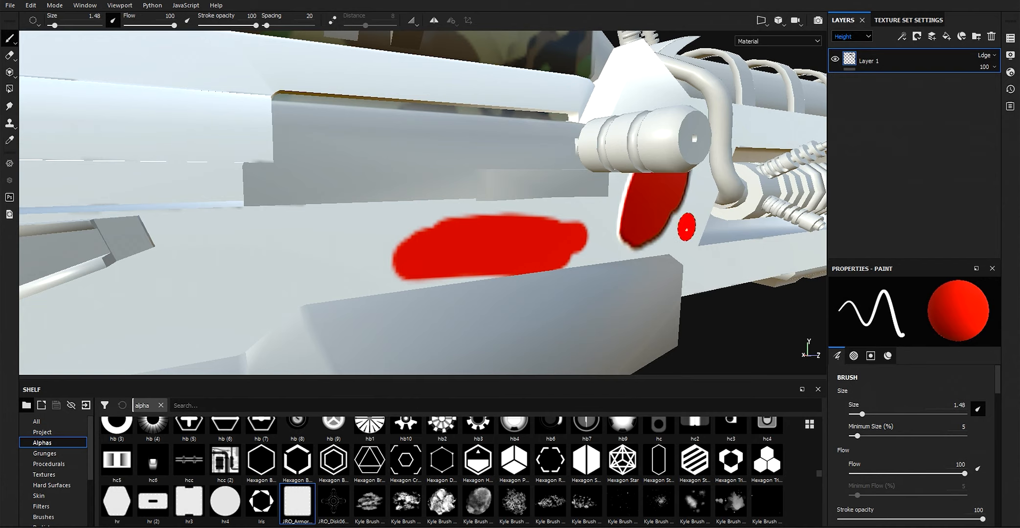
pyautogui.keyDown('alt'); pyautogui.moveTo(680, 212); pyautogui.dragTo(518, 293); pyautogui.keyUp('alt')
pyautogui.keyDown('alt'); pyautogui.moveTo(518, 293); pyautogui.dragTo(646, 289, button='right'); pyautogui.keyUp('alt')
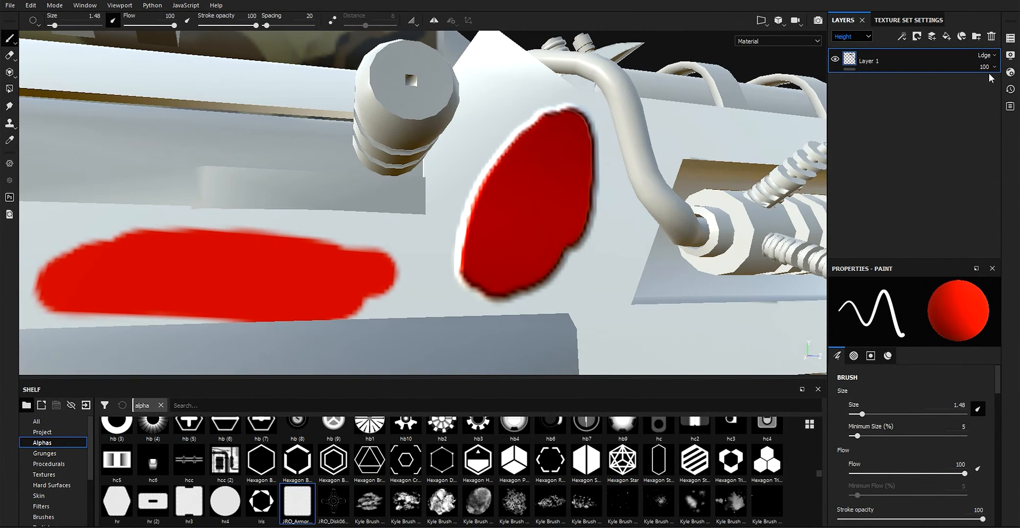
pyautogui.click(989, 68)
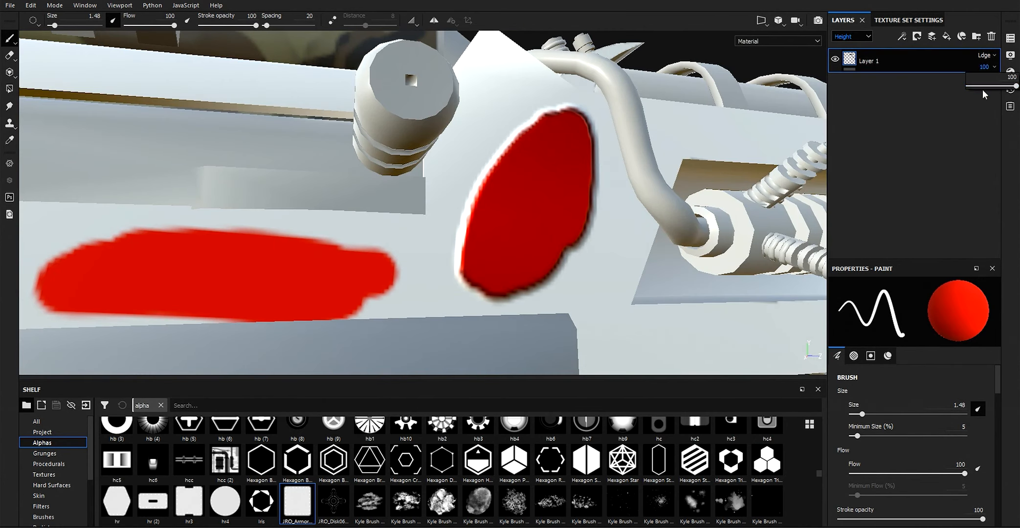
pyautogui.moveTo(1018, 87)
pyautogui.mouseDown()
pyautogui.moveTo(998, 86)
pyautogui.moveTo(1015, 86)
pyautogui.moveTo(1006, 86)
pyautogui.mouseUp()
# Switch the layer stack back to the Base Color channel and lower Layer 1's opacity to 0.
pyautogui.click(853, 39)
pyautogui.click(856, 49)
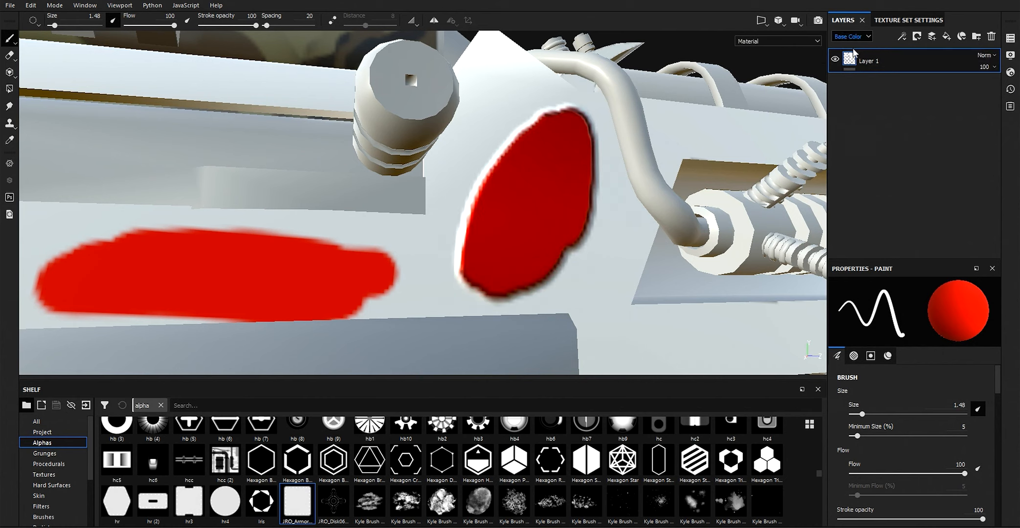
pyautogui.click(988, 66)
pyautogui.moveTo(1014, 84)
pyautogui.mouseDown()
pyautogui.moveTo(790, 95)
pyautogui.moveTo(1013, 92)
pyautogui.moveTo(705, 93)
pyautogui.mouseUp()
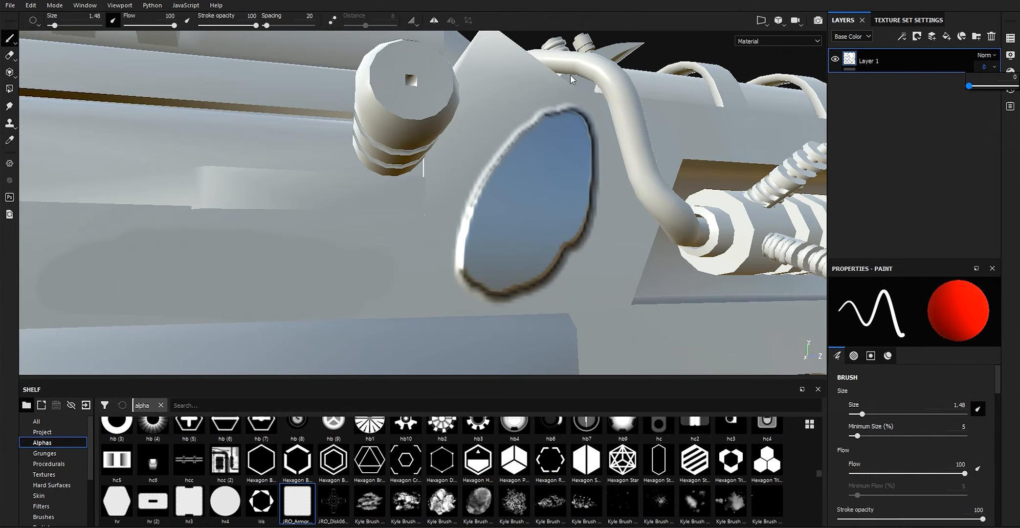
pyautogui.click(524, 125)
pyautogui.keyDown('alt'); pyautogui.moveTo(533, 117); pyautogui.dragTo(344, 78, button='right'); pyautogui.keyUp('alt')
pyautogui.keyDown('alt'); pyautogui.moveTo(599, 123); pyautogui.dragTo(788, 90, button='right'); pyautogui.keyUp('alt')
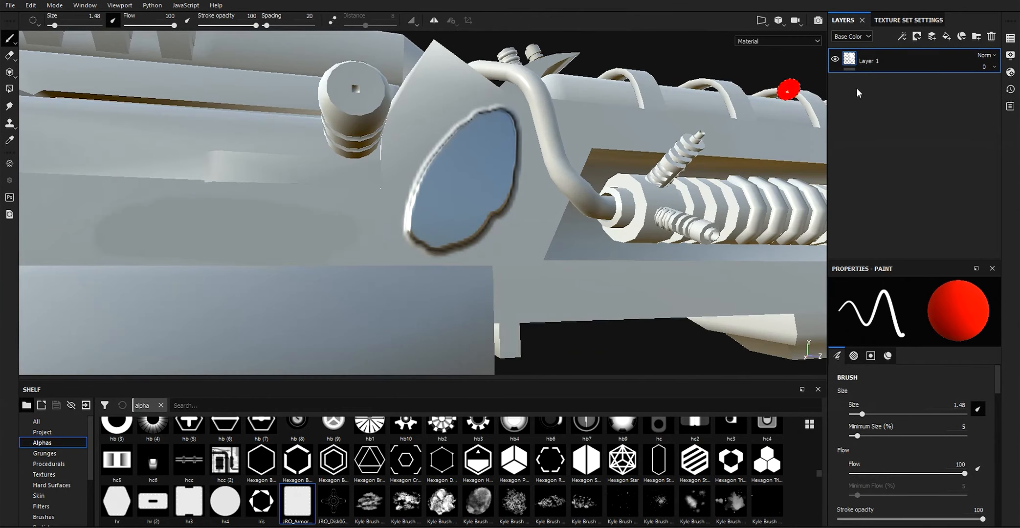
# Restore Layer 1's Base Color opacity to 100.
pyautogui.click(995, 69)
pyautogui.moveTo(997, 85); pyautogui.dragTo(1017, 86)
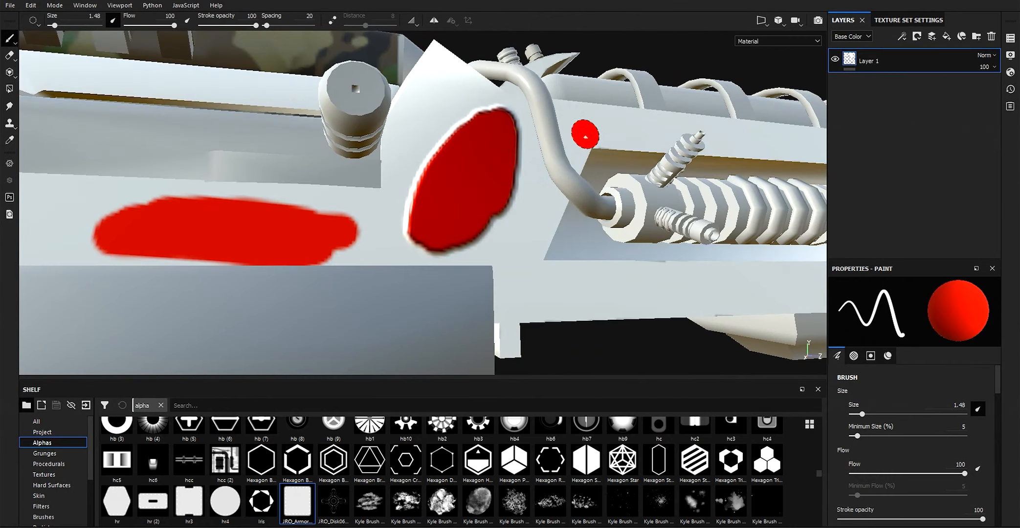
pyautogui.scroll(2, 487, 145)
# Review the available layer effects and mask types, and add a white mask to Layer 1.
pyautogui.click(907, 36)
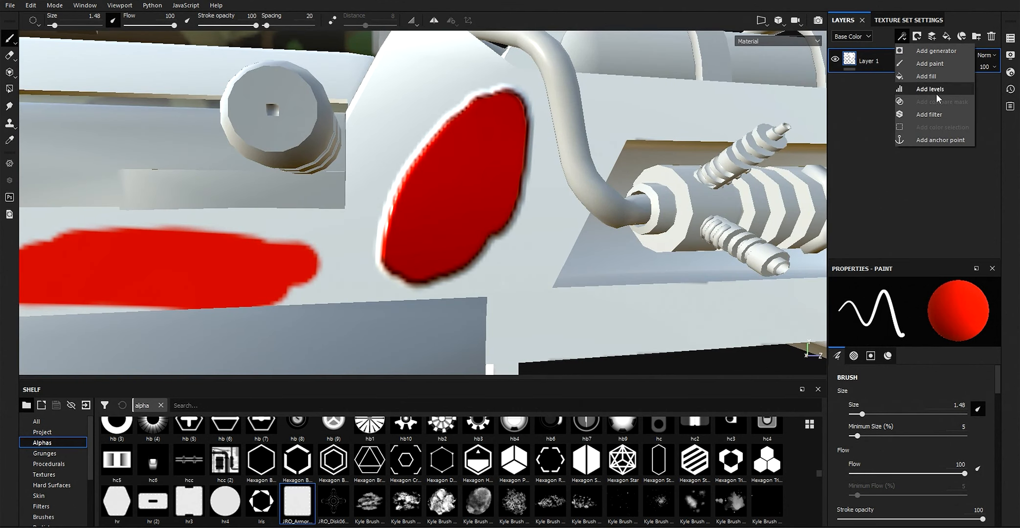
pyautogui.click(897, 30)
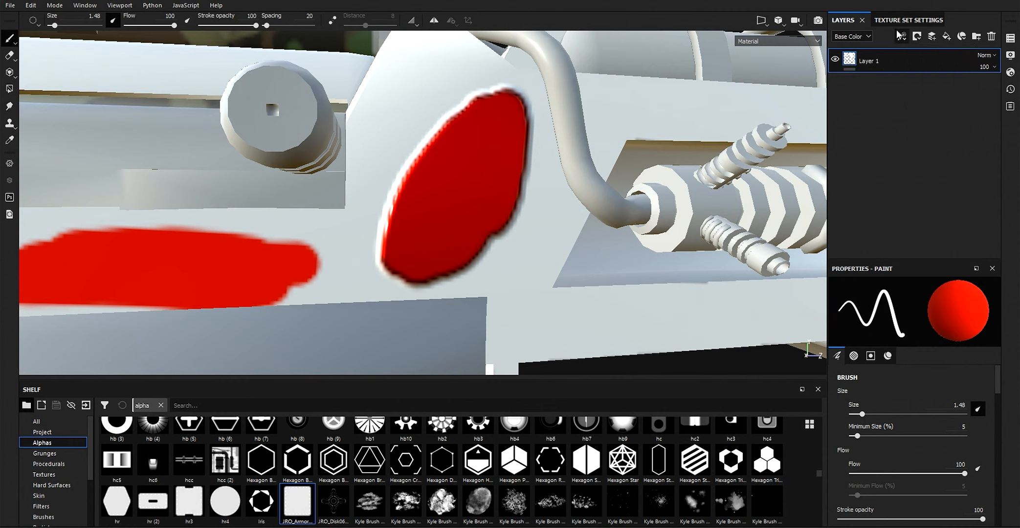
pyautogui.click(901, 36)
pyautogui.click(917, 38)
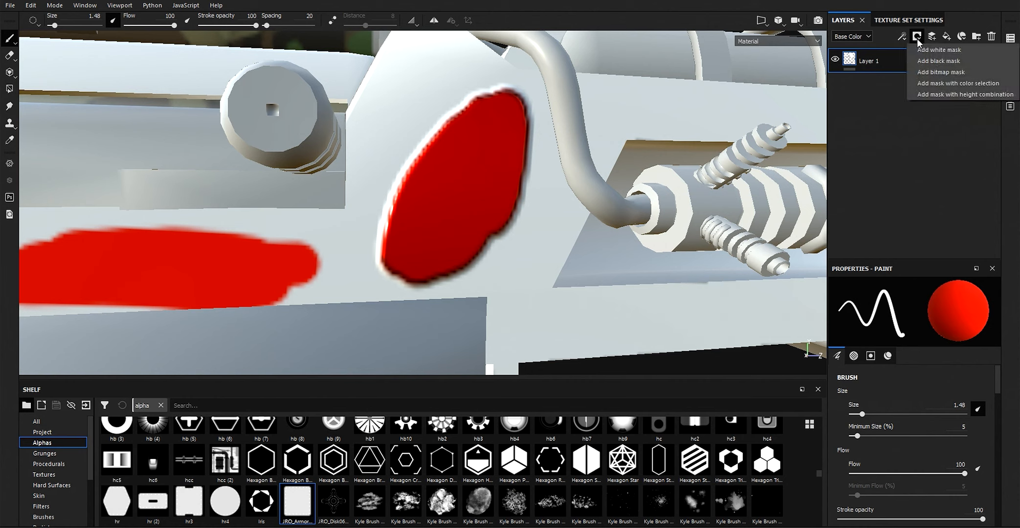
pyautogui.click(954, 63)
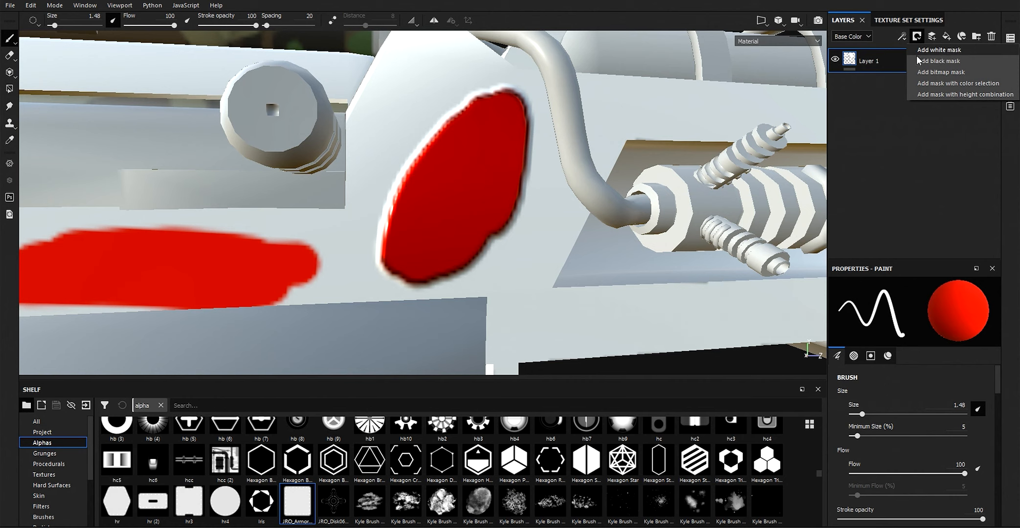
pyautogui.click(940, 51)
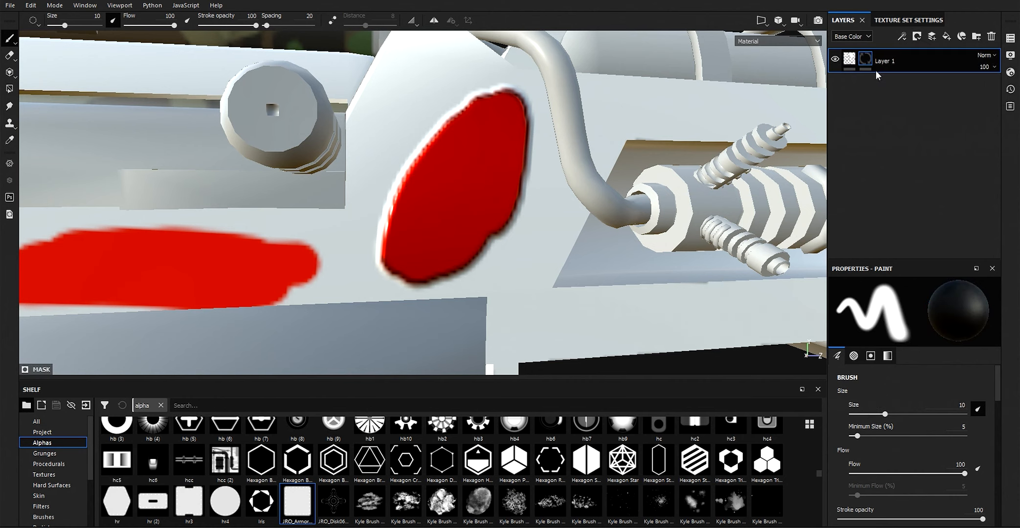
# Reduce the mask brush to size 1.88 and paint black on Layer 1's mask to hide part of the raised red patch.
pyautogui.moveTo(547, 98)
pyautogui.mouseDown()
pyautogui.moveTo(591, 182)
pyautogui.moveTo(501, 205)
pyautogui.moveTo(499, 197)
pyautogui.mouseUp()
pyautogui.moveTo(499, 195)
pyautogui.keyDown('ctrl'); pyautogui.mouseDown(button='right')
pyautogui.moveTo(435, 196)
pyautogui.moveTo(455, 195)
pyautogui.mouseUp(button='right'); pyautogui.keyUp('ctrl')
pyautogui.moveTo(513, 191)
pyautogui.mouseDown()
pyautogui.moveTo(478, 195)
pyautogui.moveTo(516, 212)
pyautogui.moveTo(494, 211)
pyautogui.mouseUp()
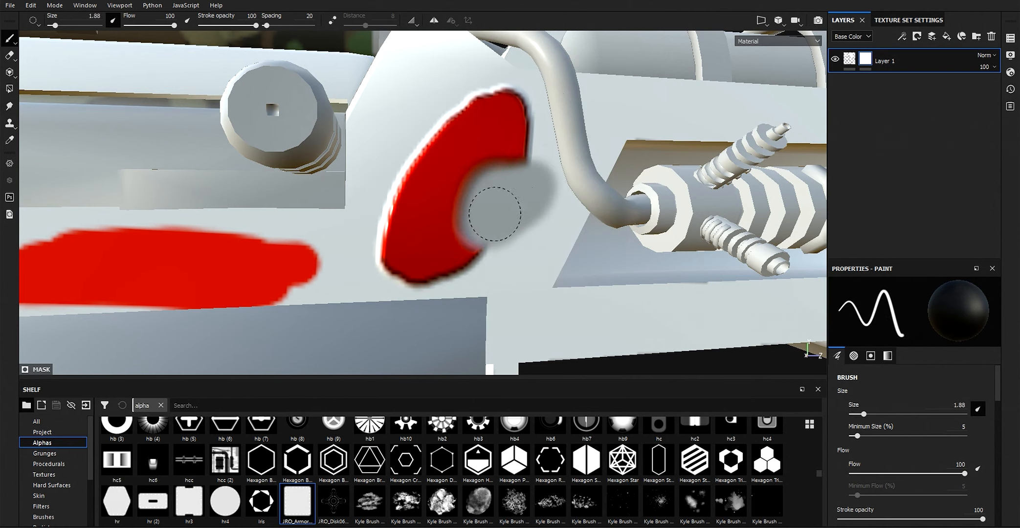
pyautogui.moveTo(509, 243)
pyautogui.mouseDown()
pyautogui.moveTo(562, 230)
pyautogui.moveTo(573, 209)
pyautogui.mouseUp()
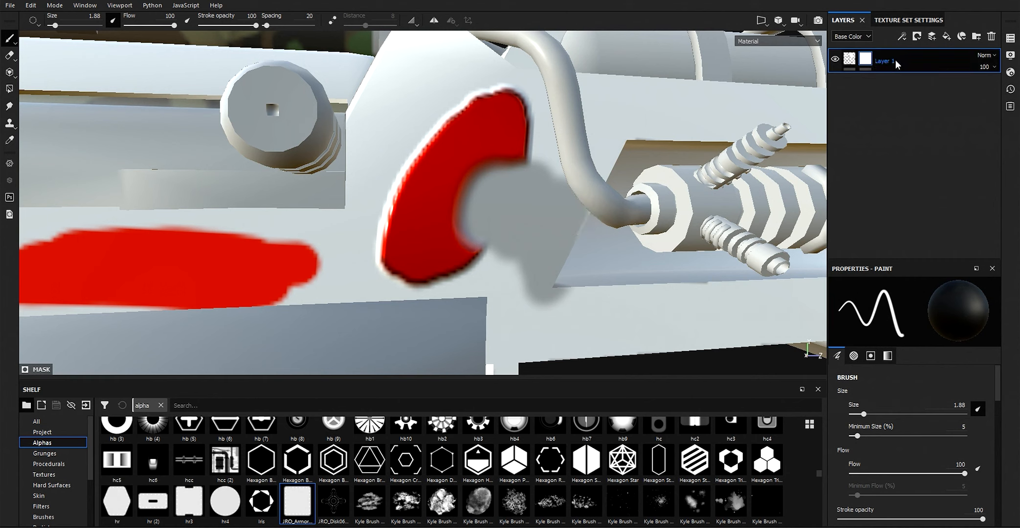
# Add a new paint layer above Layer 1 and paint red strokes across the body panel, curved pipe and barrel housing.
pyautogui.click(933, 37)
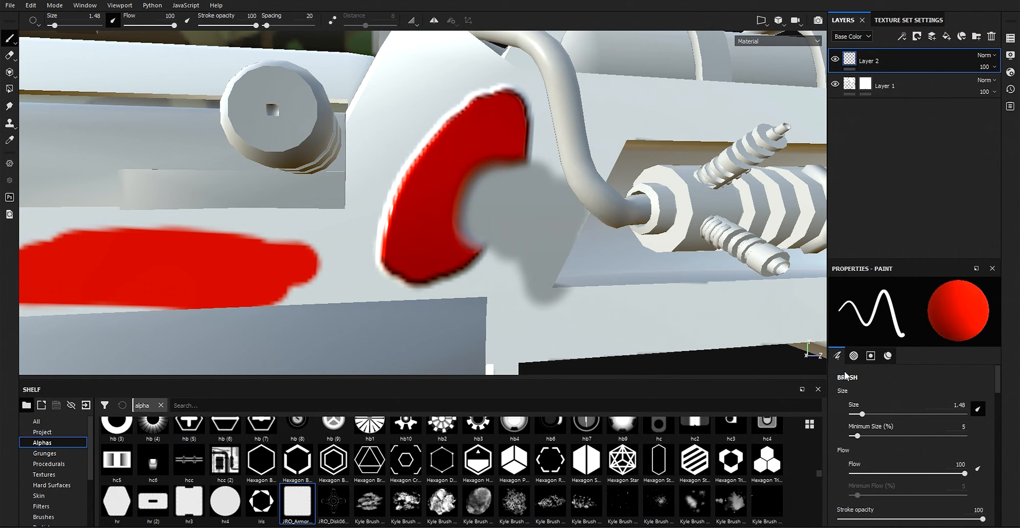
pyautogui.moveTo(549, 212)
pyautogui.mouseDown()
pyautogui.moveTo(530, 252)
pyautogui.moveTo(648, 72)
pyautogui.moveTo(644, 114)
pyautogui.moveTo(740, 110)
pyautogui.mouseUp()
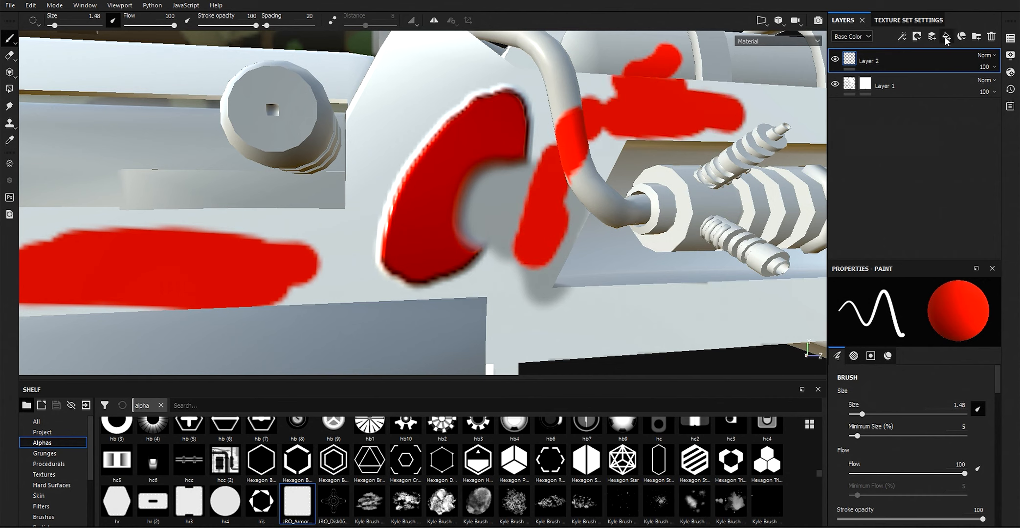
# Add a fill layer on top of the stack and set its base color to bright red.
pyautogui.click(946, 39)
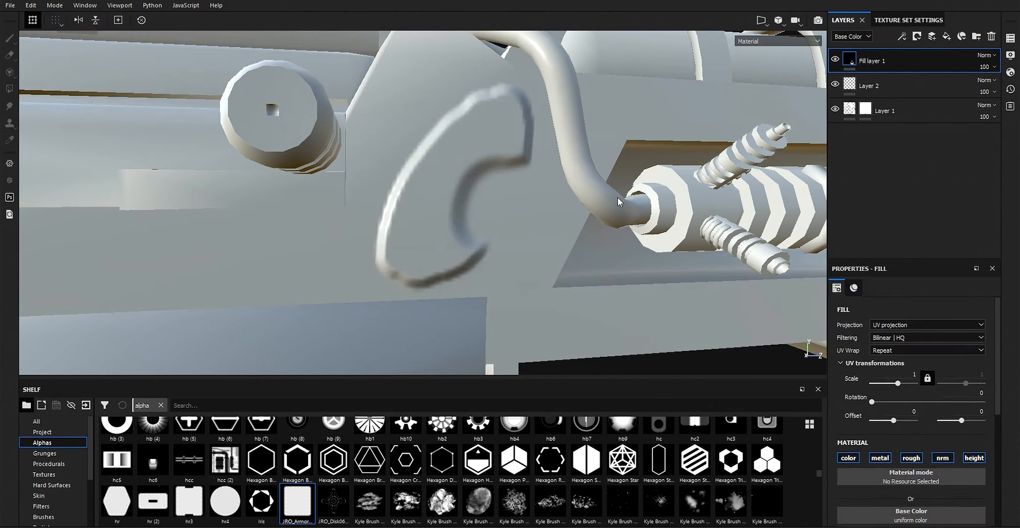
pyautogui.scroll(-5, 616, 197)
pyautogui.keyDown('alt'); pyautogui.moveTo(617, 215); pyautogui.dragTo(699, 325); pyautogui.keyUp('alt')
pyautogui.scroll(-3, 937, 463)
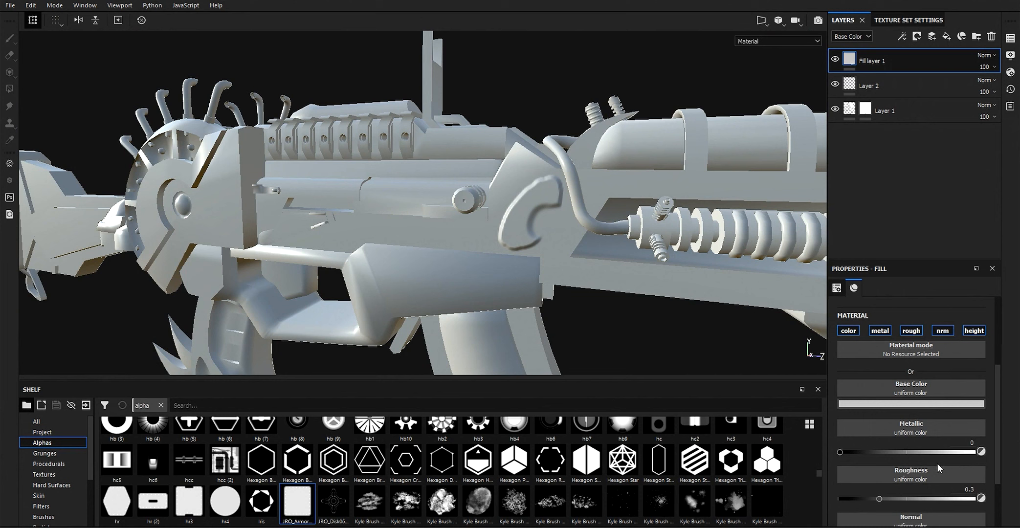
pyautogui.click(929, 405)
pyautogui.click(939, 426)
pyautogui.keyDown('alt'); pyautogui.moveTo(621, 239); pyautogui.dragTo(611, 201); pyautogui.keyUp('alt')
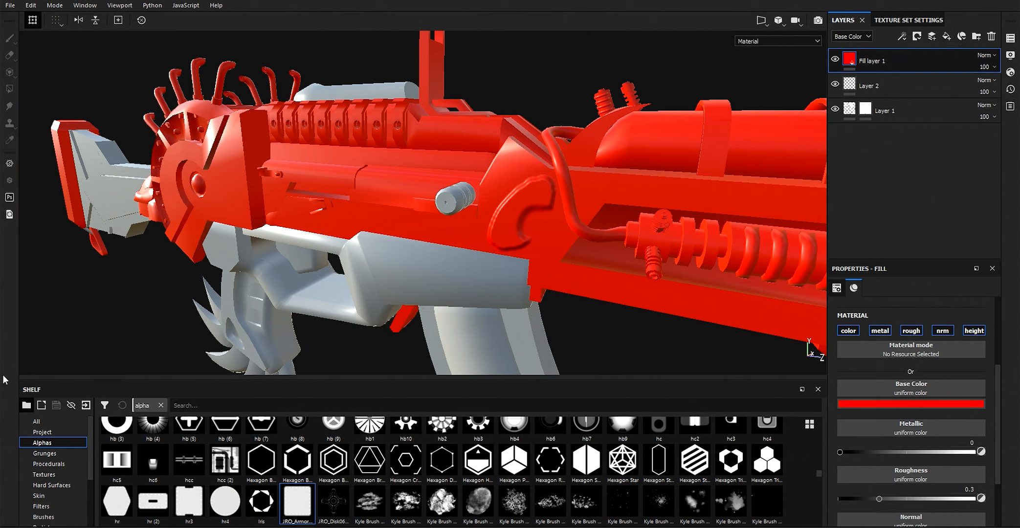
# Browse the shelf's smart materials and materials as possible sources for layers.
pyautogui.scroll(-2, 57, 468)
pyautogui.click(53, 496)
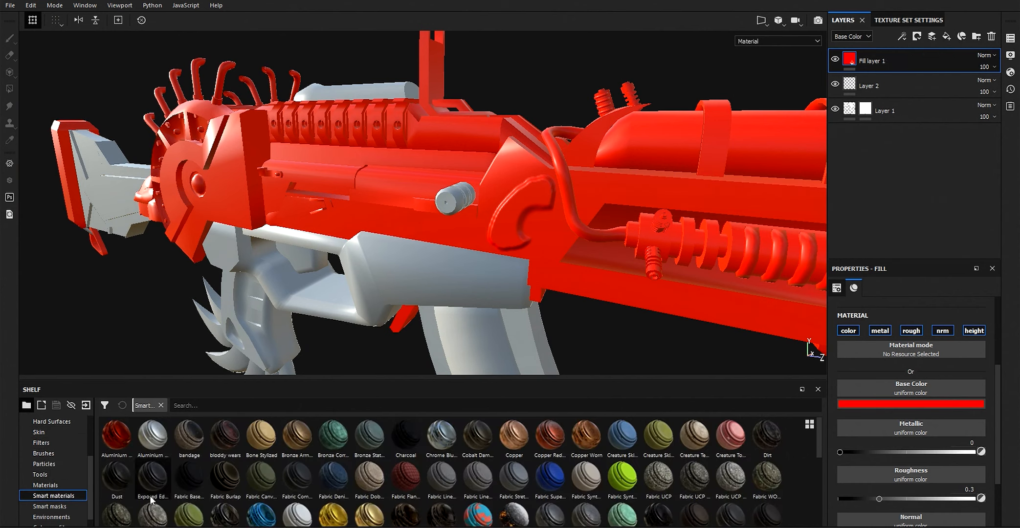
pyautogui.click(203, 437)
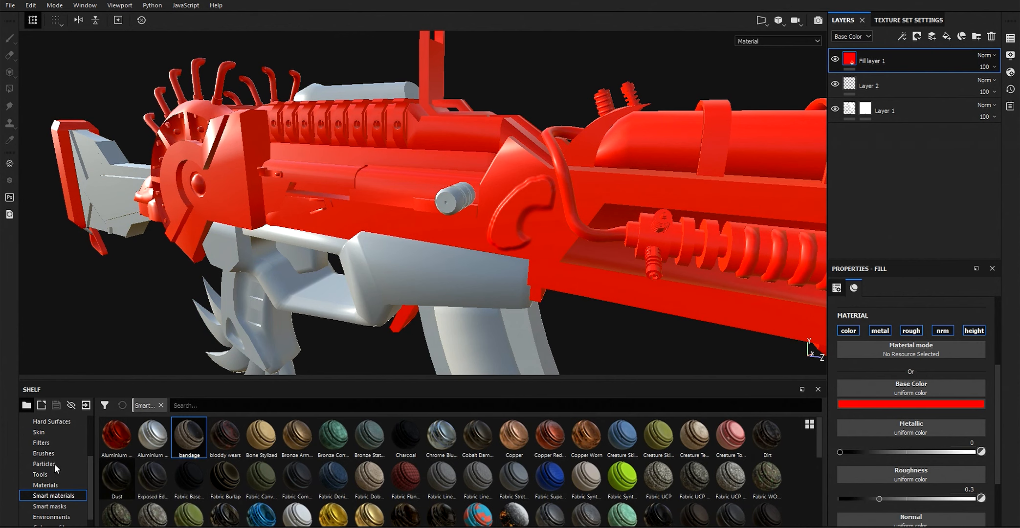
pyautogui.click(45, 485)
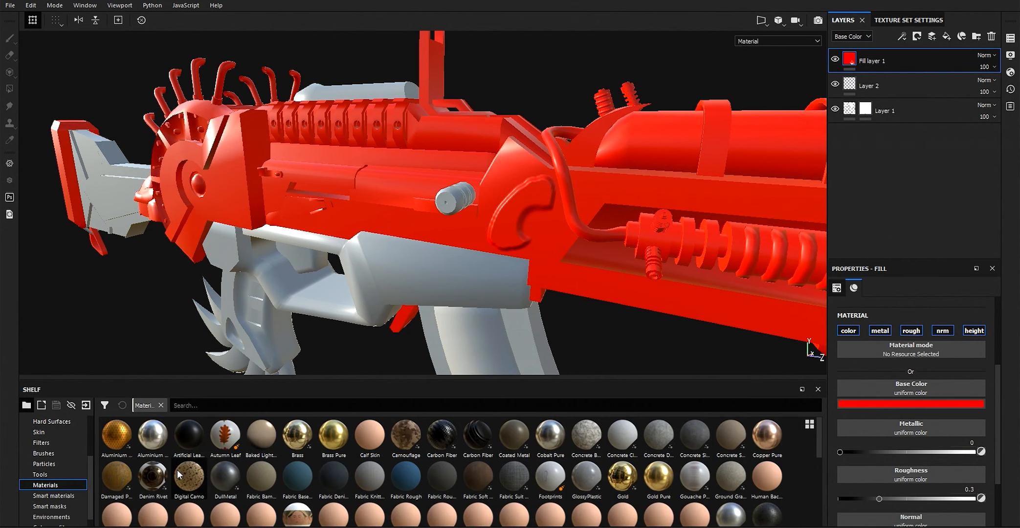
pyautogui.moveTo(188, 435); pyautogui.dragTo(351, 468)
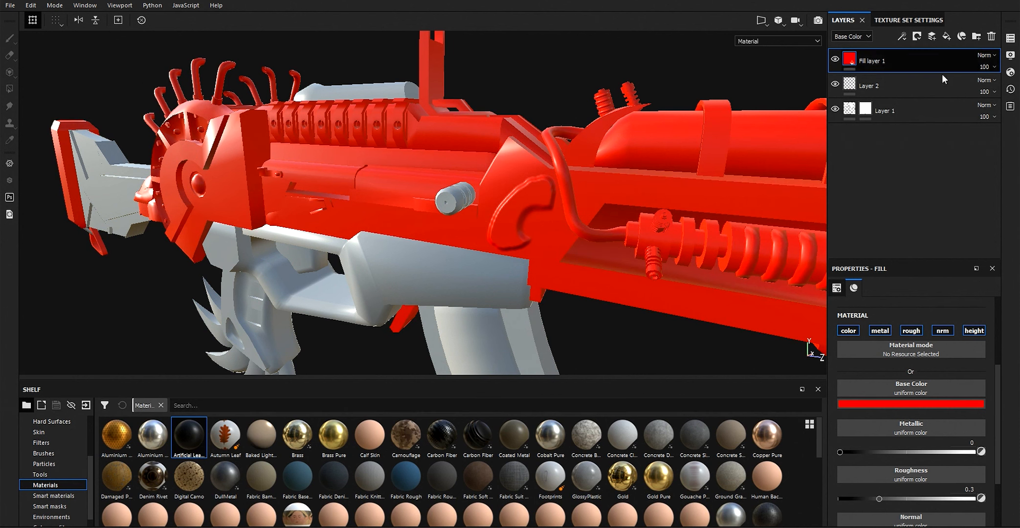
# Create a layer folder above the fill layer and delete it.
pyautogui.click(975, 38)
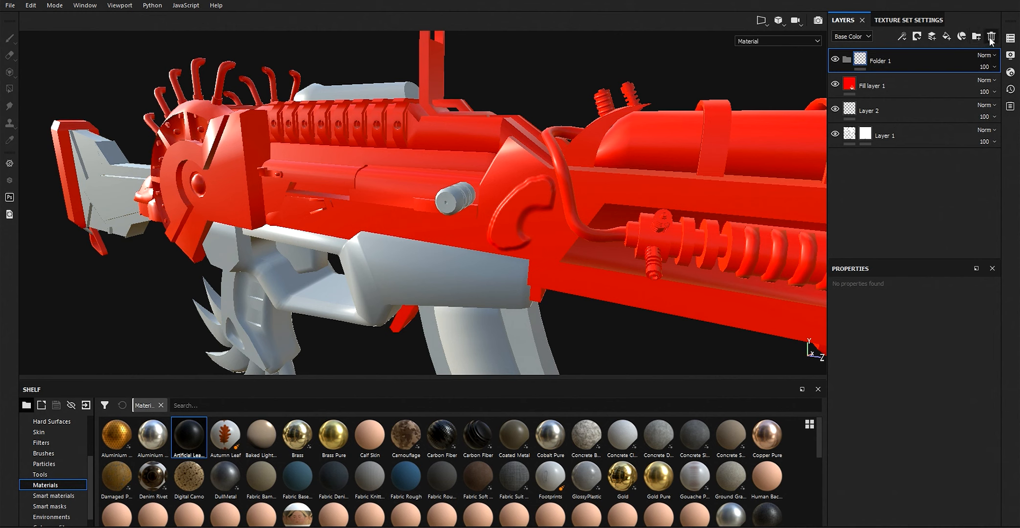
pyautogui.click(990, 37)
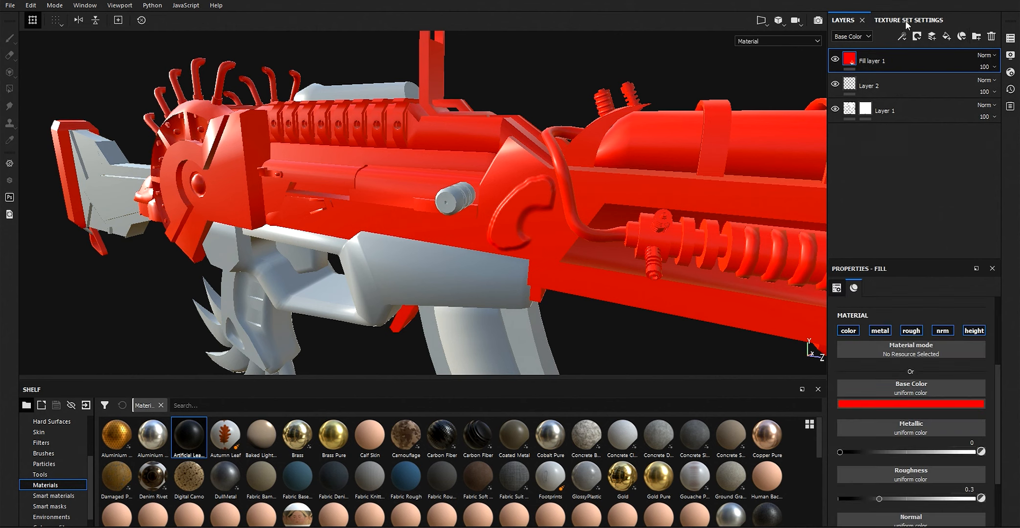
# Open the texture set settings for Raygun_Frame to examine its size and channels.
pyautogui.click(880, 21)
pyautogui.click(853, 20)
pyautogui.click(880, 21)
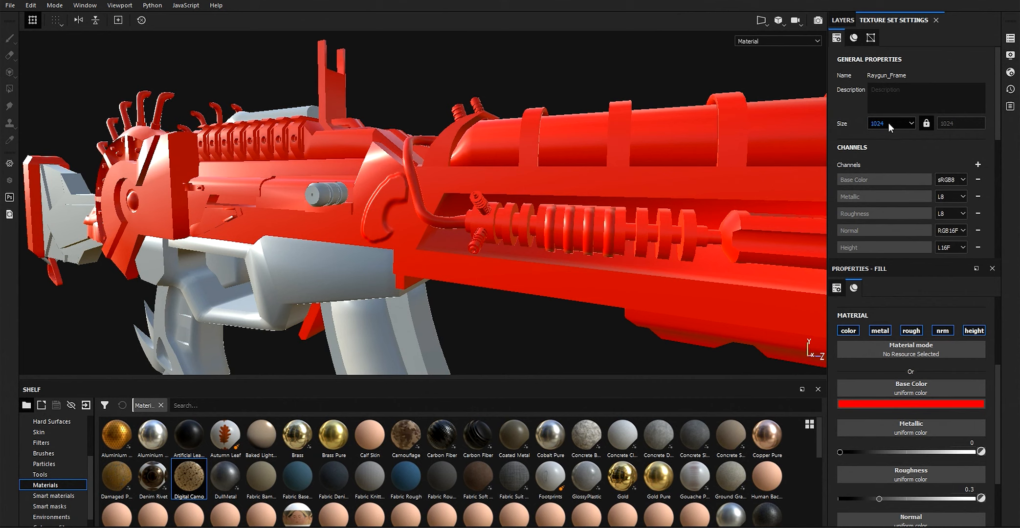
pyautogui.click(888, 123)
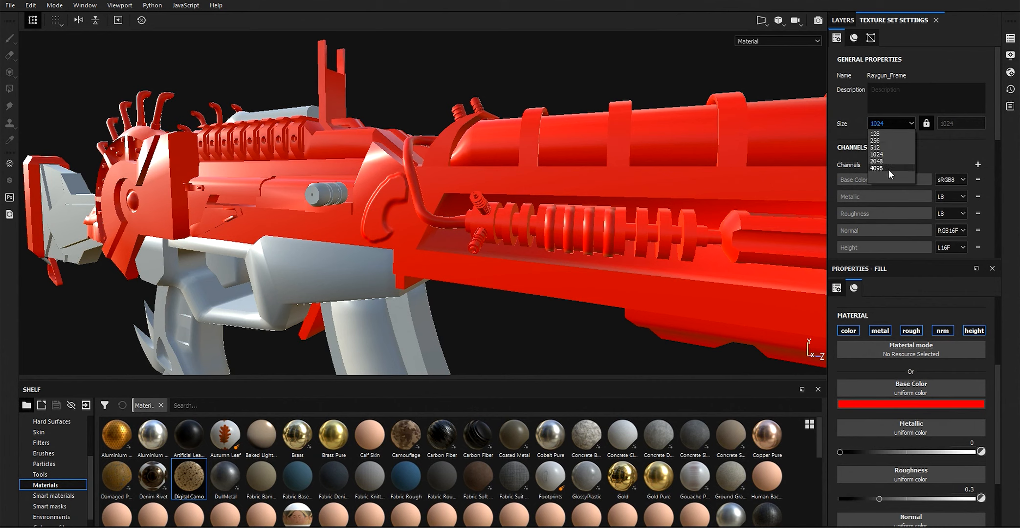
pyautogui.click(931, 154)
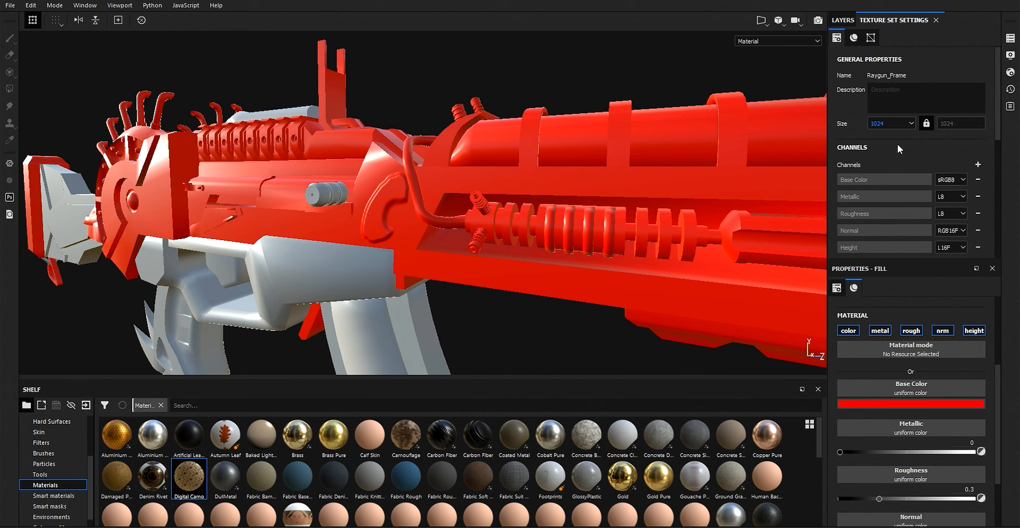
pyautogui.click(10, 5)
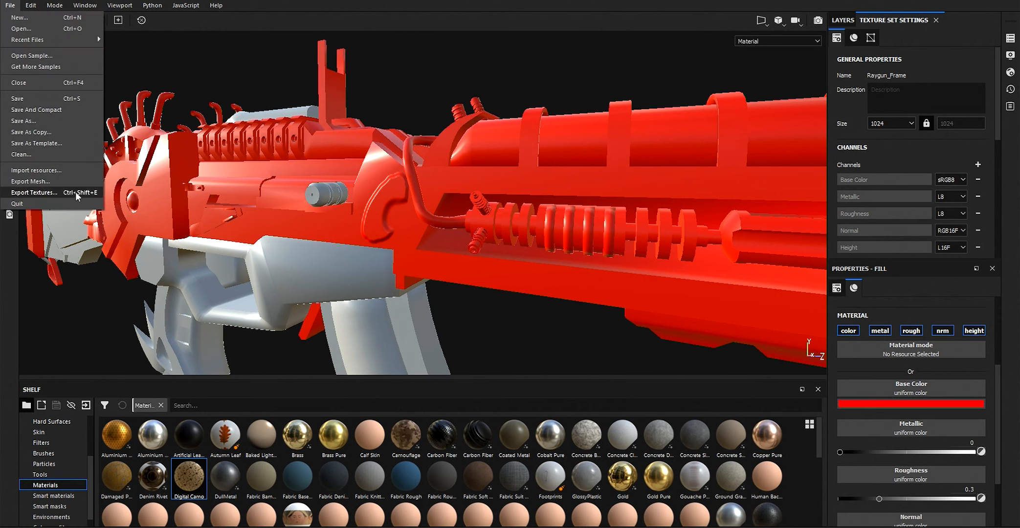
pyautogui.click(907, 136)
# Add Opacity and Emissive channels to the texture set and check them in the layer stack's channel list.
pyautogui.scroll(-3, 896, 138)
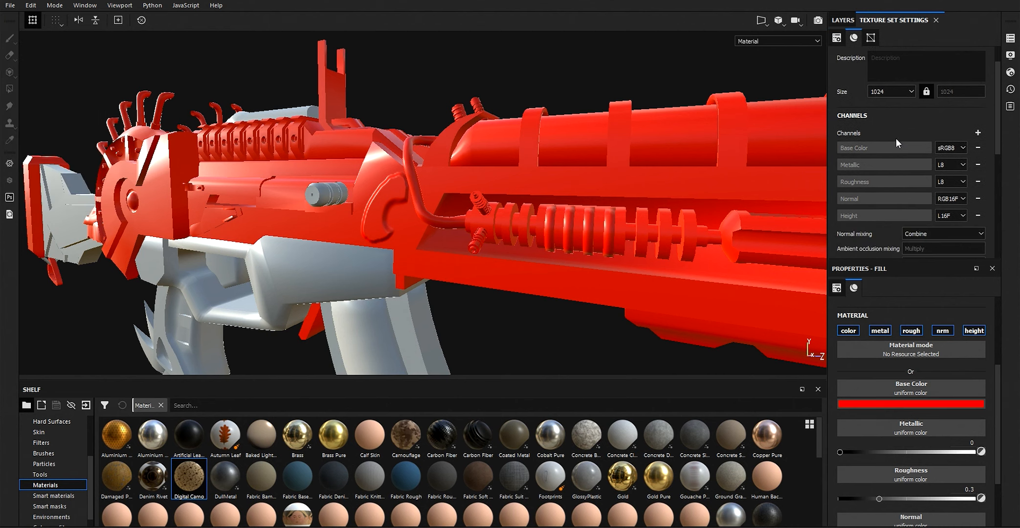
pyautogui.scroll(1, 867, 120)
pyautogui.click(978, 133)
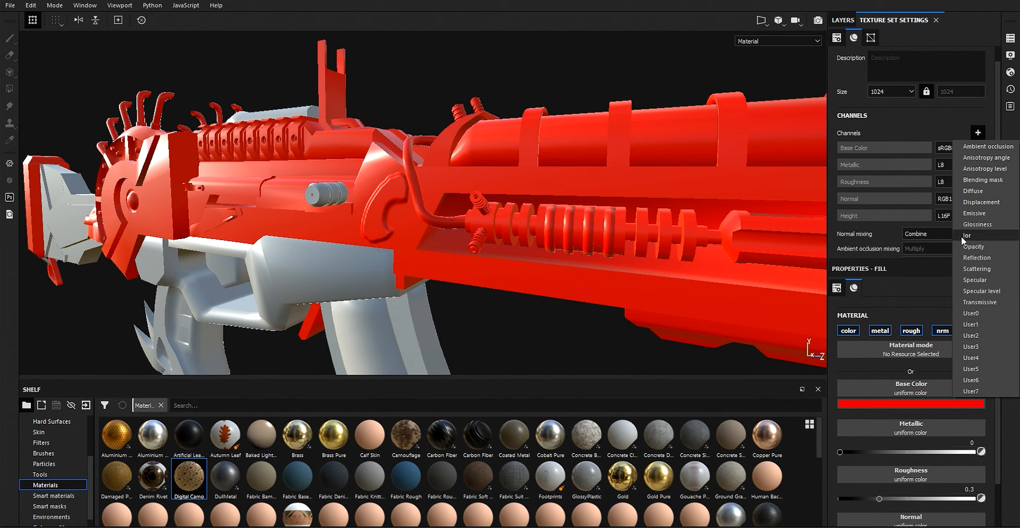
pyautogui.click(980, 247)
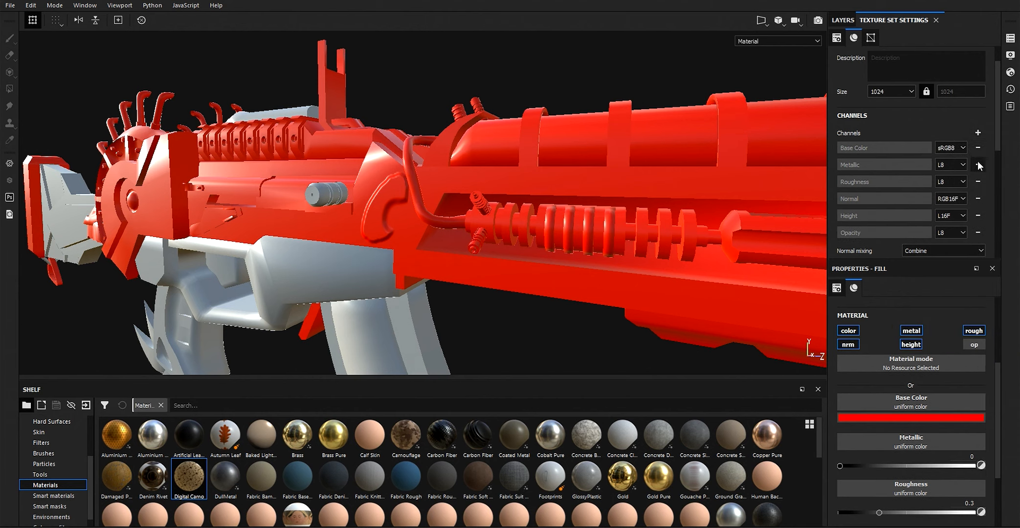
pyautogui.click(977, 133)
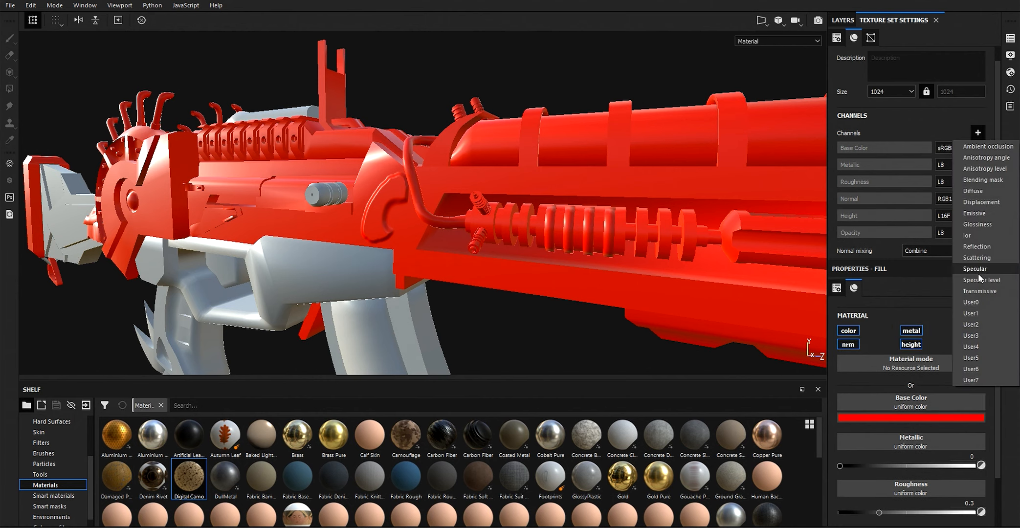
pyautogui.click(978, 213)
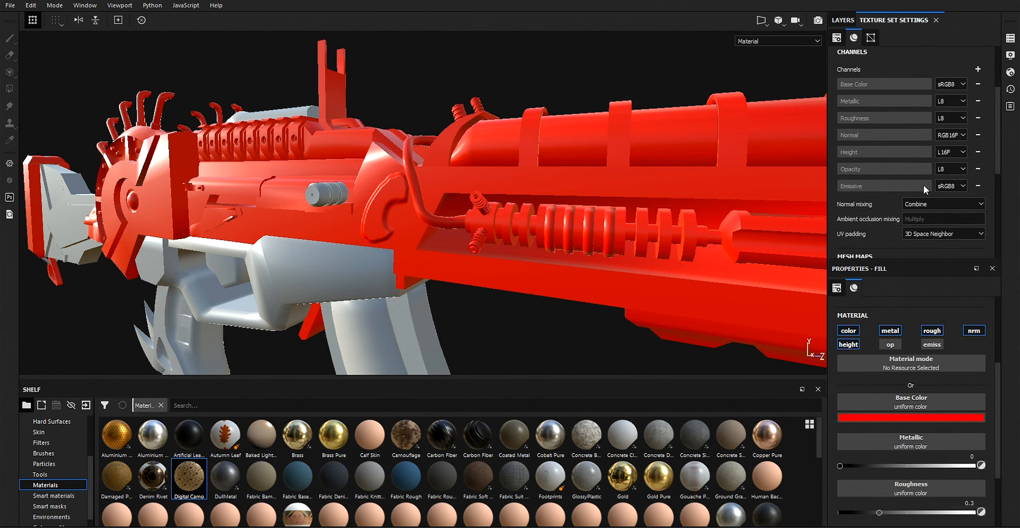
pyautogui.click(842, 19)
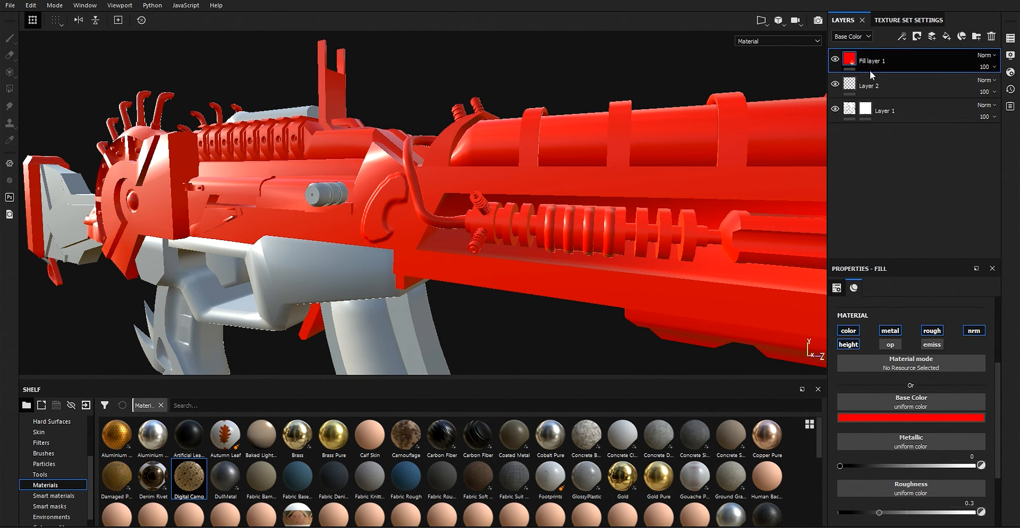
pyautogui.click(853, 37)
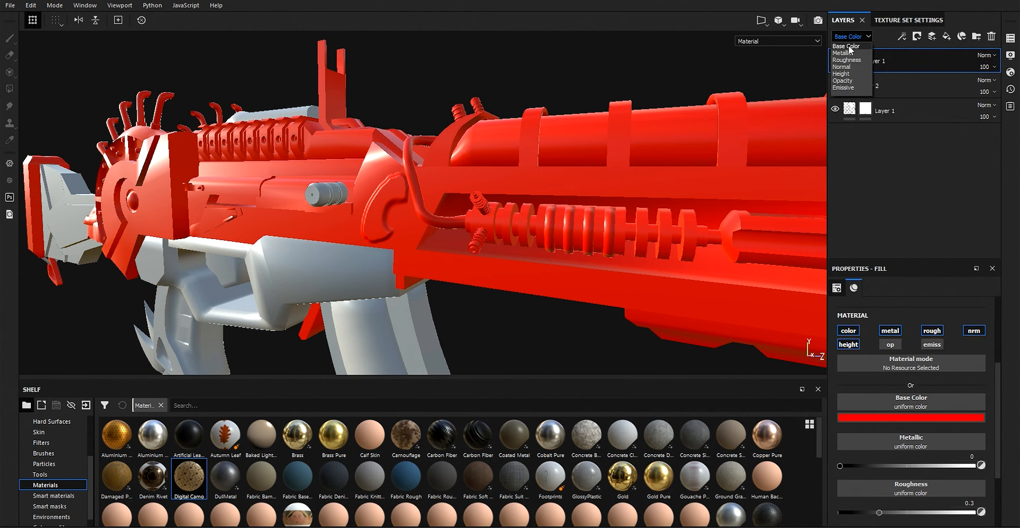
pyautogui.click(874, 21)
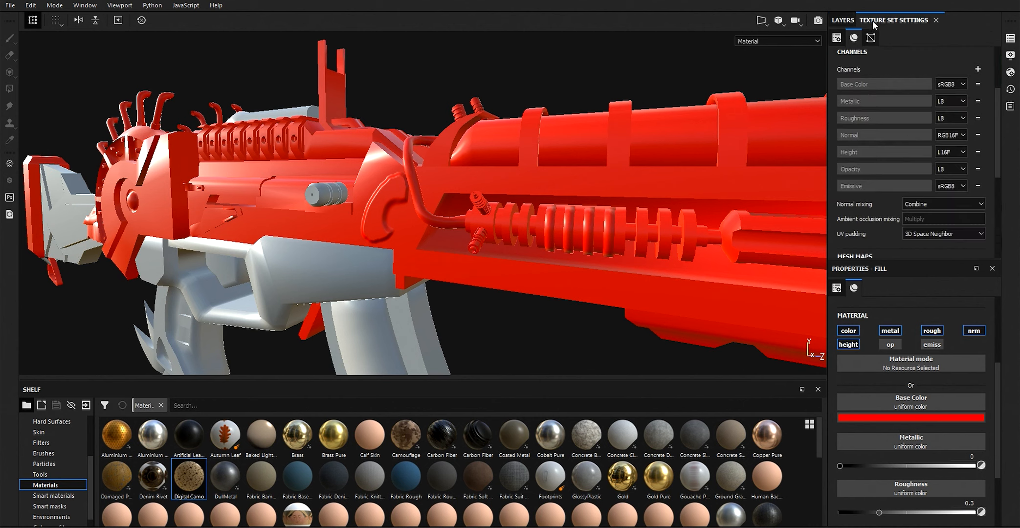
# Open the mesh map baking settings for the Raygun_Frame texture set.
pyautogui.scroll(-3, 898, 126)
pyautogui.scroll(3, 903, 150)
pyautogui.scroll(-1, 898, 148)
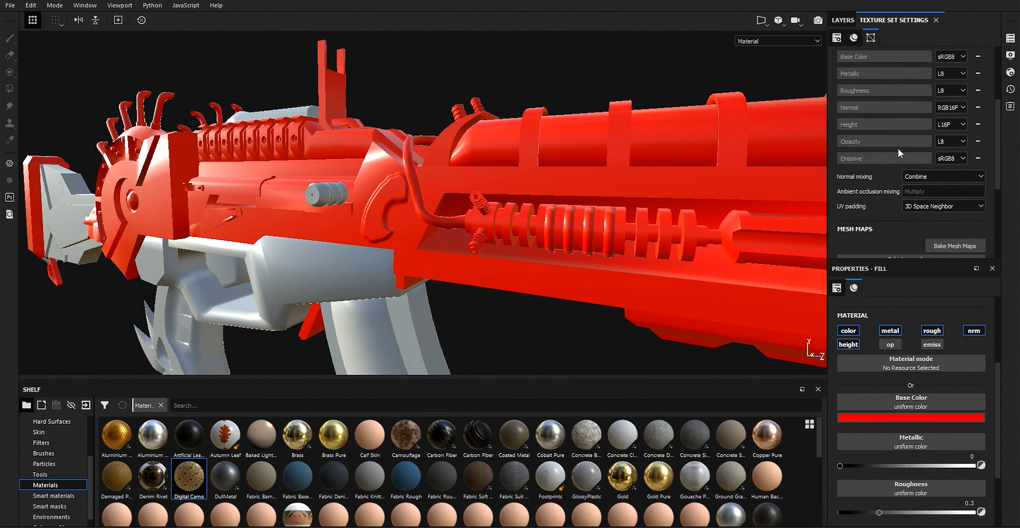
pyautogui.scroll(-5, 910, 134)
pyautogui.scroll(2, 914, 136)
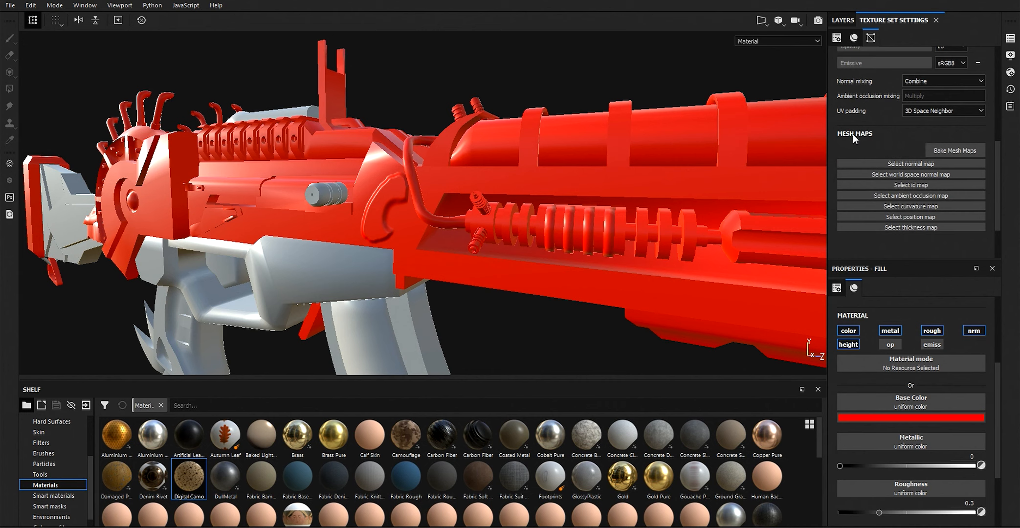
pyautogui.click(961, 152)
pyautogui.moveTo(478, 90); pyautogui.dragTo(553, 77)
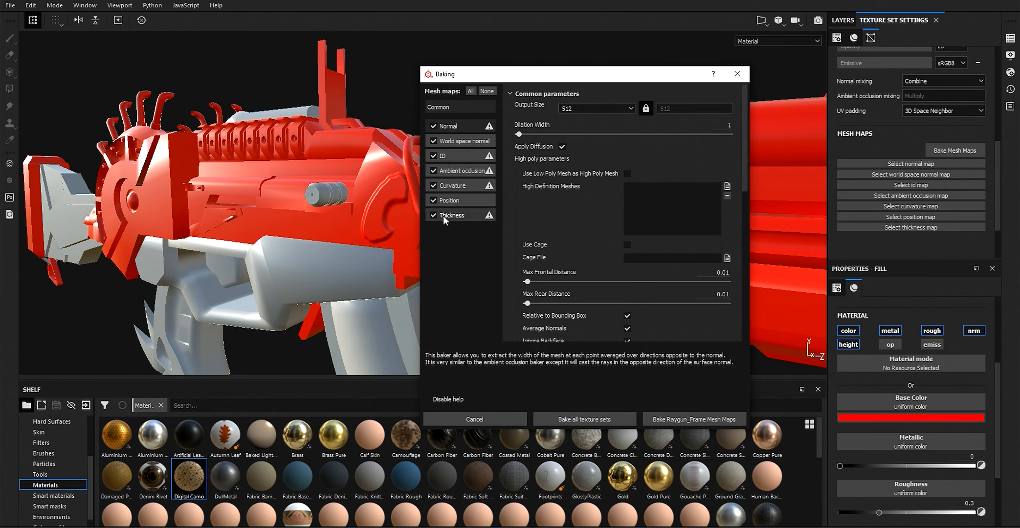
# Set the bake output size to 4096 and load the ray gun's high-poly file as the high definition mesh.
pyautogui.click(466, 126)
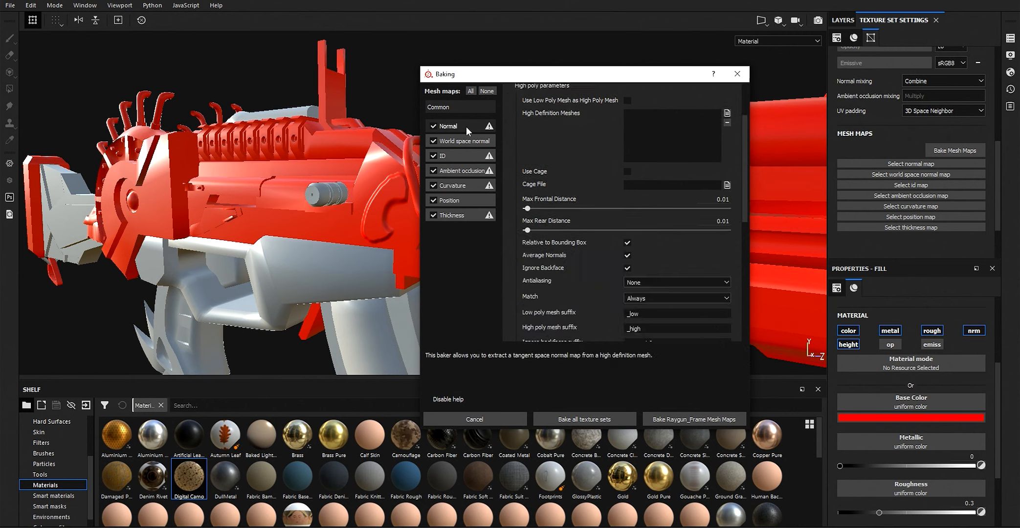
pyautogui.scroll(5, 509, 144)
pyautogui.click(458, 126)
pyautogui.scroll(9, 555, 155)
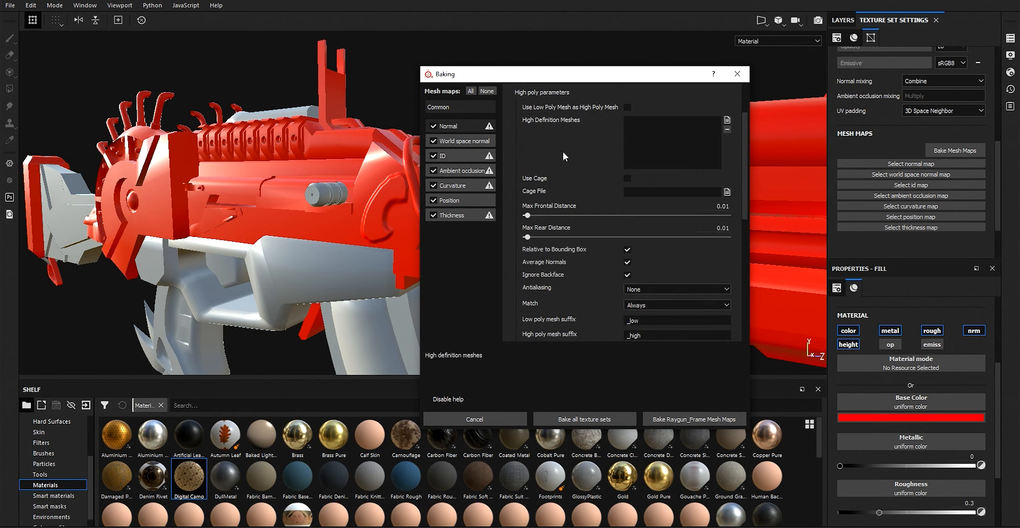
pyautogui.scroll(3, 558, 155)
pyautogui.click(594, 109)
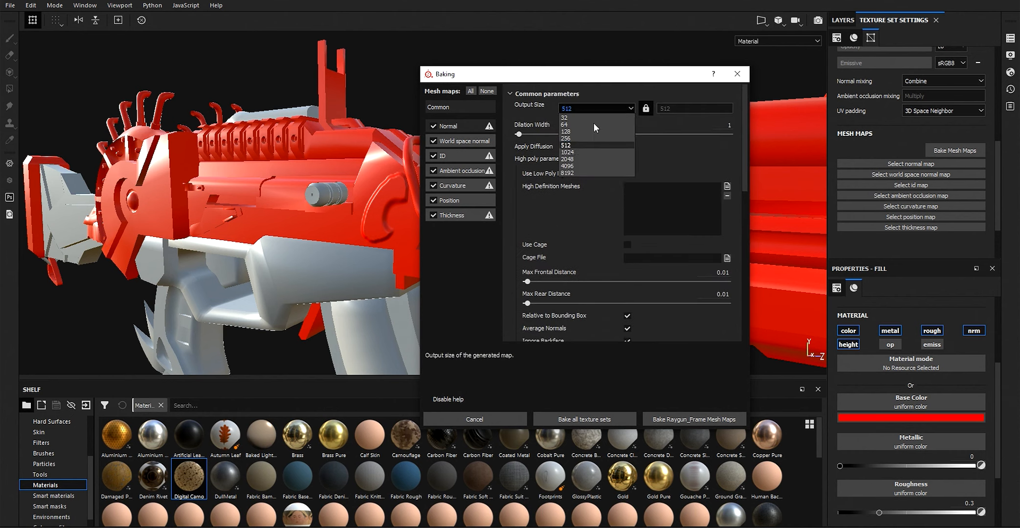
pyautogui.click(569, 166)
pyautogui.scroll(-1, 557, 148)
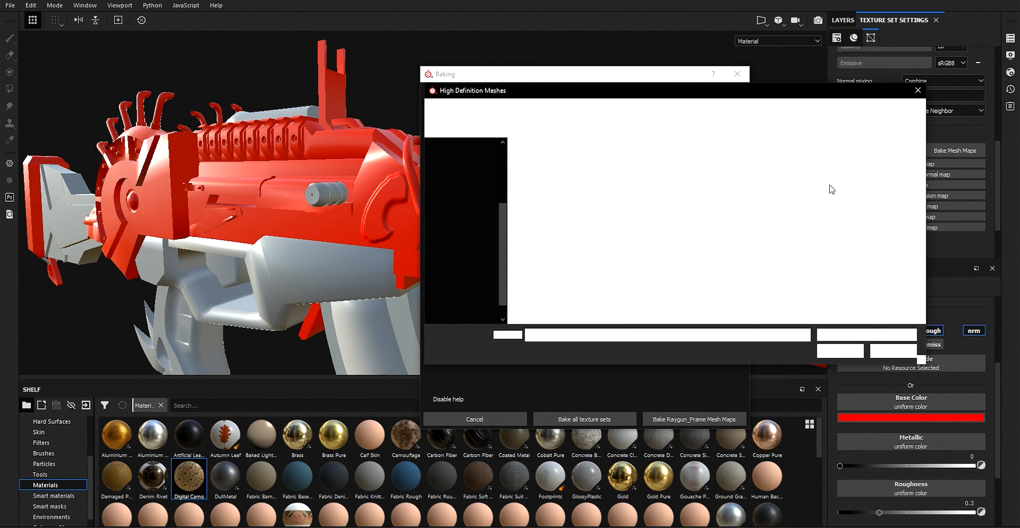
pyautogui.doubleClick(834, 171)
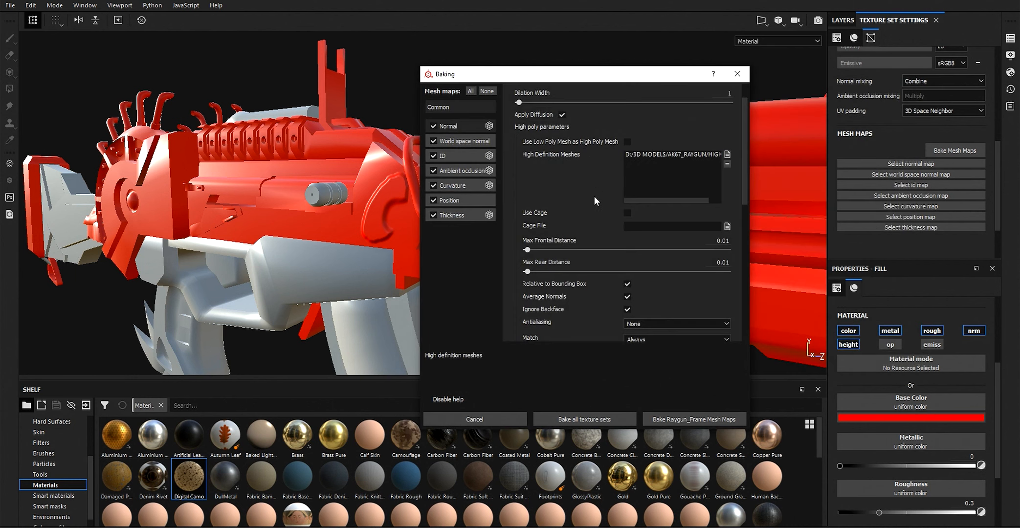
# Try the Use Cage option in the high poly parameters and switch it off again.
pyautogui.scroll(-1, 594, 196)
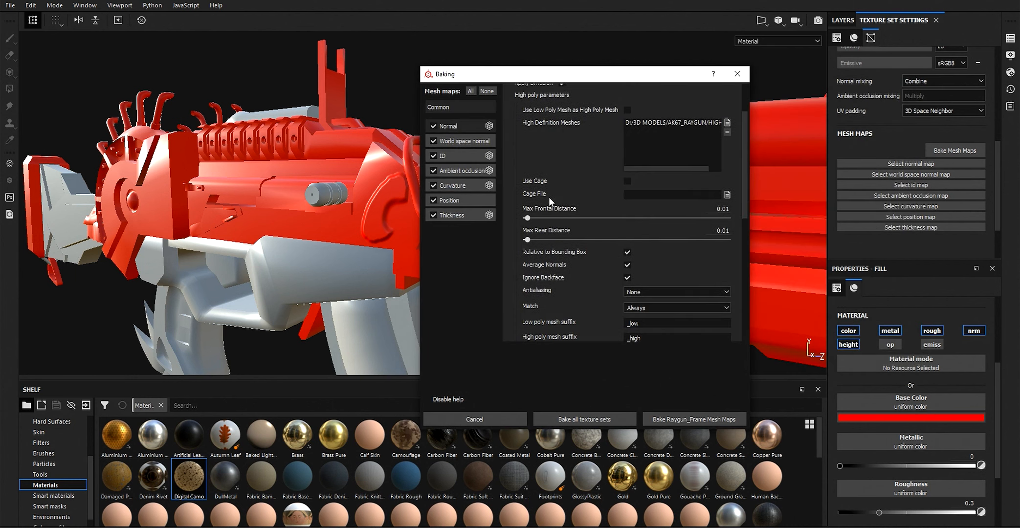
pyautogui.click(627, 181)
pyautogui.click(626, 180)
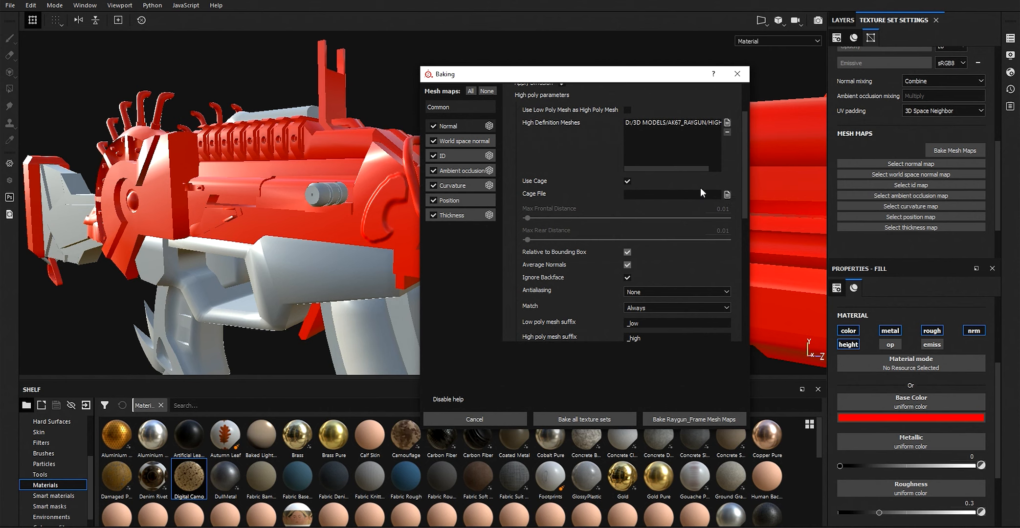
pyautogui.click(627, 181)
# Set the bake's max rear distance to 0.05.
pyautogui.scroll(-1, 589, 214)
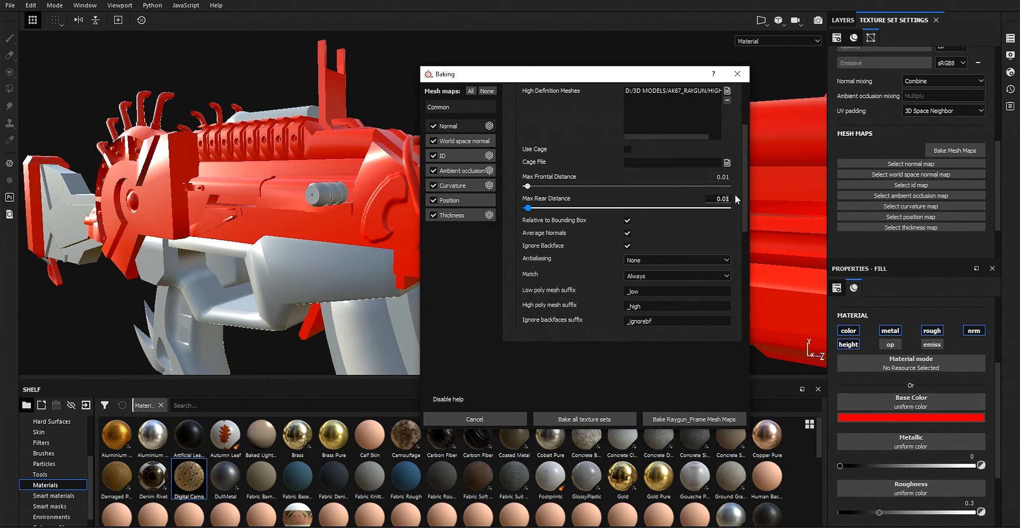
pyautogui.press('BackSpace')
pyautogui.write('5')
pyautogui.press('Return')
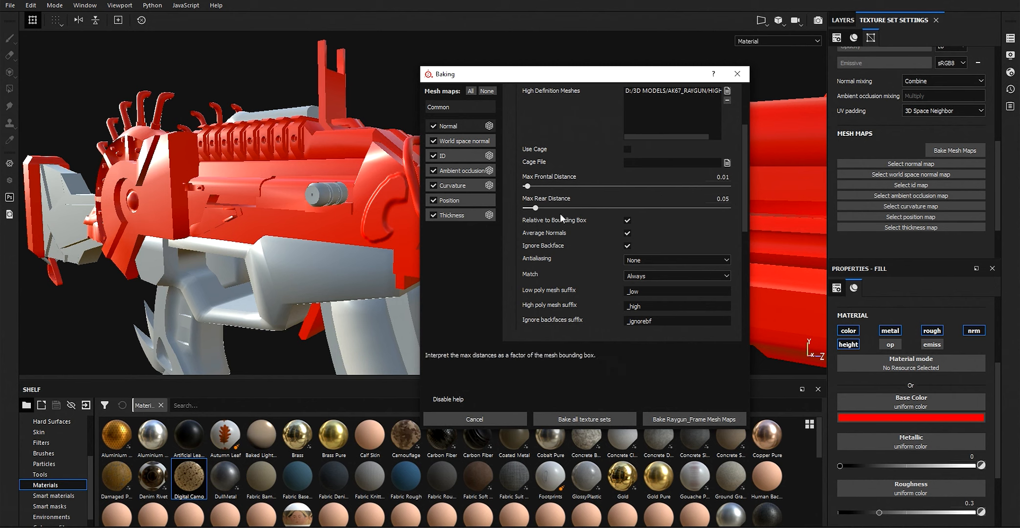
# Set the bake's antialiasing to Subsampling 8x8 and match the low and high poly geometry By Mesh Name.
pyautogui.scroll(3, 595, 173)
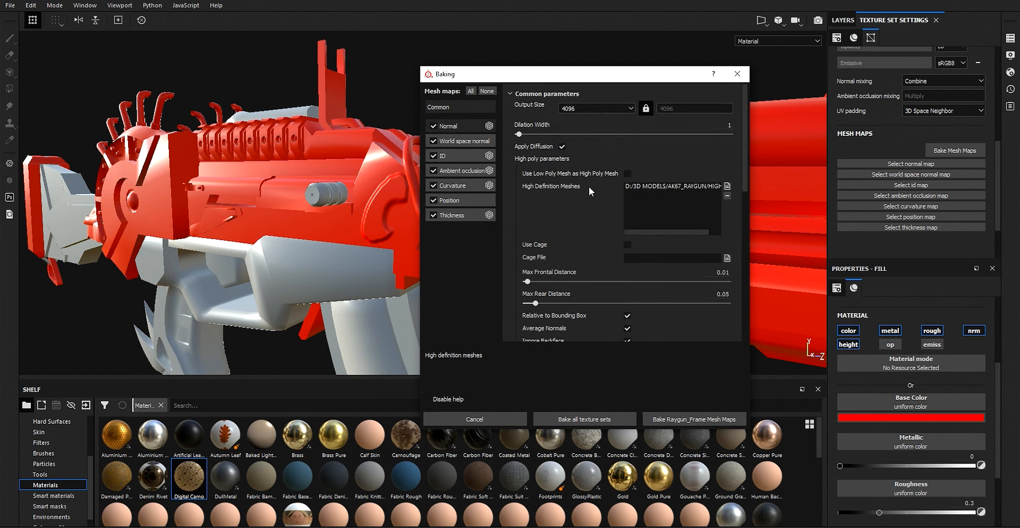
pyautogui.scroll(-7, 592, 193)
pyautogui.scroll(4, 588, 161)
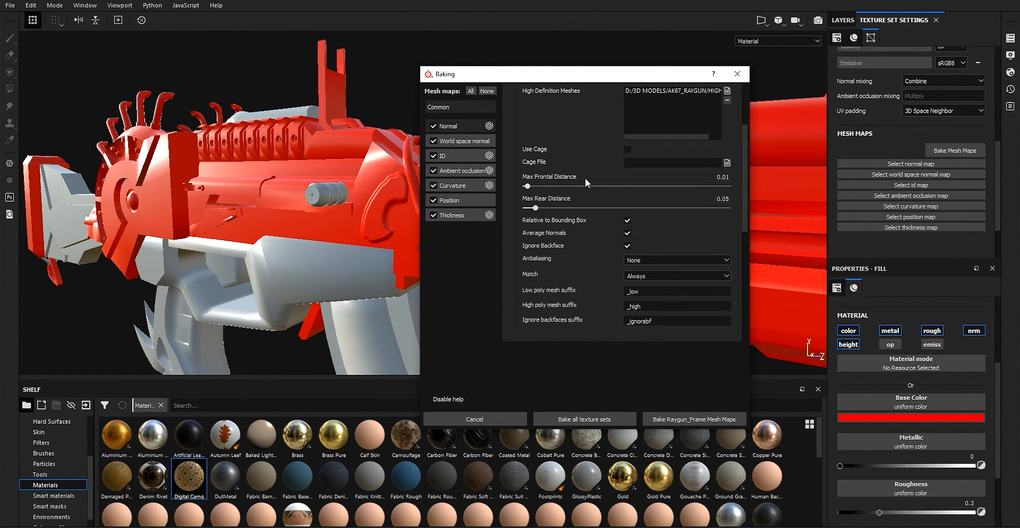
pyautogui.scroll(-1, 585, 178)
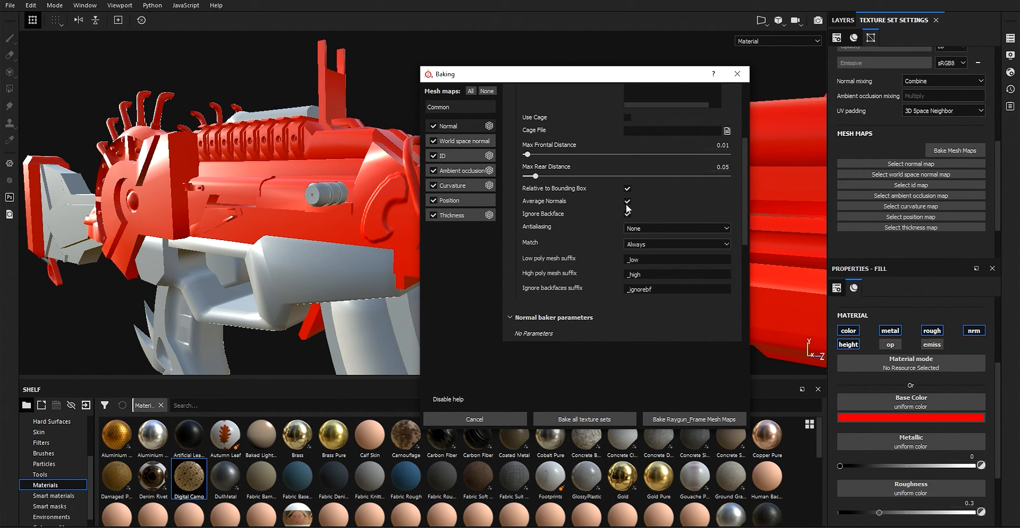
pyautogui.scroll(-1, 538, 196)
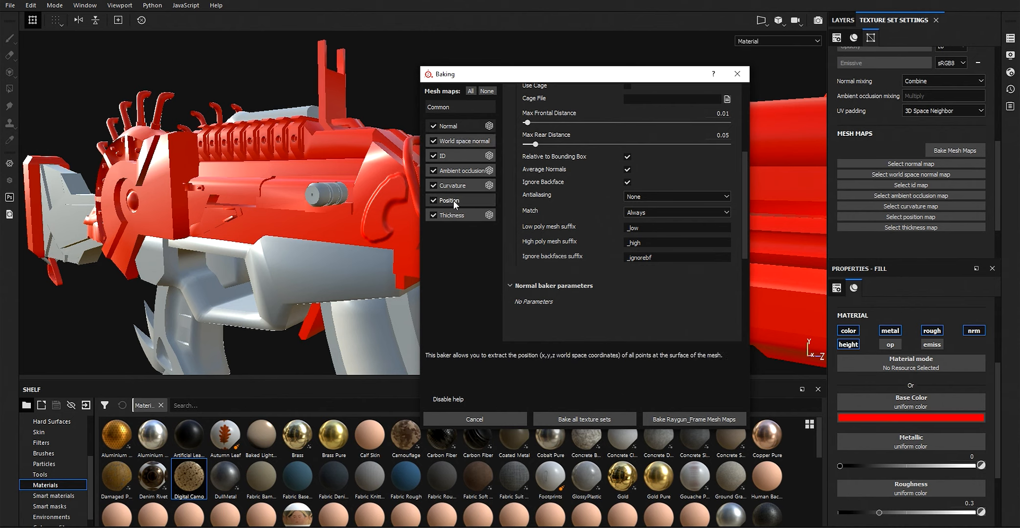
pyautogui.click(641, 195)
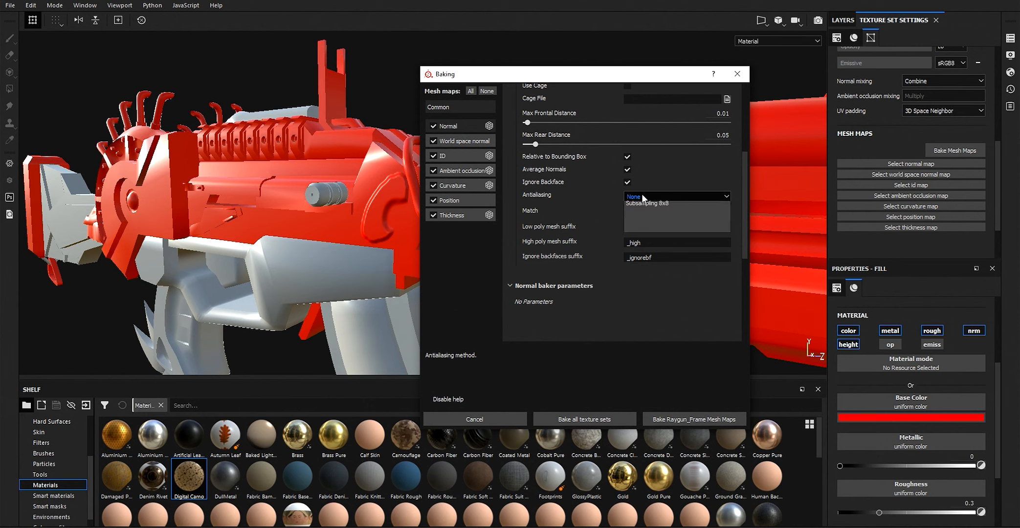
pyautogui.click(654, 226)
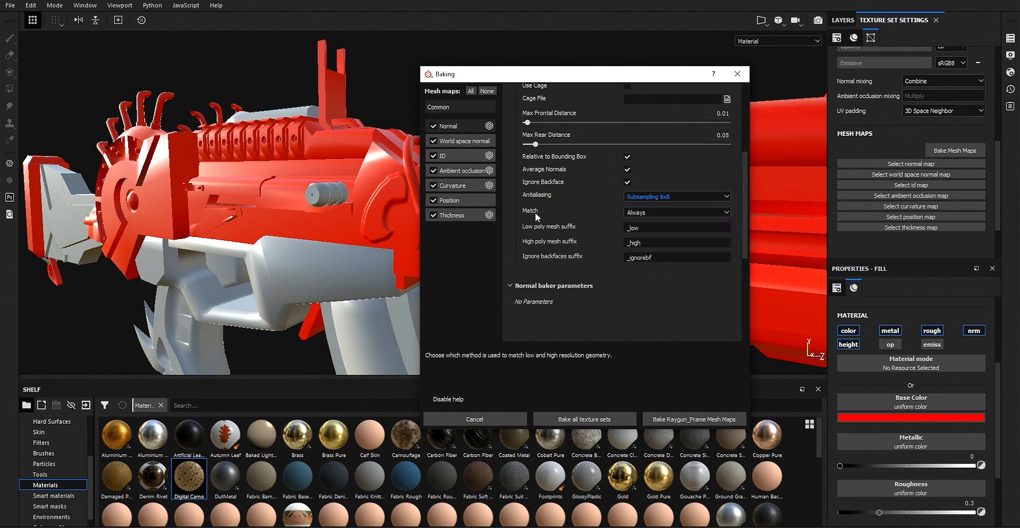
pyautogui.click(636, 212)
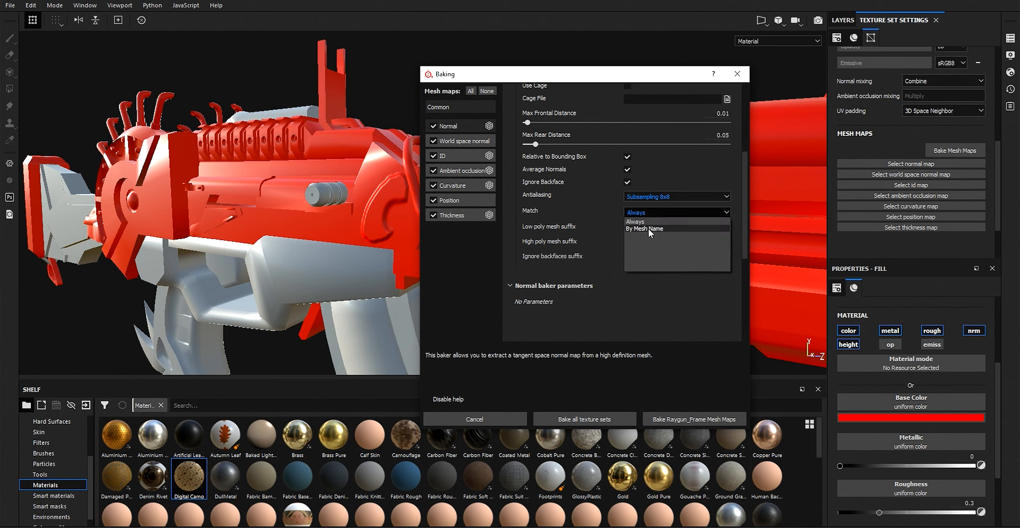
pyautogui.click(648, 228)
# Review the low and high poly mesh suffixes and the remaining common bake parameters.
pyautogui.scroll(-1, 597, 226)
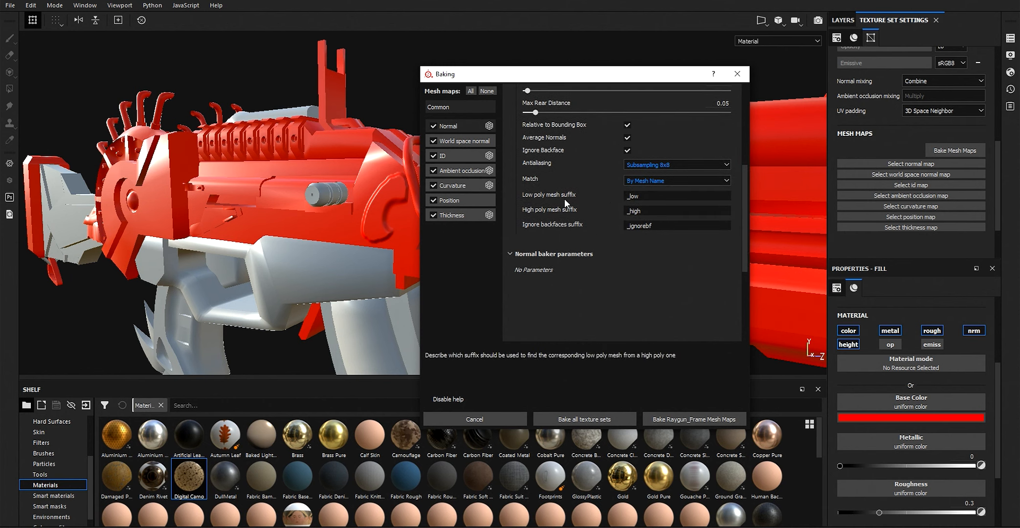
pyautogui.click(641, 196)
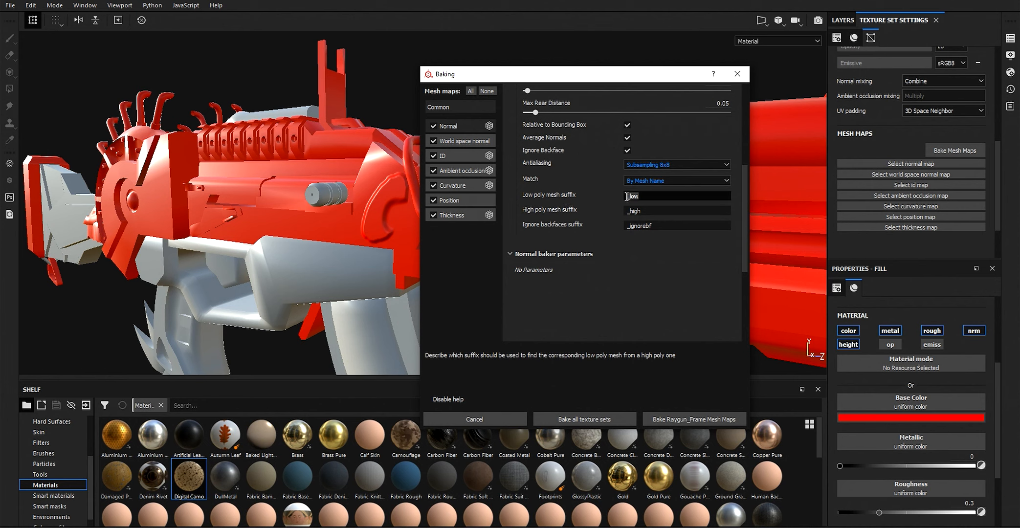
pyautogui.click(641, 211)
pyautogui.click(648, 211)
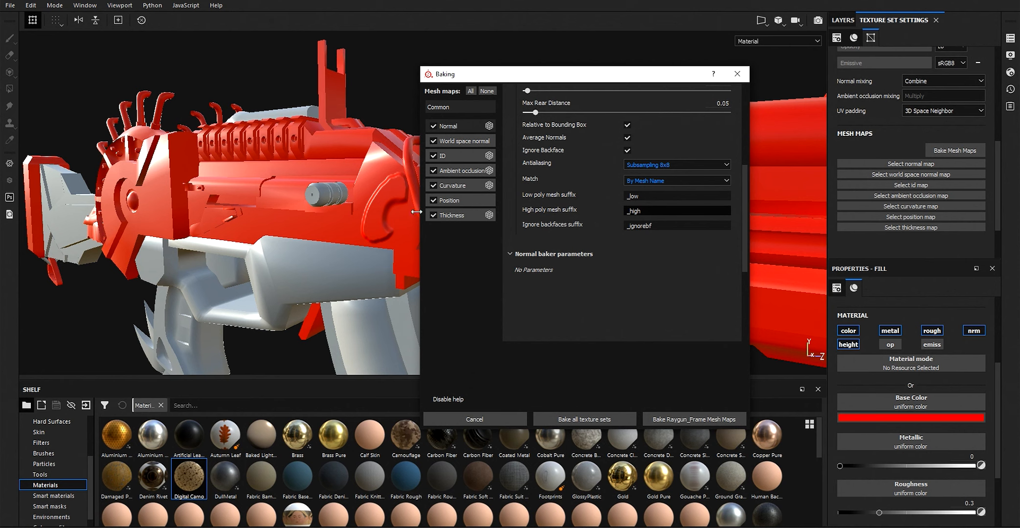
pyautogui.scroll(6, 590, 231)
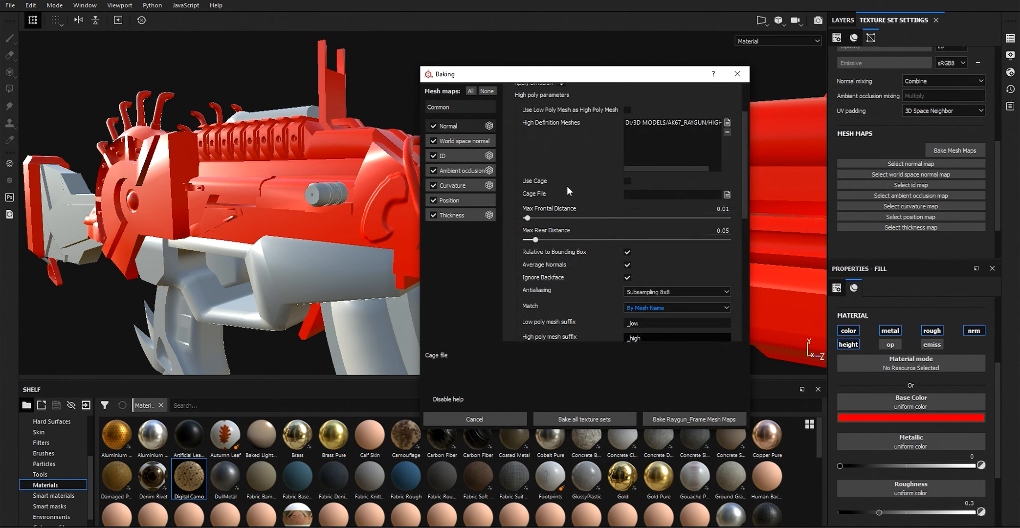
pyautogui.scroll(-6, 579, 159)
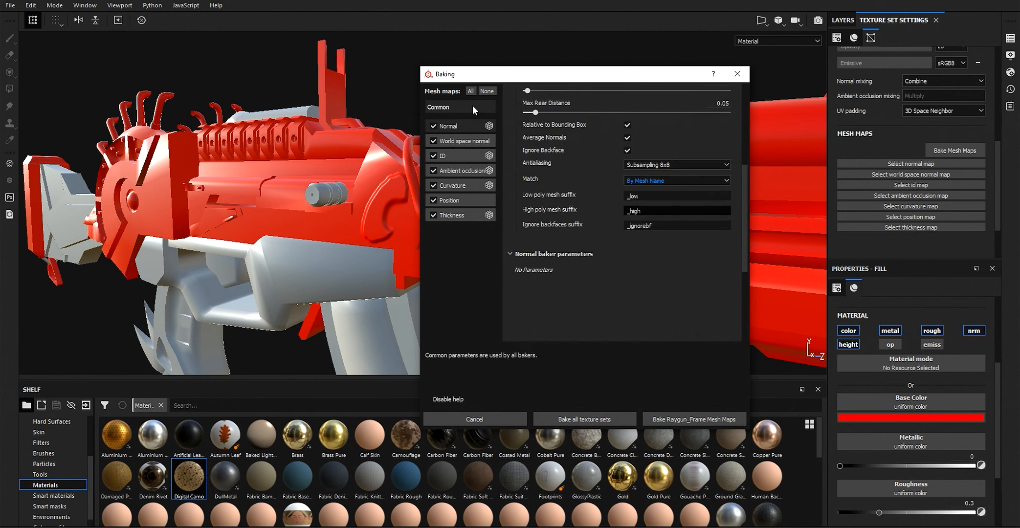
# Set the ID baker's color source for the Raygun_Frame texture set to Mesh ID / Polygroup.
pyautogui.click(457, 139)
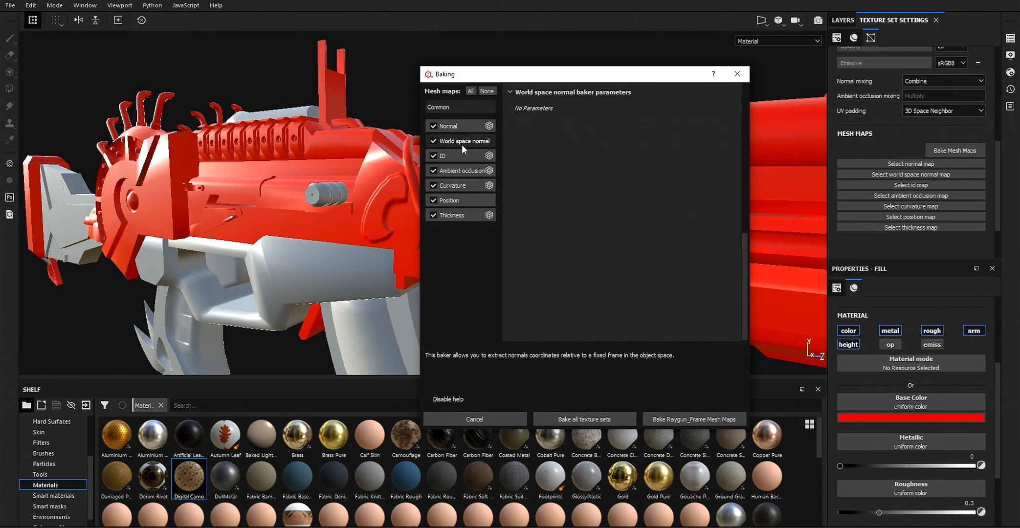
pyautogui.click(466, 154)
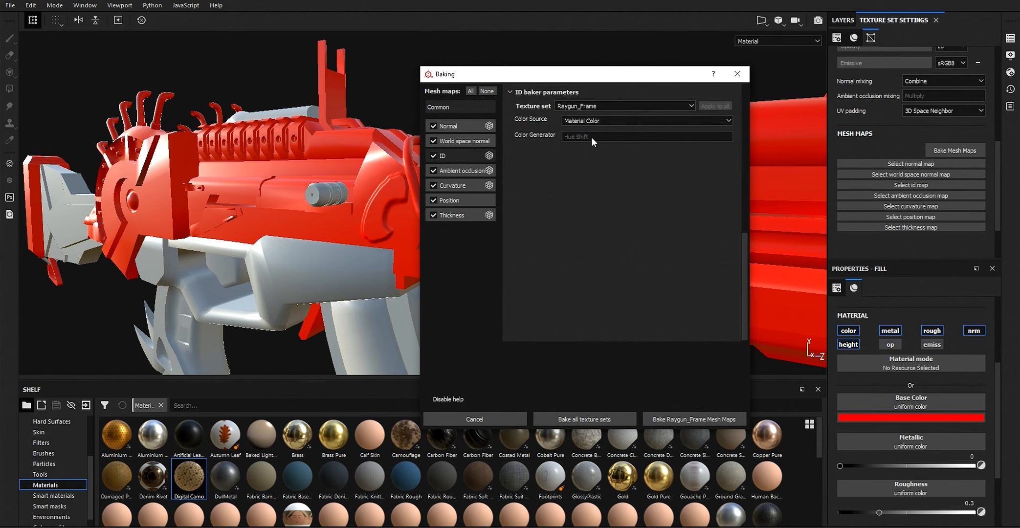
pyautogui.scroll(3, 591, 135)
pyautogui.scroll(-1, 572, 182)
pyautogui.scroll(-1, 575, 180)
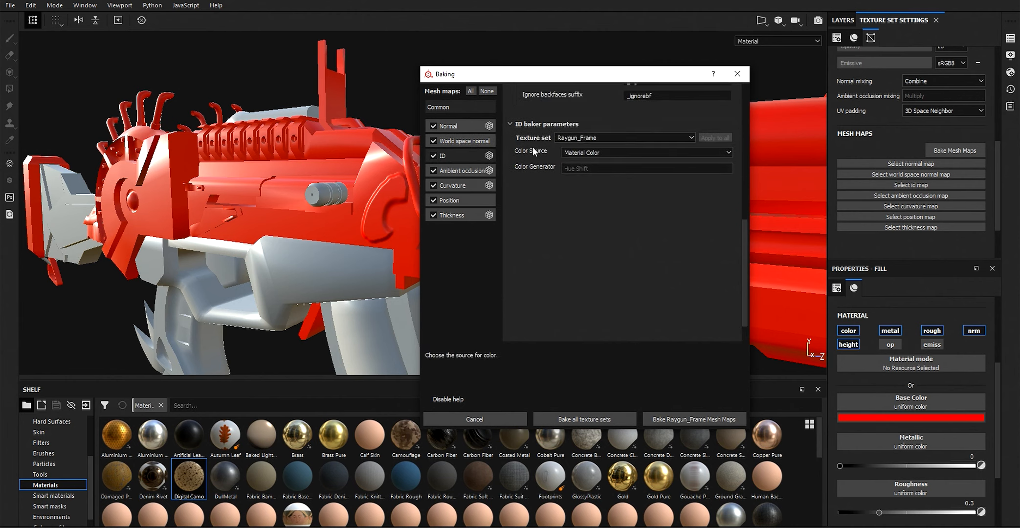
pyautogui.click(584, 154)
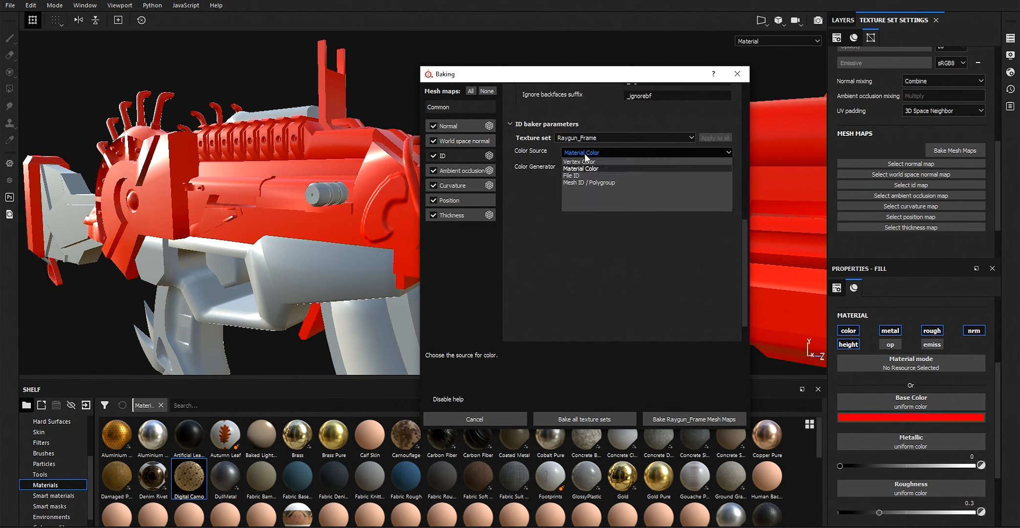
pyautogui.click(597, 182)
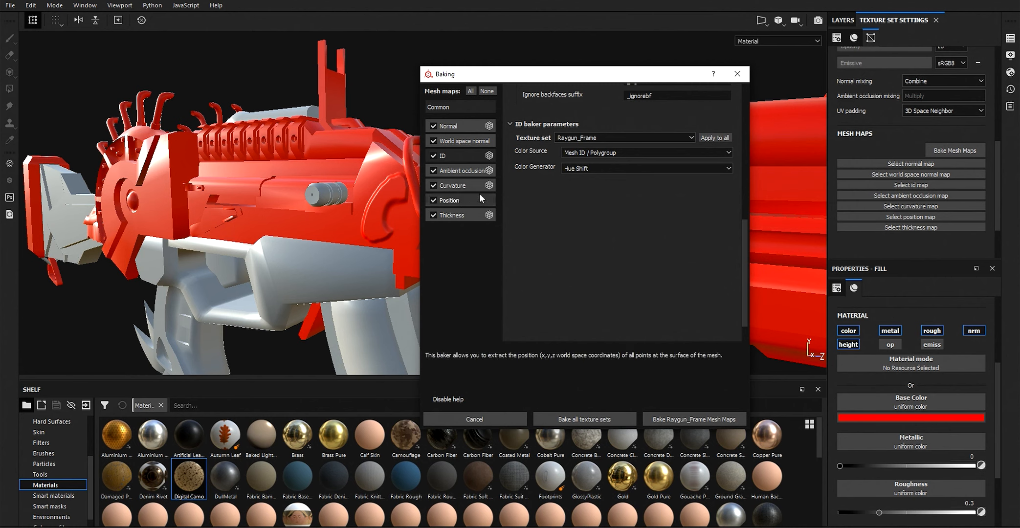
# Set the ambient occlusion baker's secondary rays to 256 for the Raygun_Frame texture set.
pyautogui.click(447, 173)
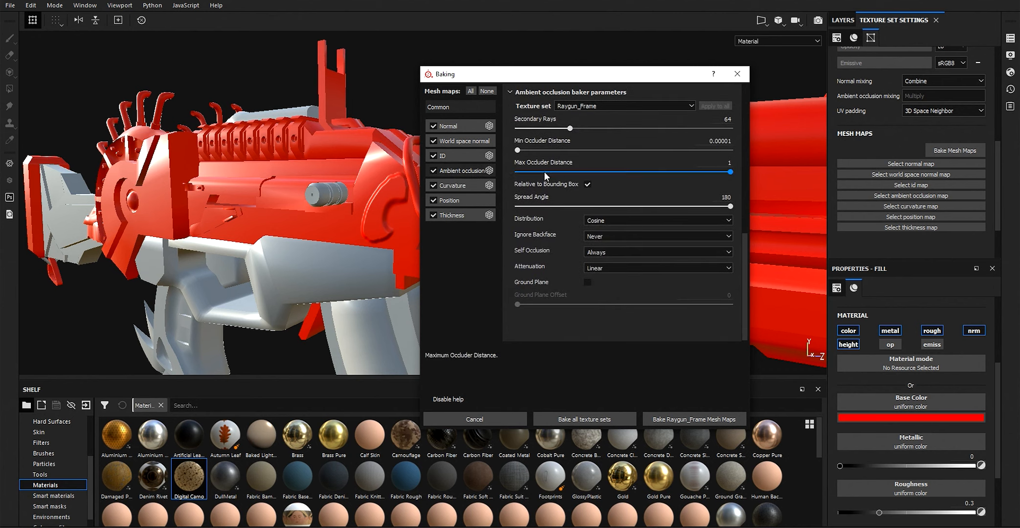
pyautogui.scroll(1, 560, 198)
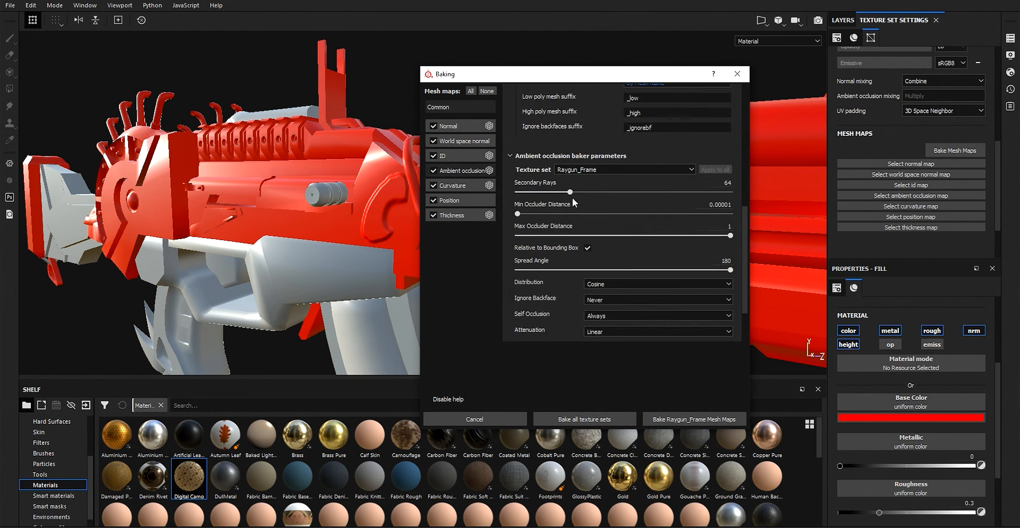
pyautogui.doubleClick(727, 182)
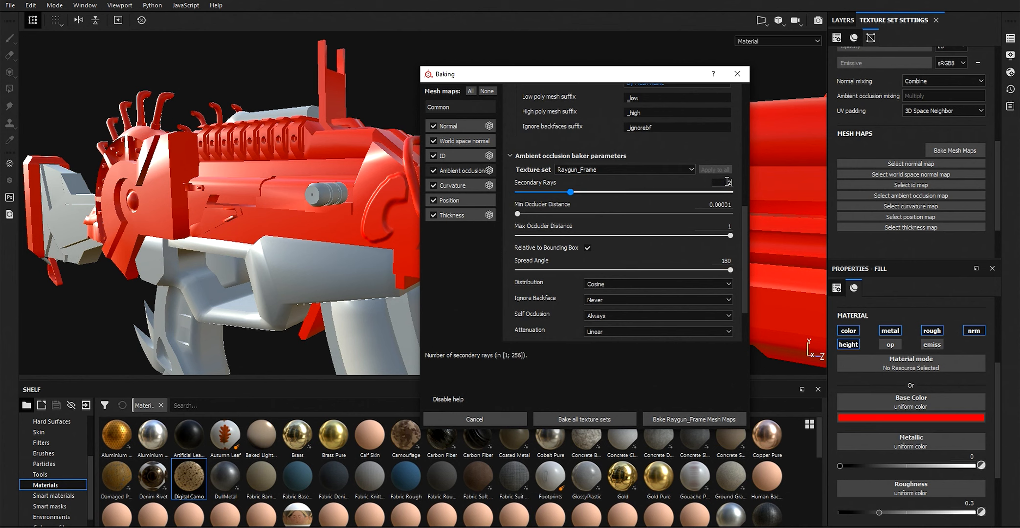
pyautogui.write('256')
pyautogui.press('Return')
# Review the baker parameters of the curvature, position and thickness maps.
pyautogui.click(457, 186)
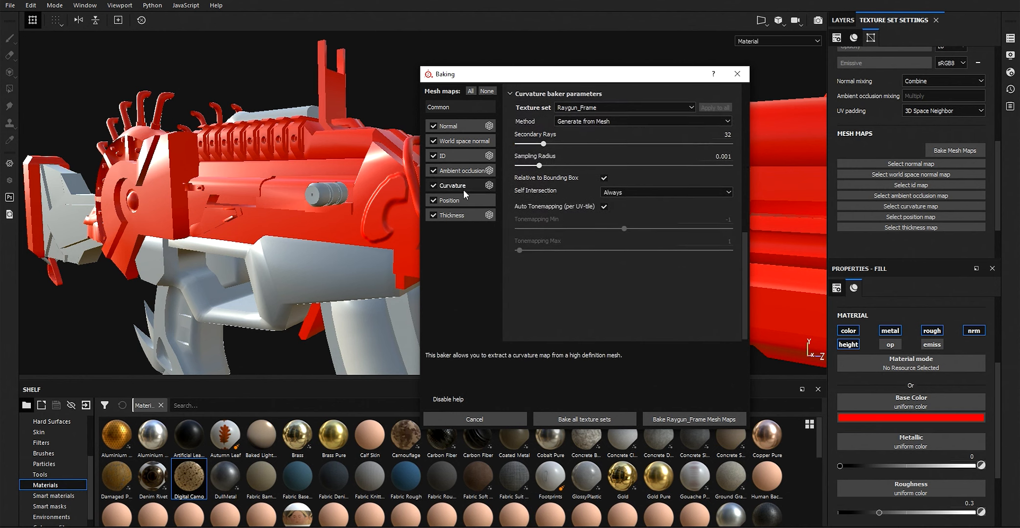
pyautogui.click(467, 202)
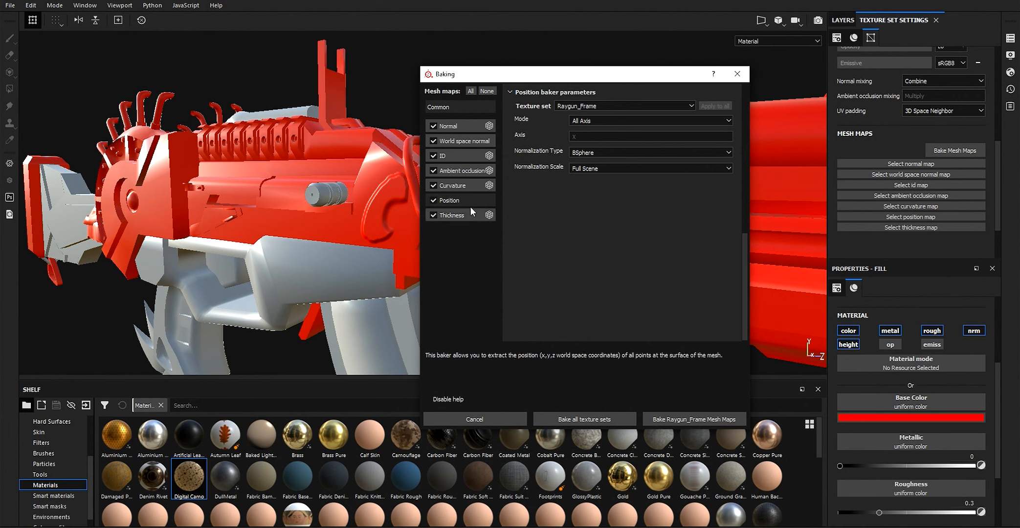
pyautogui.click(459, 214)
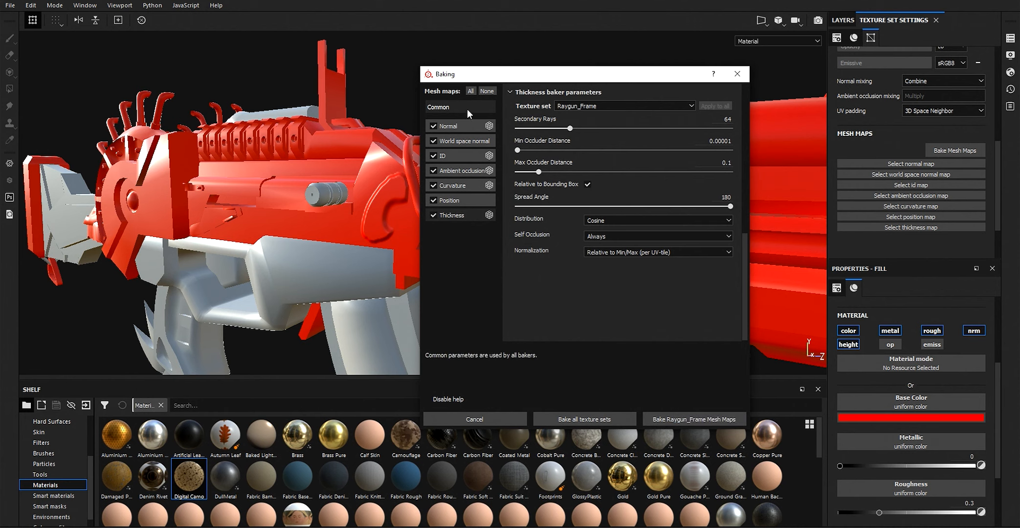
# Deselect all mesh maps and enable only Ambient occlusion and Thickness for baking.
pyautogui.click(432, 172)
pyautogui.click(433, 215)
pyautogui.click(486, 91)
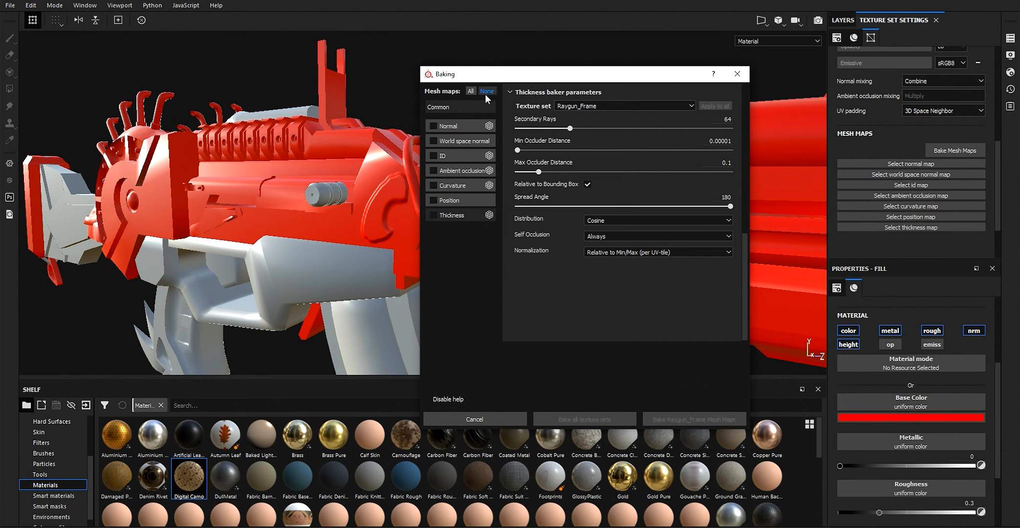
pyautogui.click(433, 169)
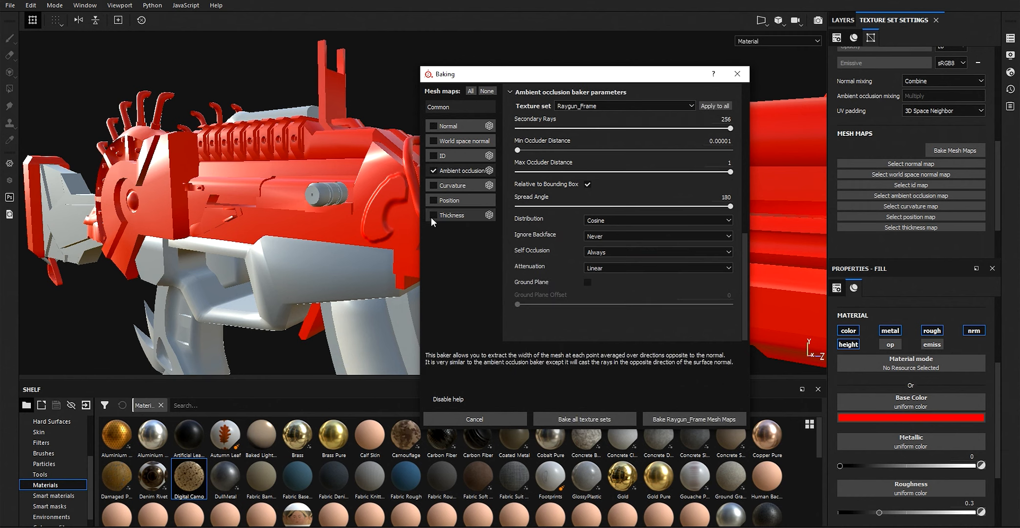
# Set the antialiasing in the common bake parameters to Subsampling 2x2.
pyautogui.scroll(4, 586, 241)
pyautogui.scroll(-1, 588, 236)
pyautogui.scroll(2, 582, 224)
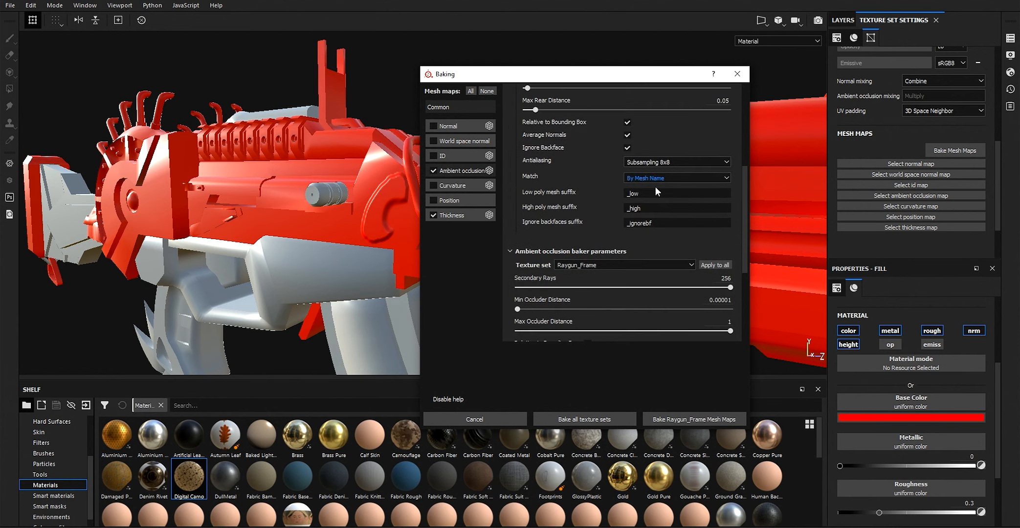
pyautogui.scroll(1, 635, 167)
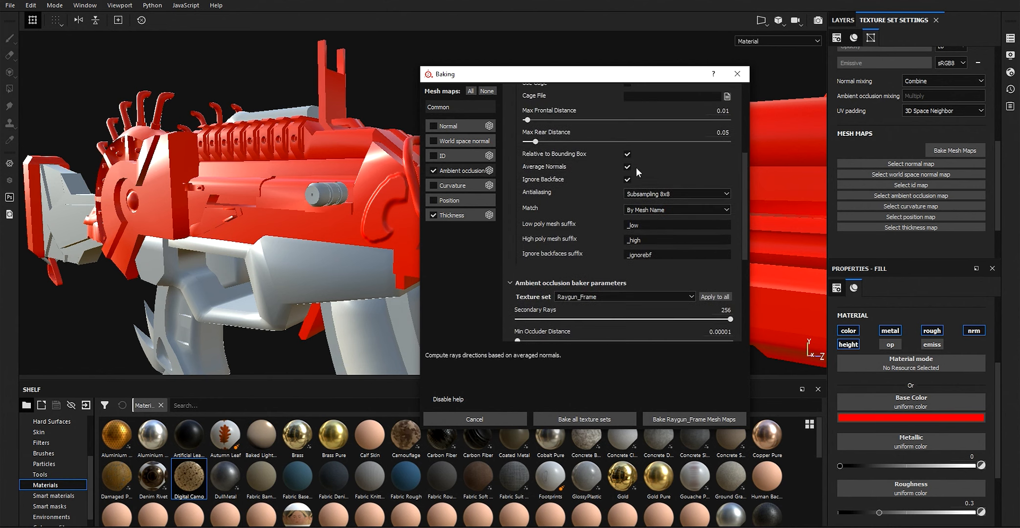
pyautogui.click(668, 193)
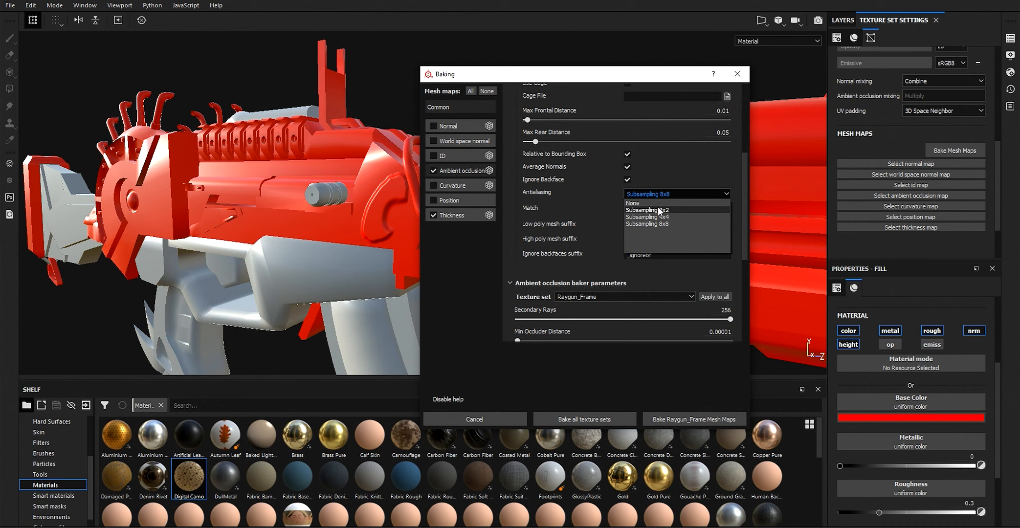
pyautogui.click(658, 210)
pyautogui.click(653, 194)
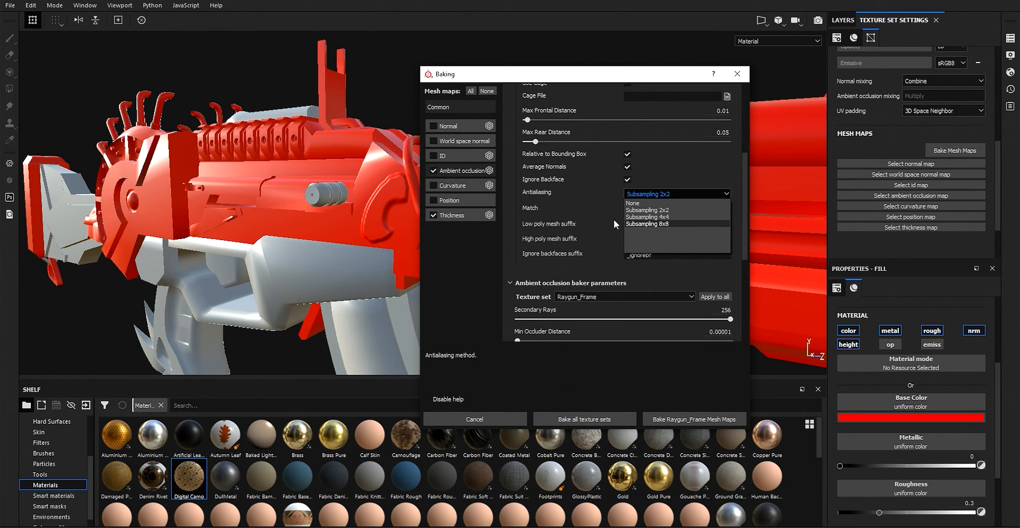
pyautogui.click(579, 225)
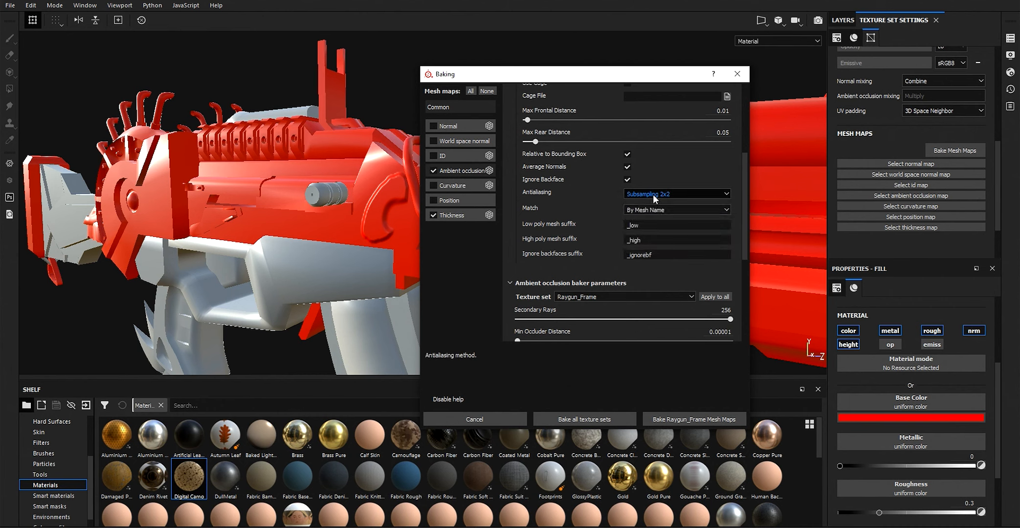